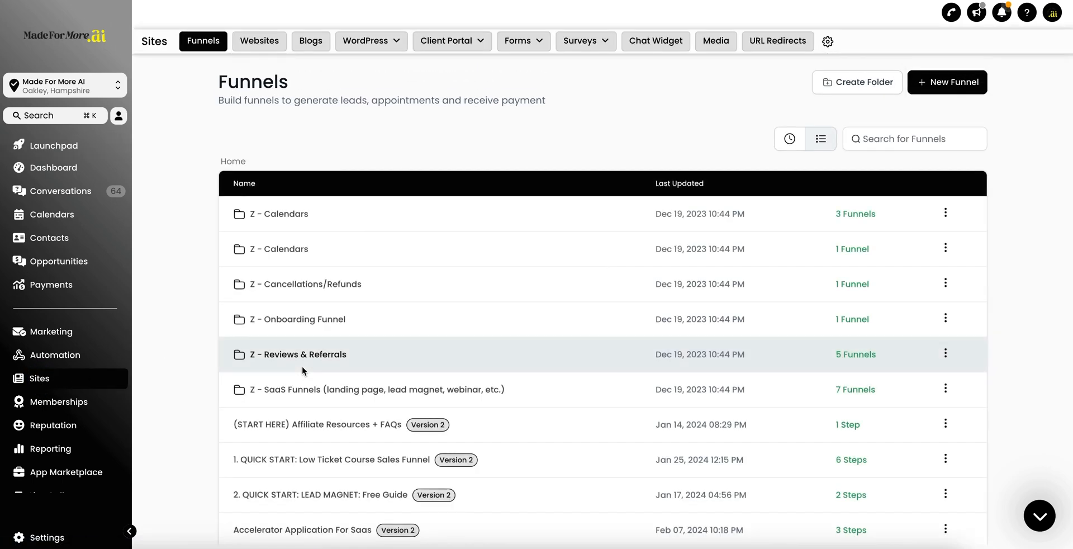
# Start a new website from templates and open the website template library.
pyautogui.click(259, 42)
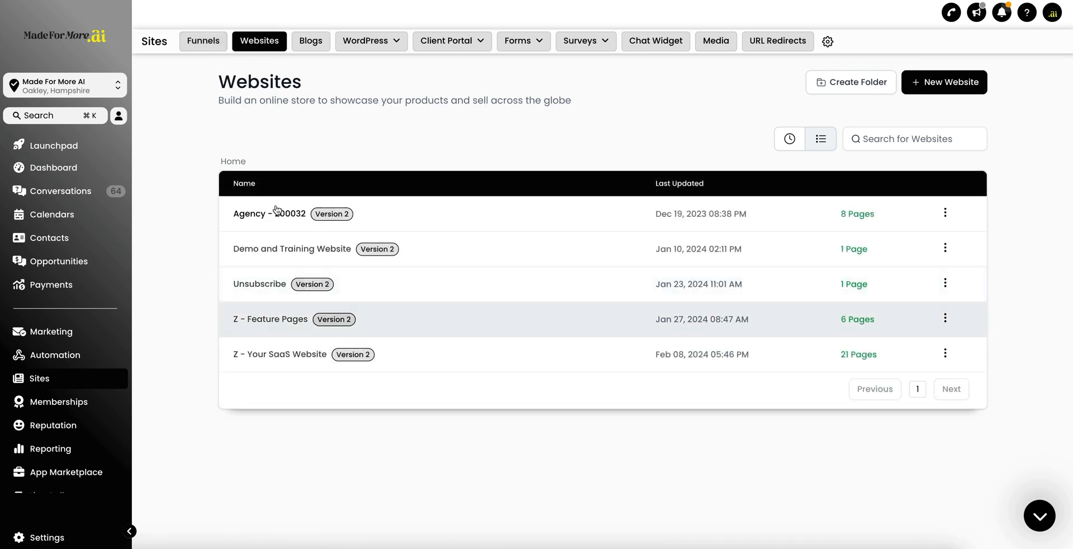
pyautogui.click(935, 87)
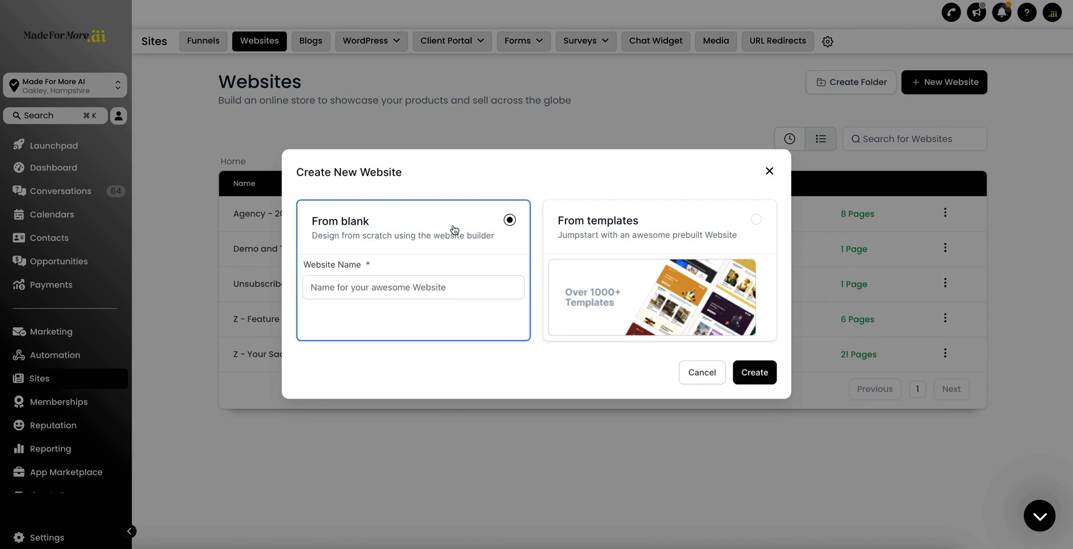
pyautogui.click(757, 222)
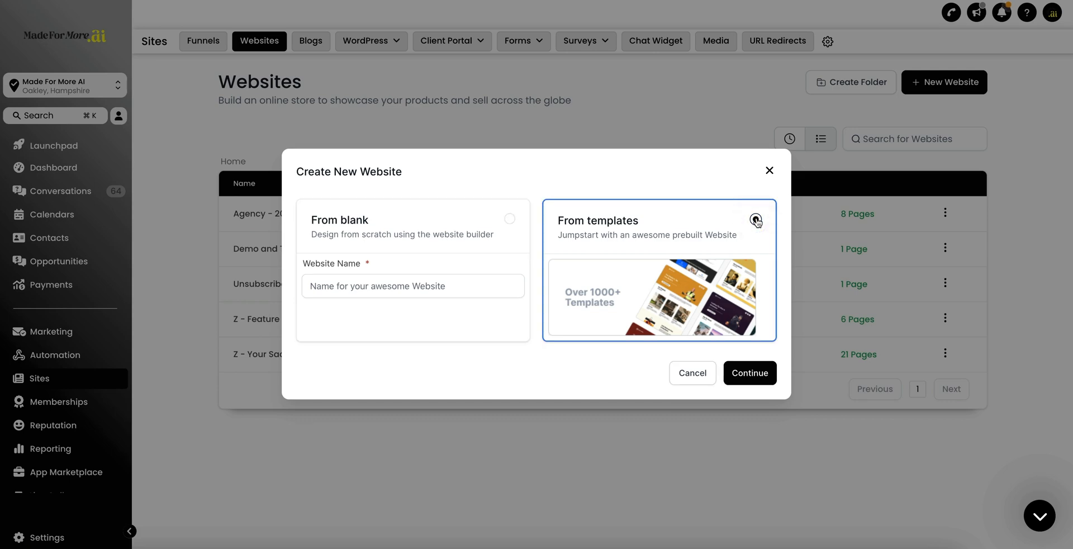
pyautogui.click(747, 373)
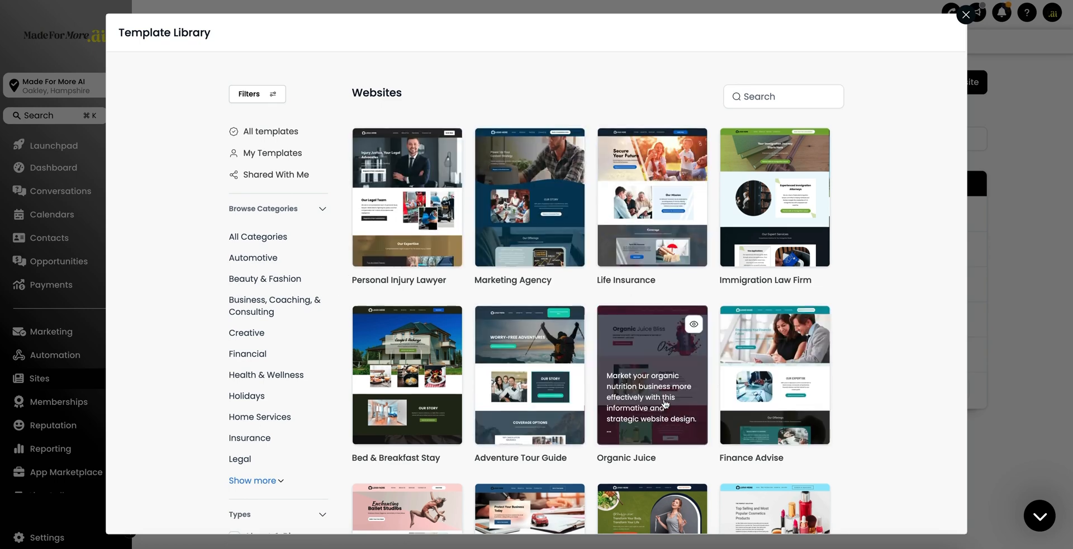
# Browse the website templates in the library, loading more designs beyond the first set.
pyautogui.scroll(-3, 693, 420)
pyautogui.scroll(-2, 393, 408)
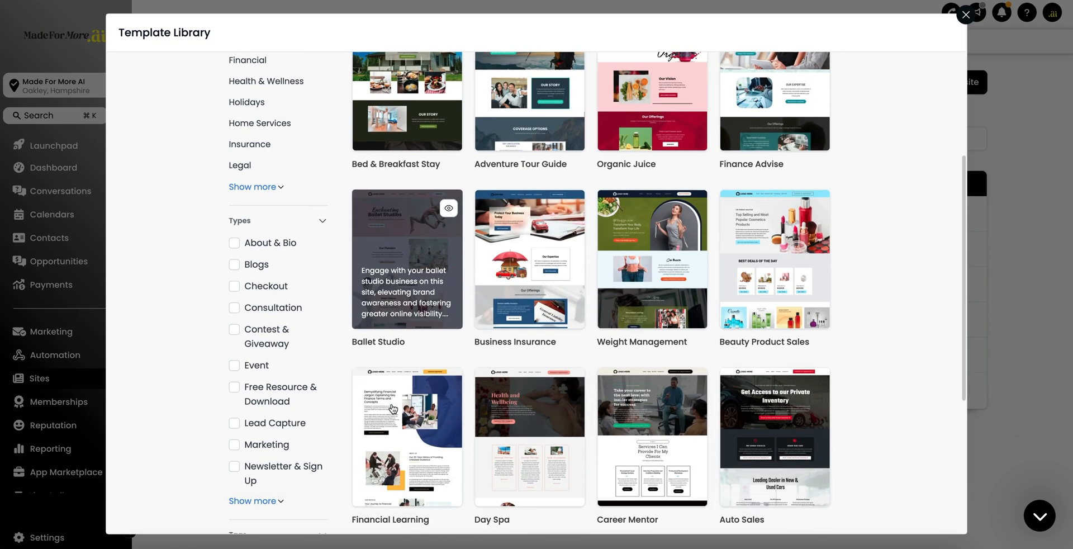
pyautogui.scroll(-5, 768, 281)
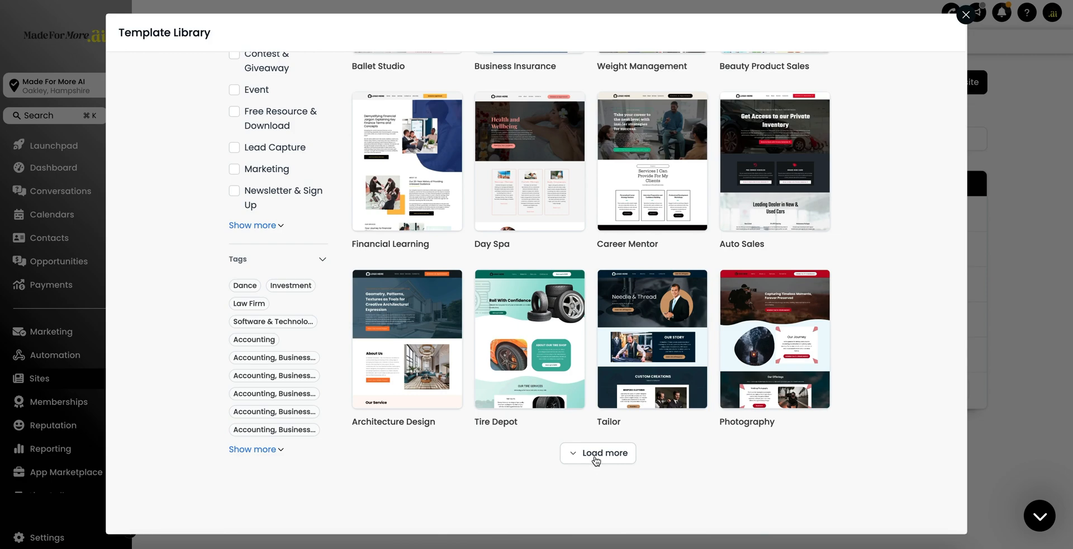
pyautogui.click(596, 460)
pyautogui.scroll(-6, 660, 307)
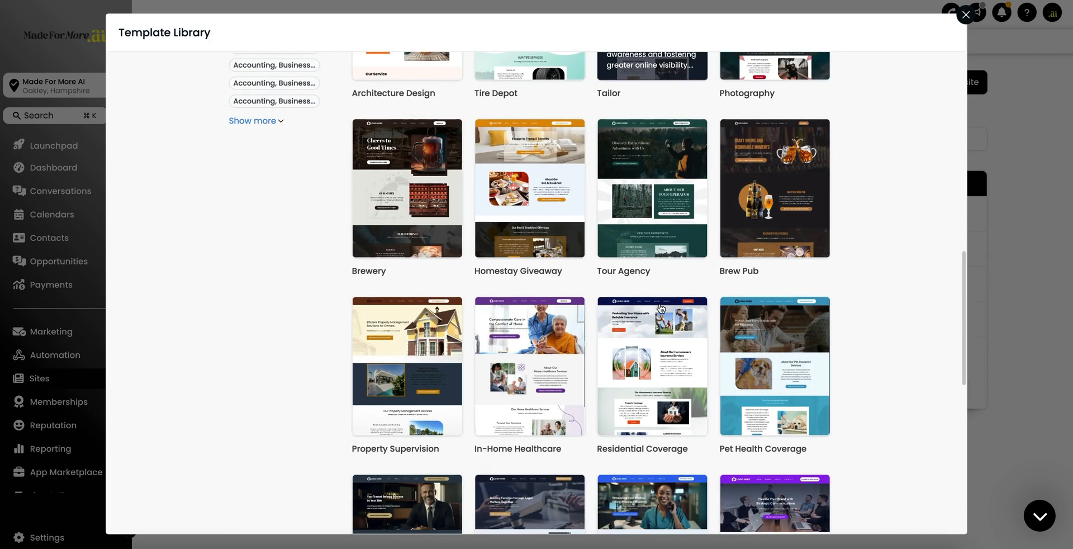
pyautogui.scroll(-4, 660, 308)
pyautogui.scroll(4, 660, 308)
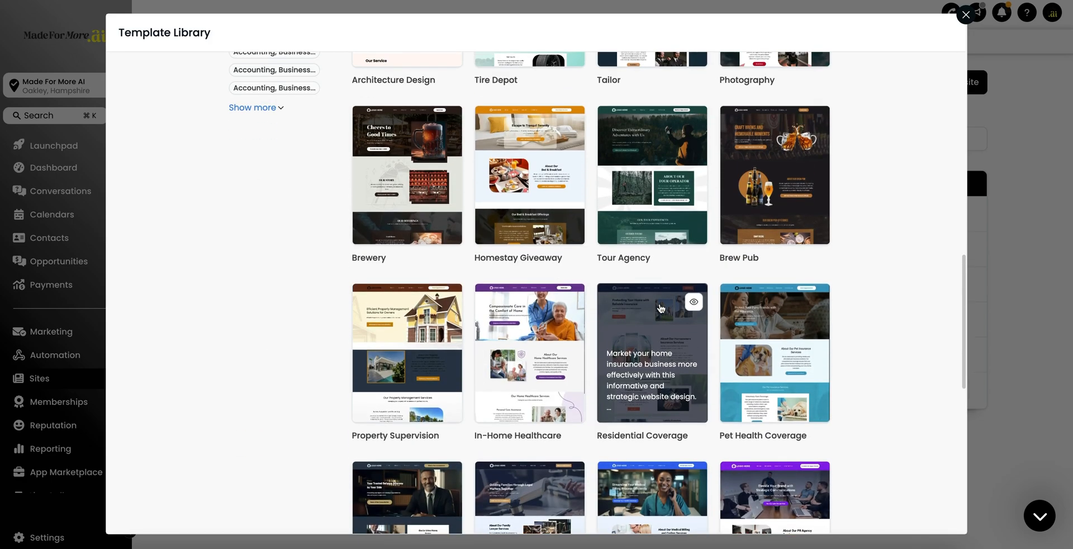
pyautogui.scroll(7, 660, 308)
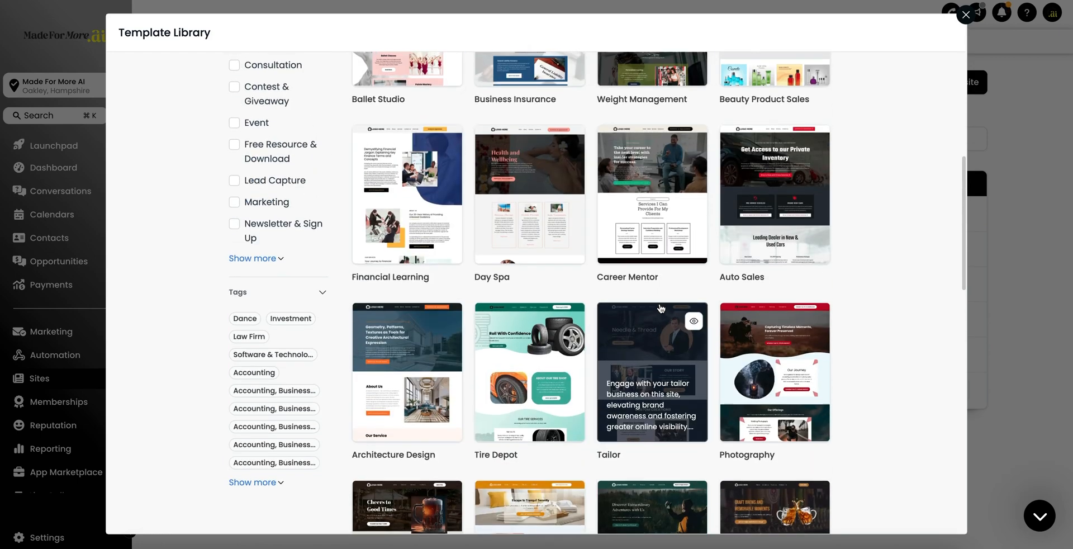
pyautogui.scroll(4, 661, 308)
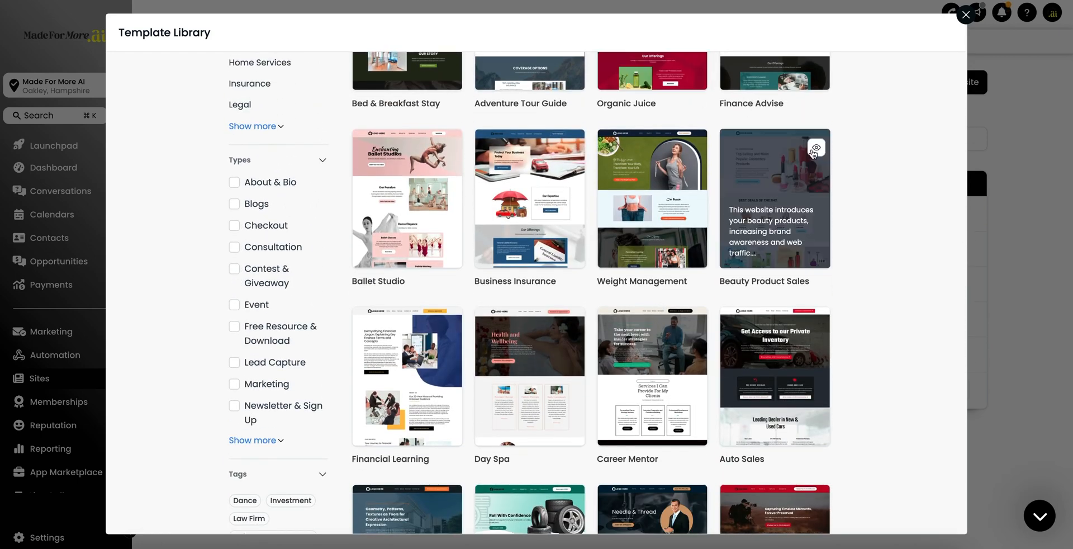
# Preview the Beauty Product Sales template, dismiss its Join Our Community popup and create the website from it.
pyautogui.click(814, 150)
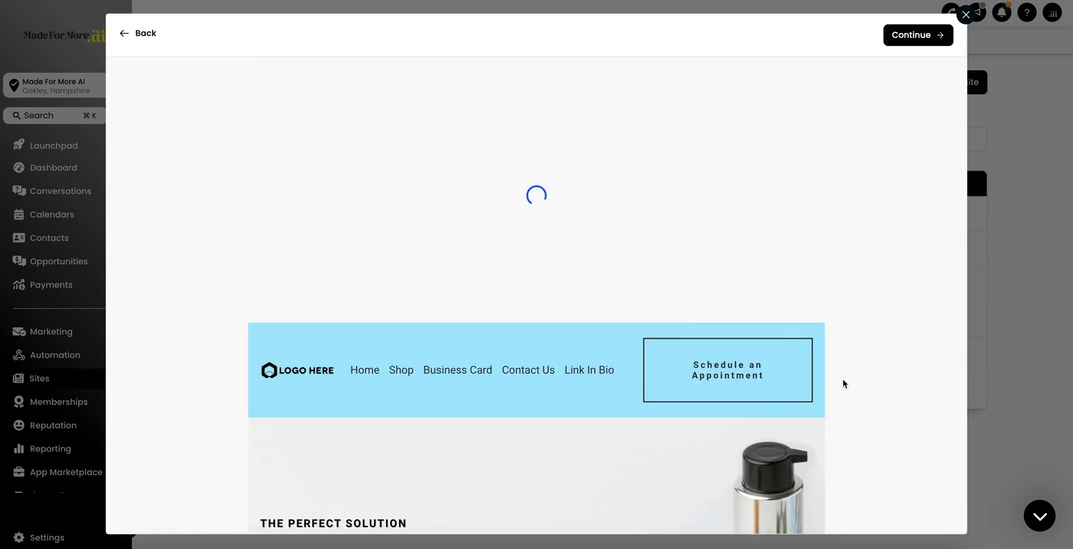
pyautogui.scroll(-3, 850, 328)
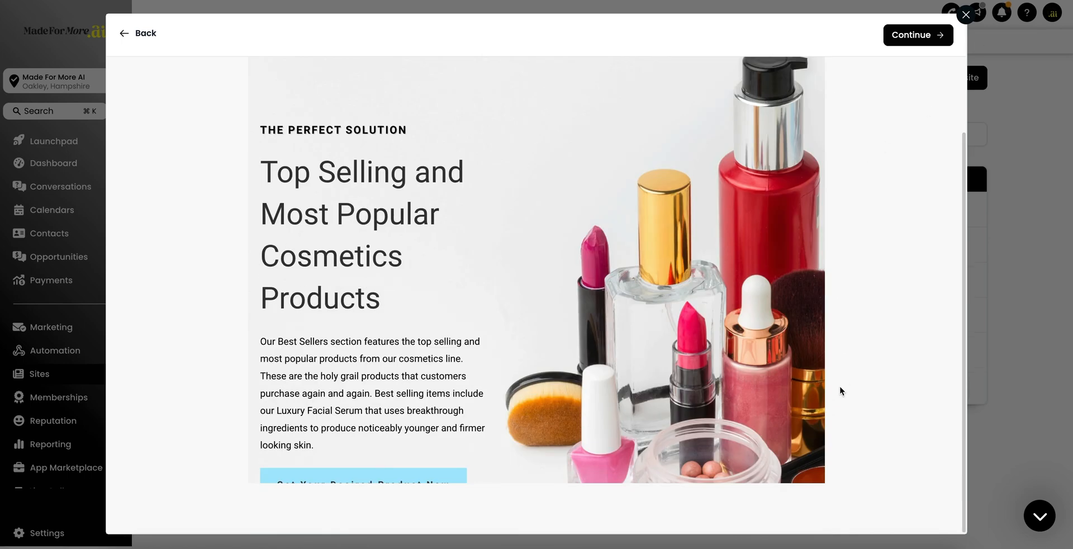
pyautogui.scroll(-8, 598, 393)
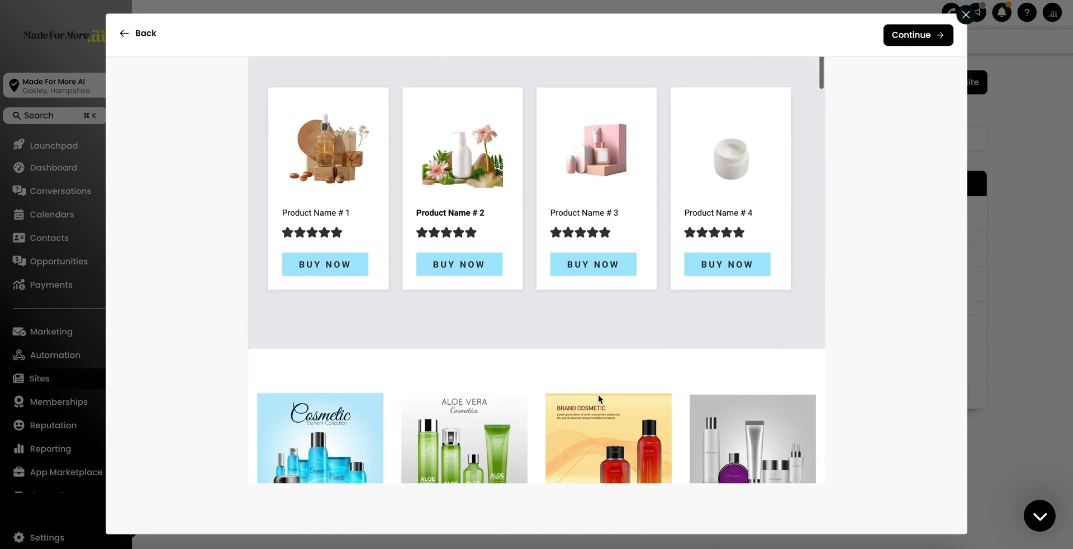
pyautogui.scroll(-10, 595, 318)
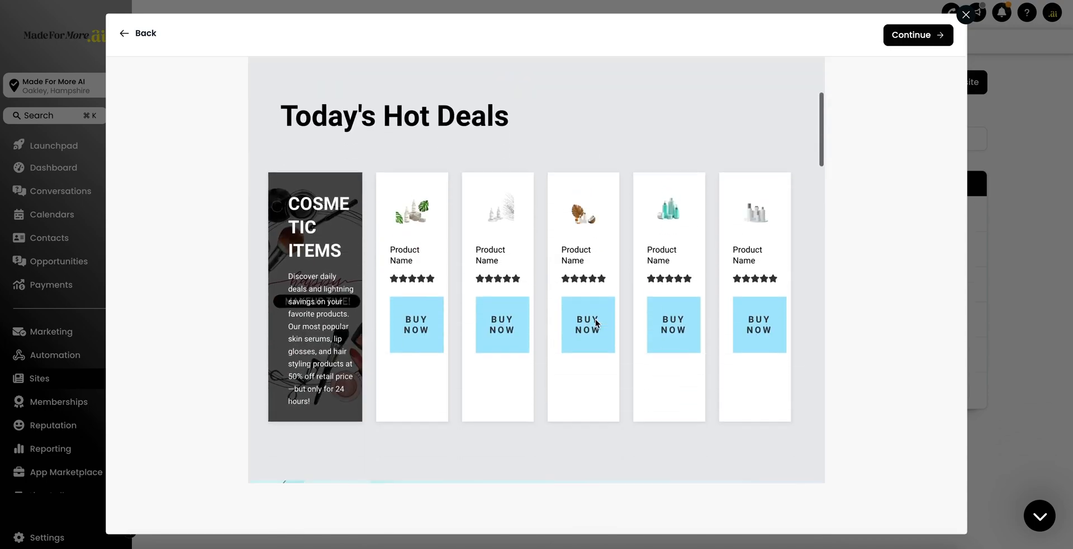
pyautogui.scroll(-10, 595, 320)
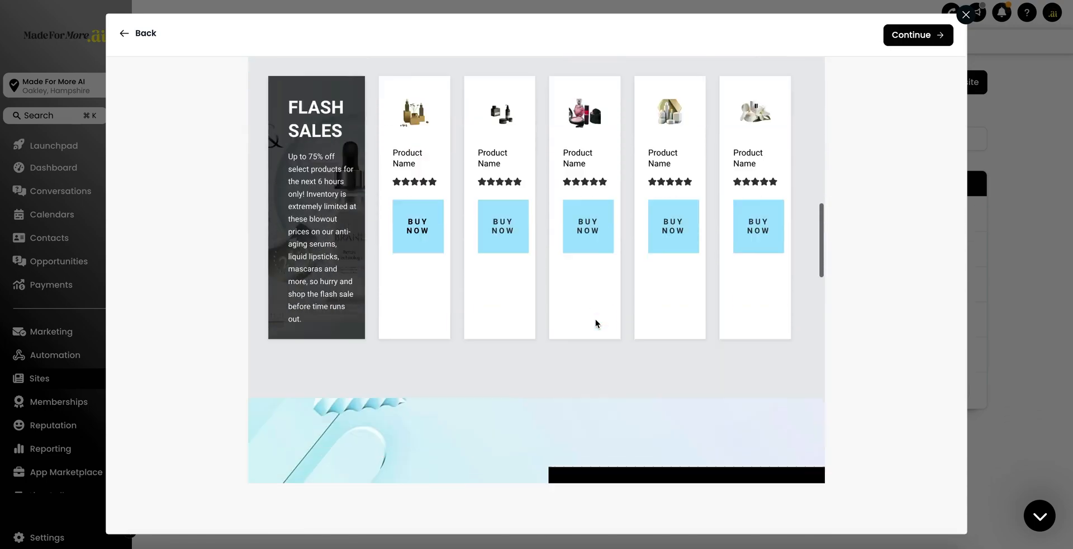
pyautogui.scroll(20, 595, 323)
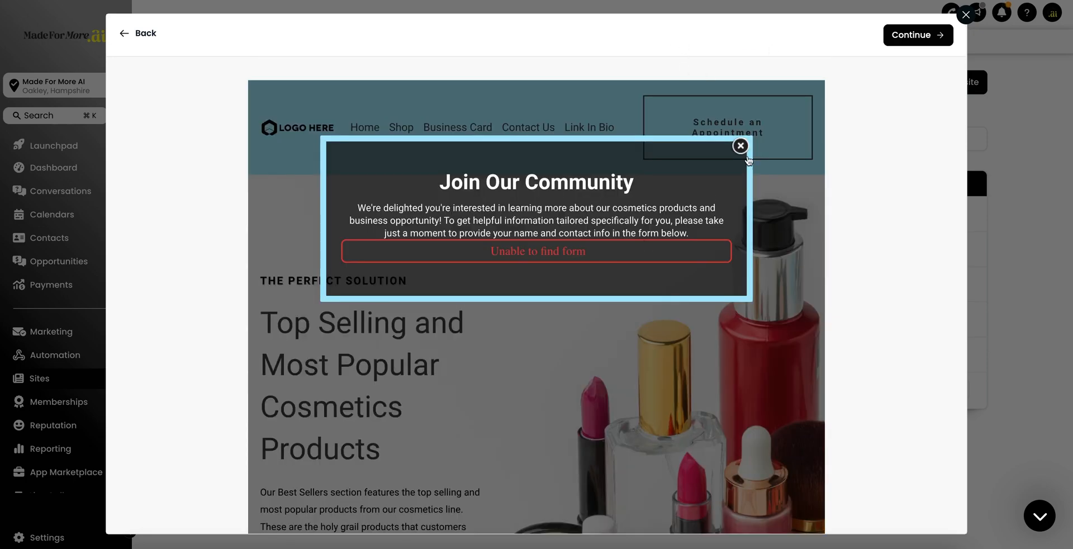
pyautogui.click(741, 147)
pyautogui.click(911, 35)
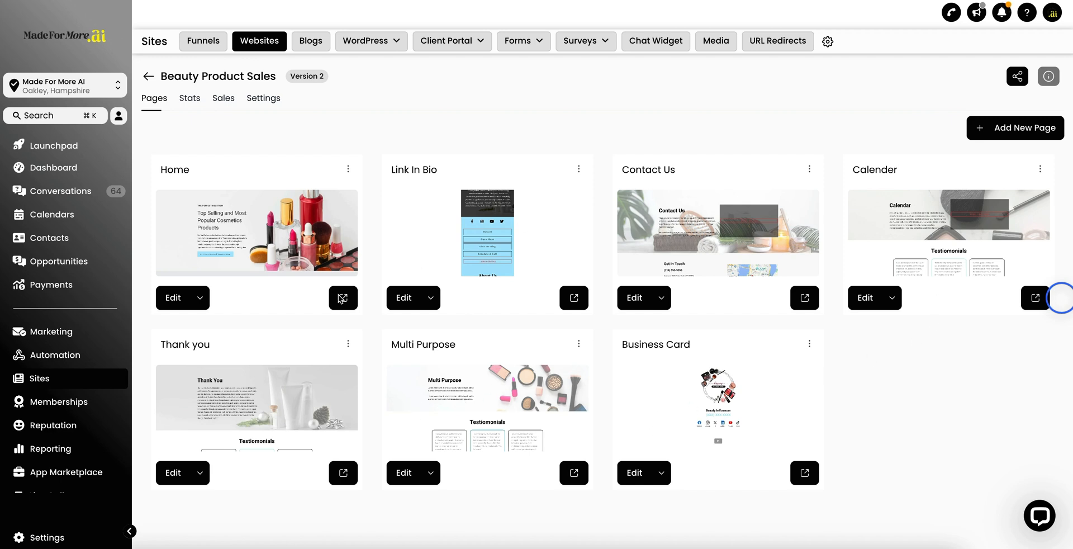
# Open the Home page for editing and replace the navigation menu's brand logo with 1.png from the media library.
pyautogui.click(174, 302)
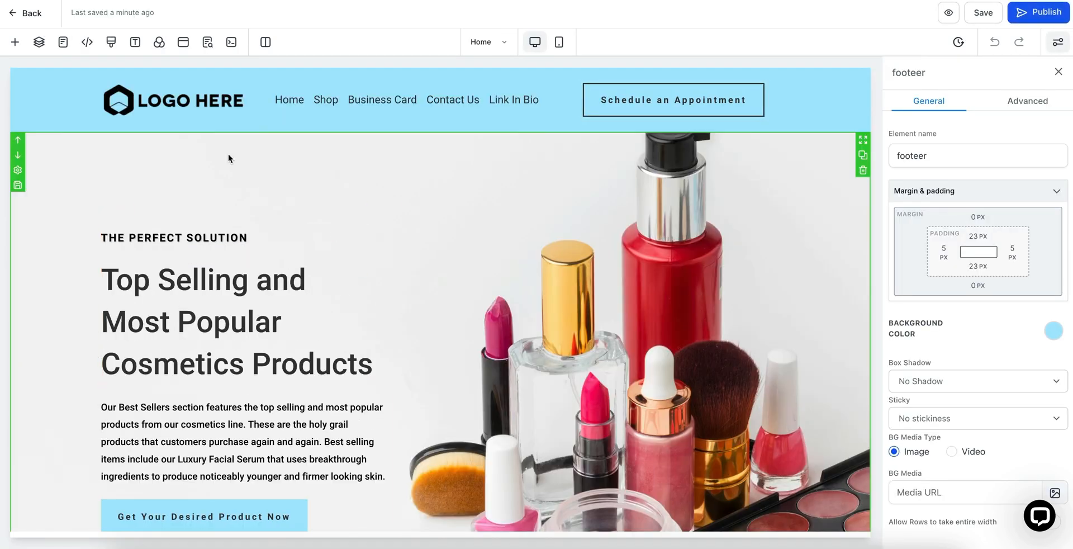
pyautogui.click(176, 102)
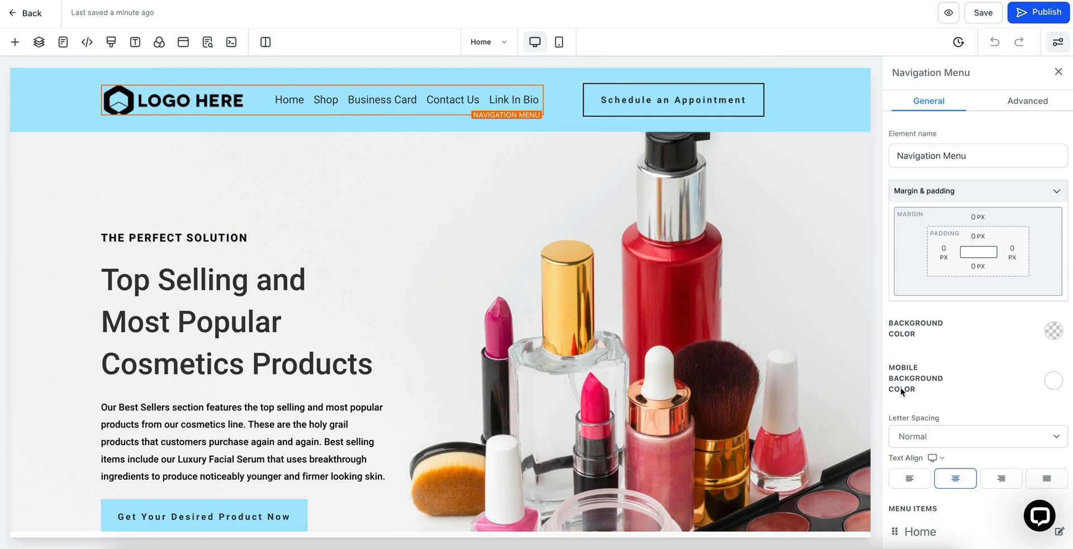
pyautogui.scroll(-3, 896, 391)
pyautogui.scroll(-10, 890, 402)
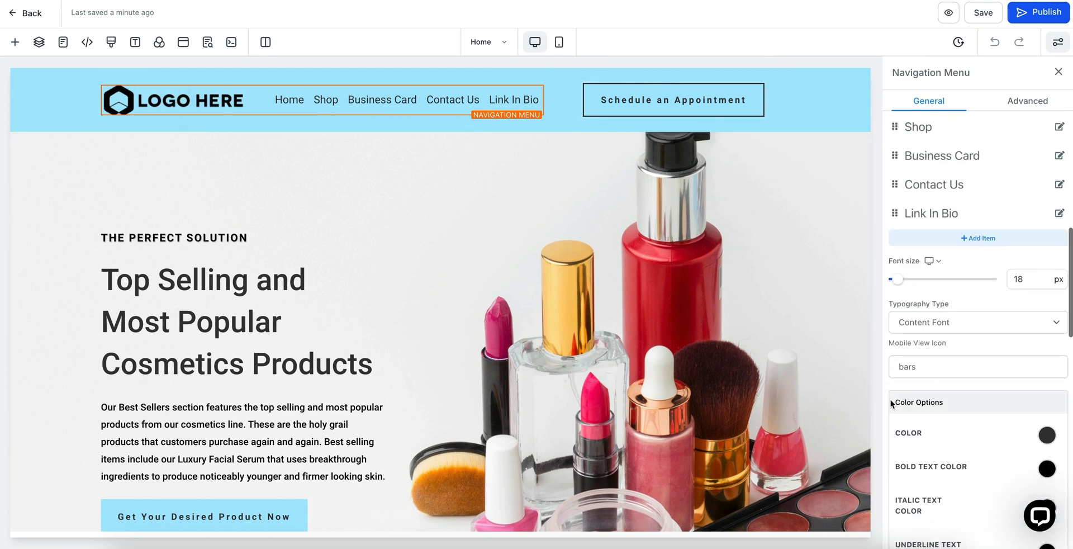
pyautogui.scroll(-8, 890, 403)
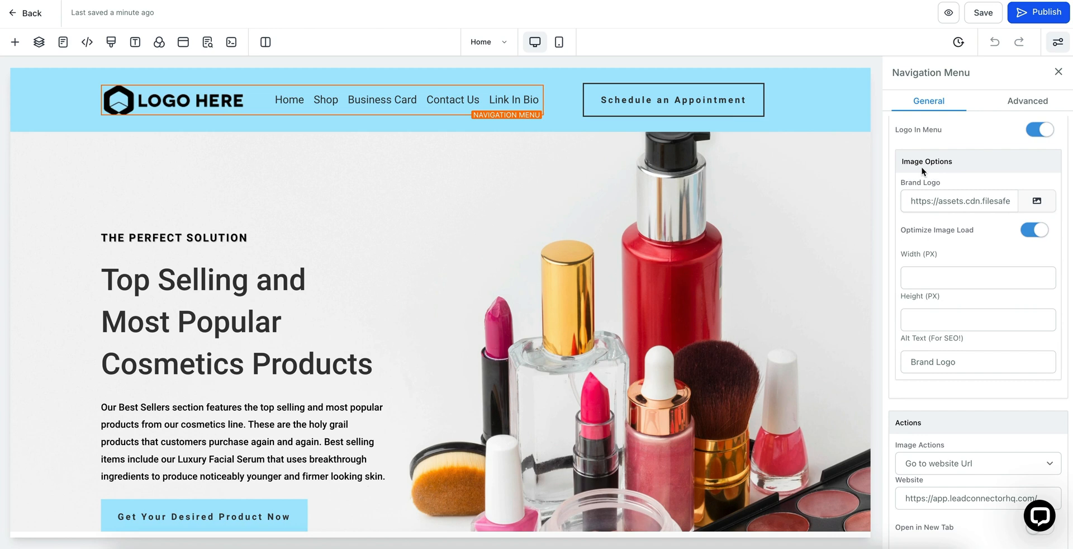
pyautogui.click(1036, 200)
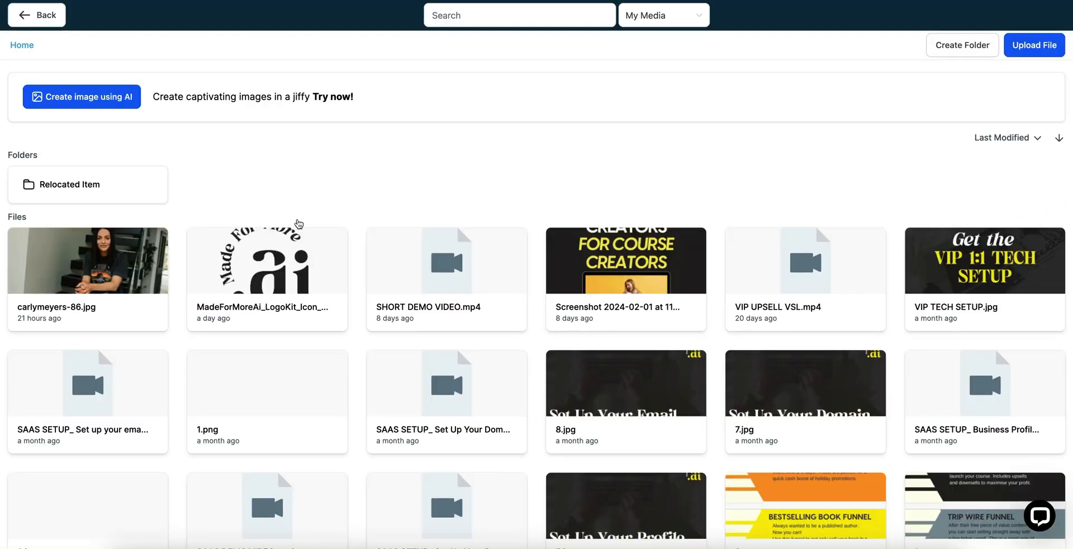
pyautogui.click(251, 385)
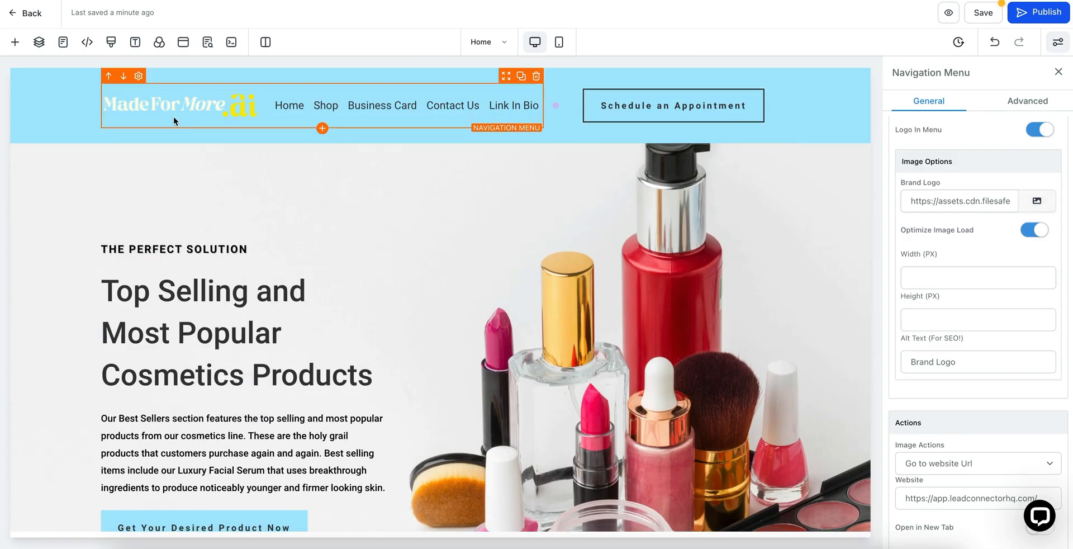
# Set the header section's background color to black after trying light yellow.
pyautogui.click(58, 109)
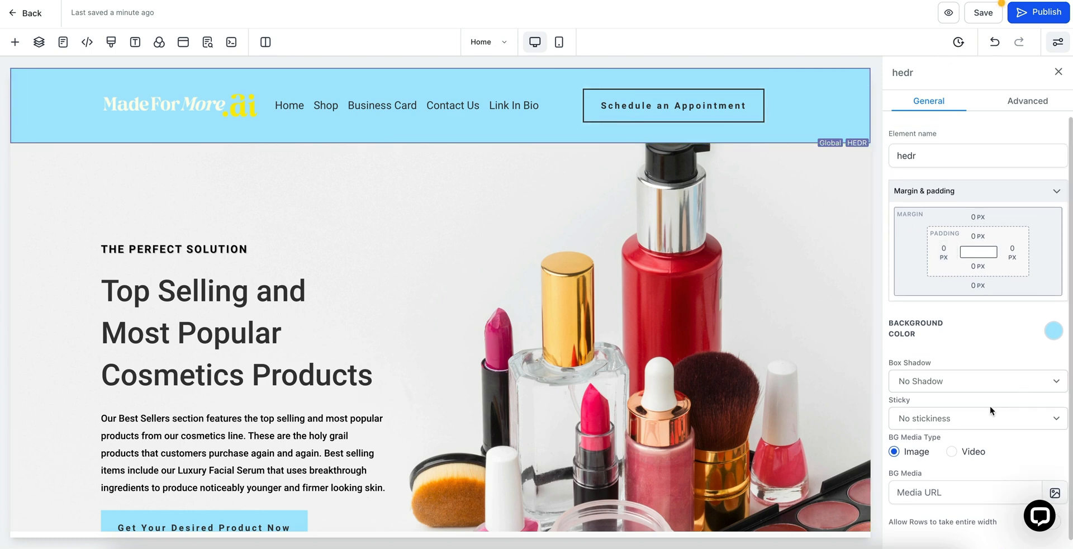
pyautogui.click(1054, 333)
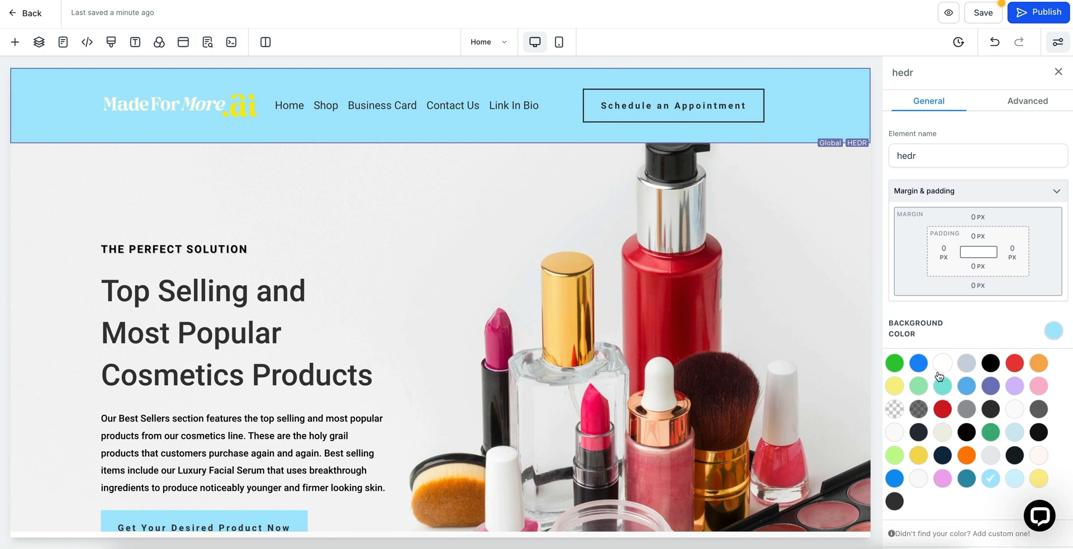
pyautogui.click(893, 387)
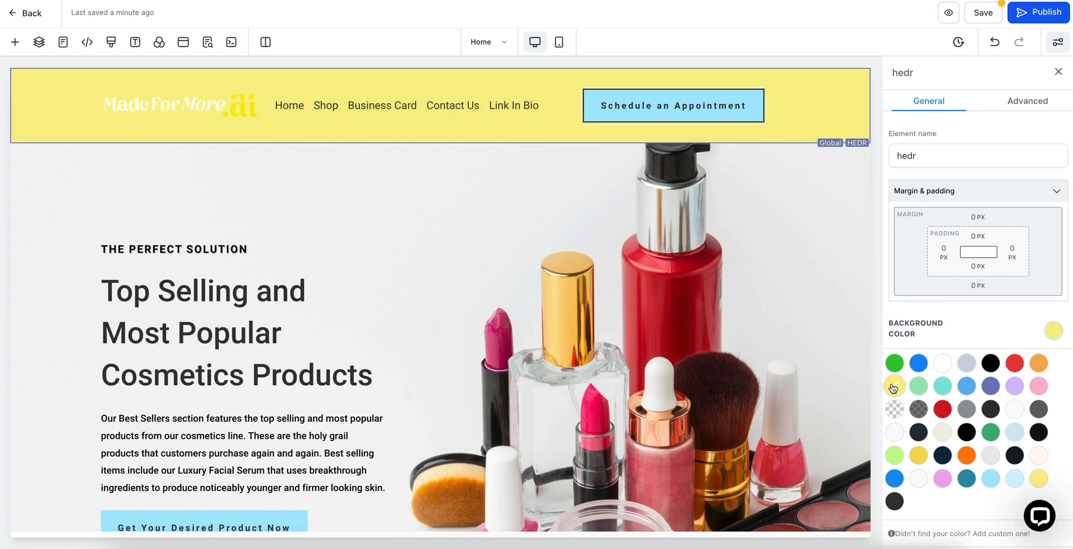
pyautogui.click(990, 363)
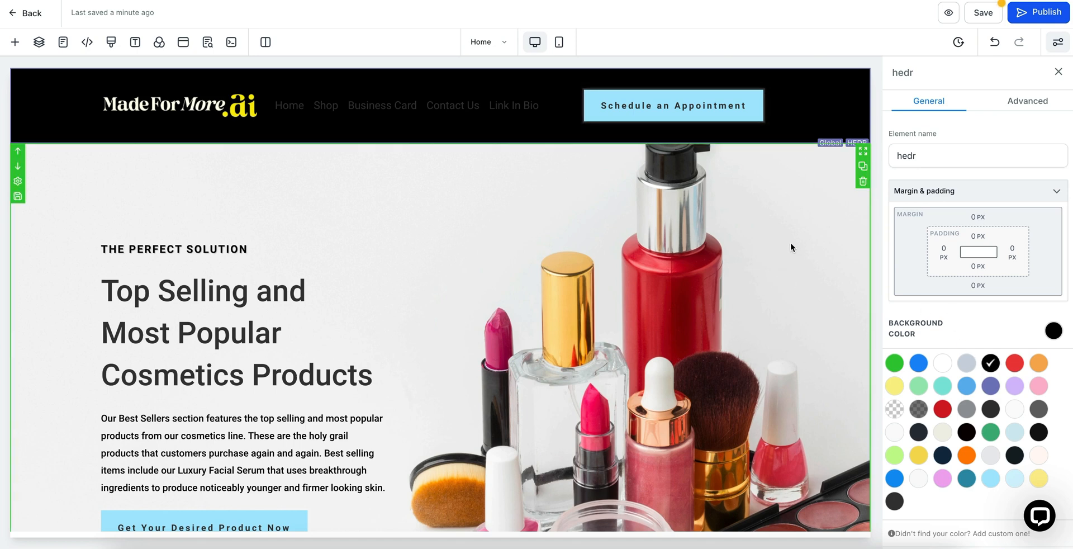
# Try a yellow background on the header's Schedule an Appointment button and apply the light orange button theme with white text.
pyautogui.click(630, 108)
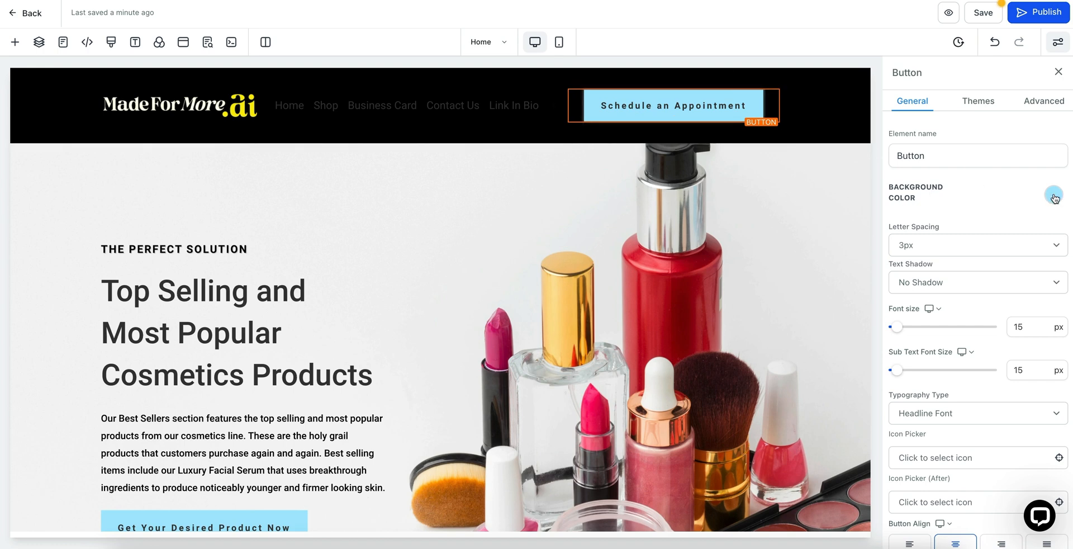
pyautogui.click(1055, 197)
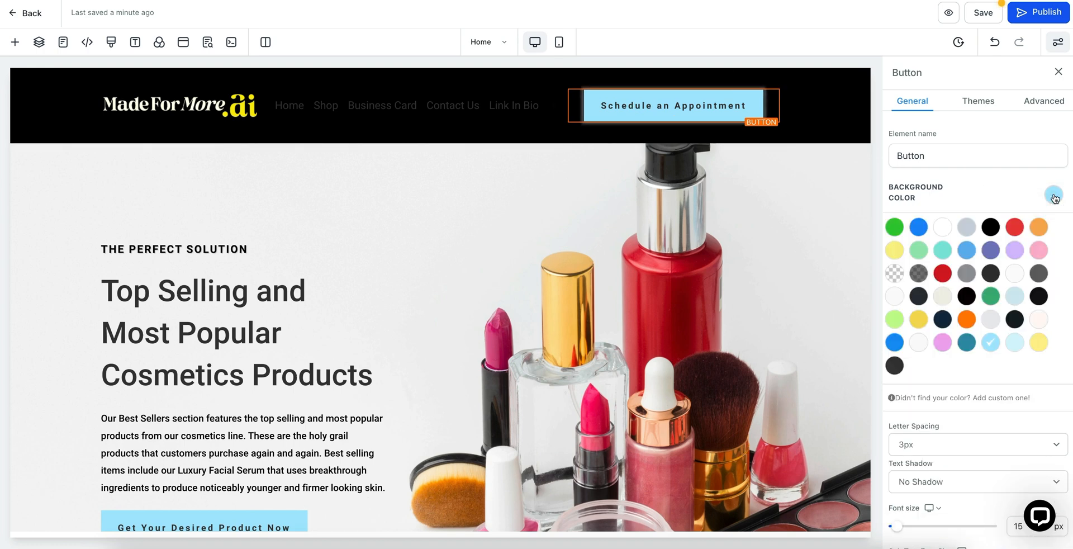
pyautogui.click(917, 321)
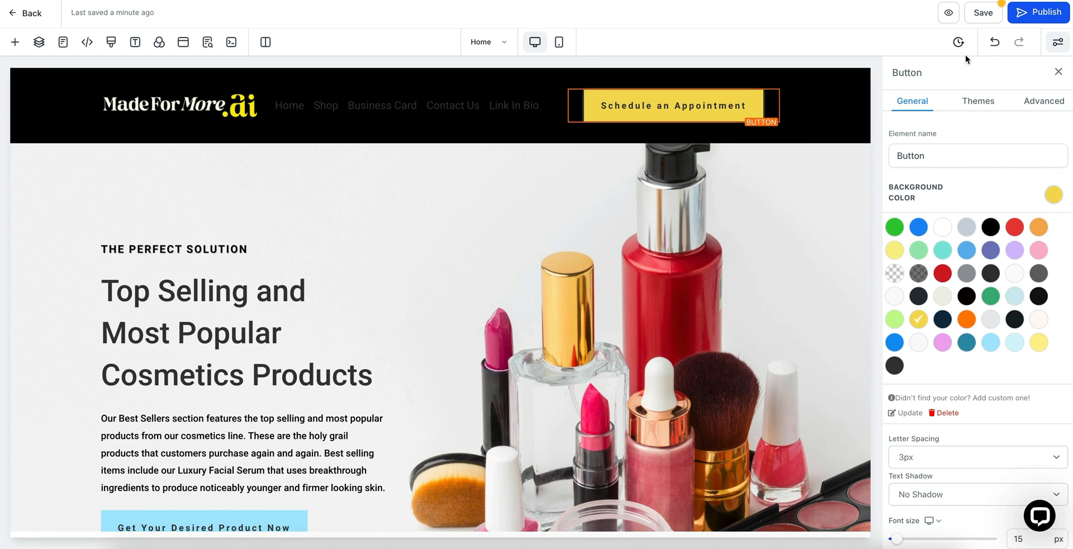
pyautogui.click(980, 103)
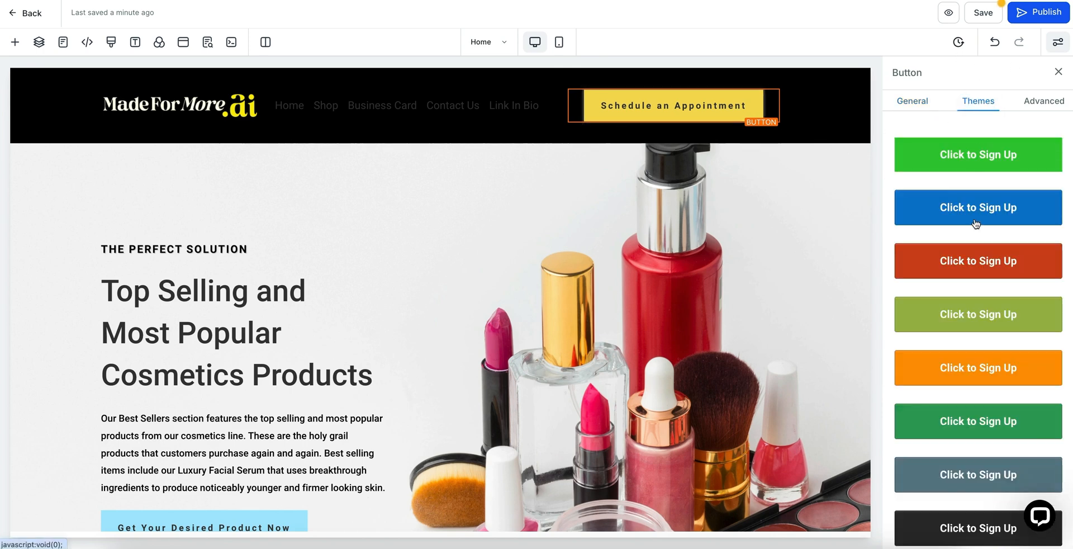
pyautogui.scroll(-5, 975, 234)
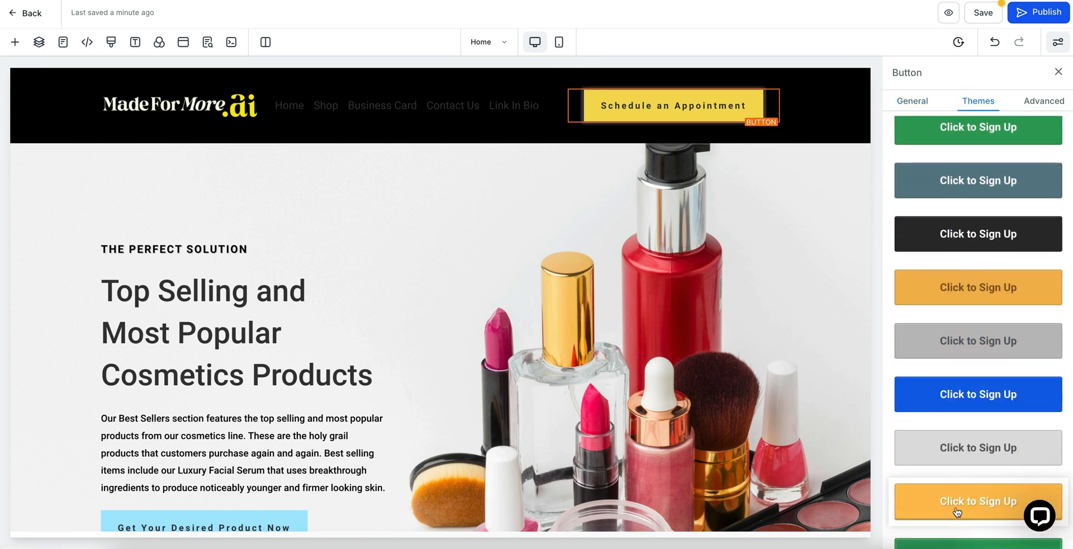
pyautogui.click(956, 511)
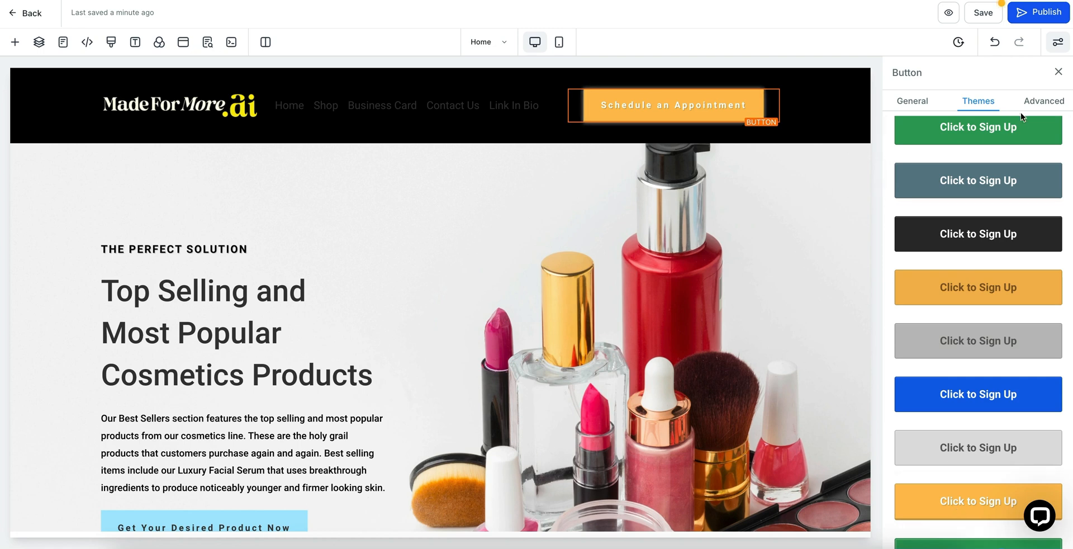
# Set the Schedule an Appointment button's border radius to 20px and its button effect to Rocking (loop).
pyautogui.click(1043, 104)
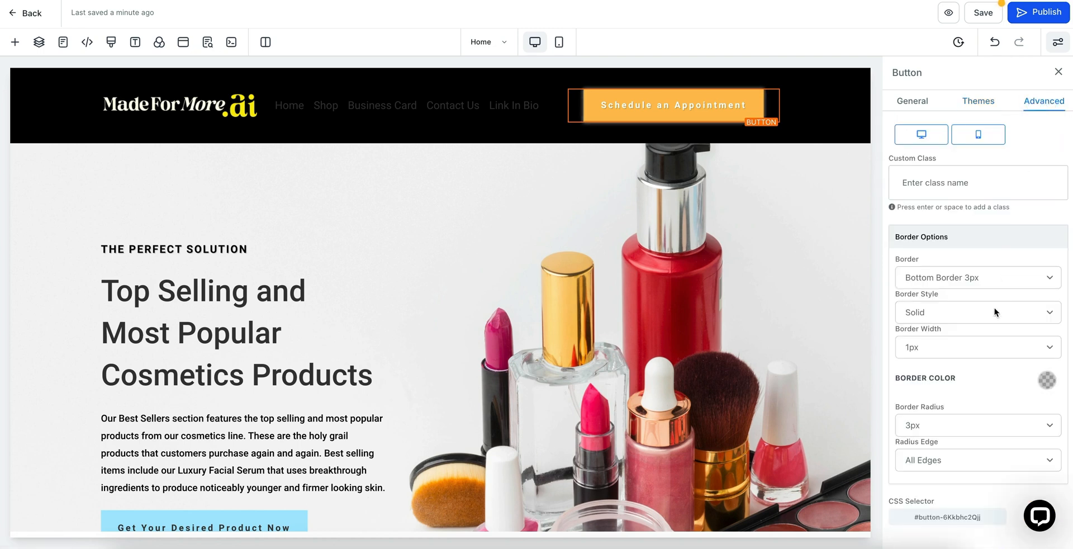
pyautogui.click(933, 427)
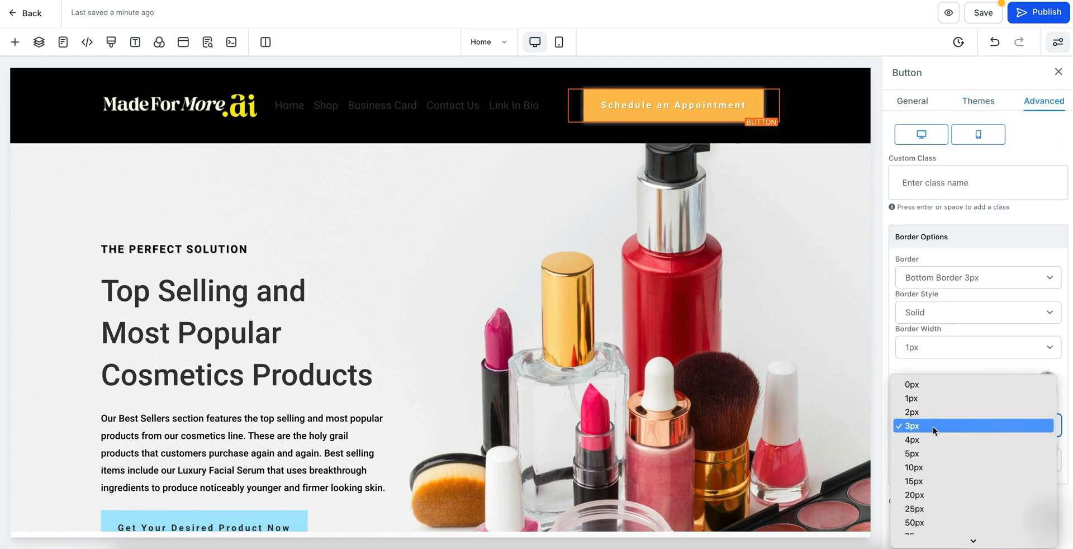
pyautogui.click(923, 494)
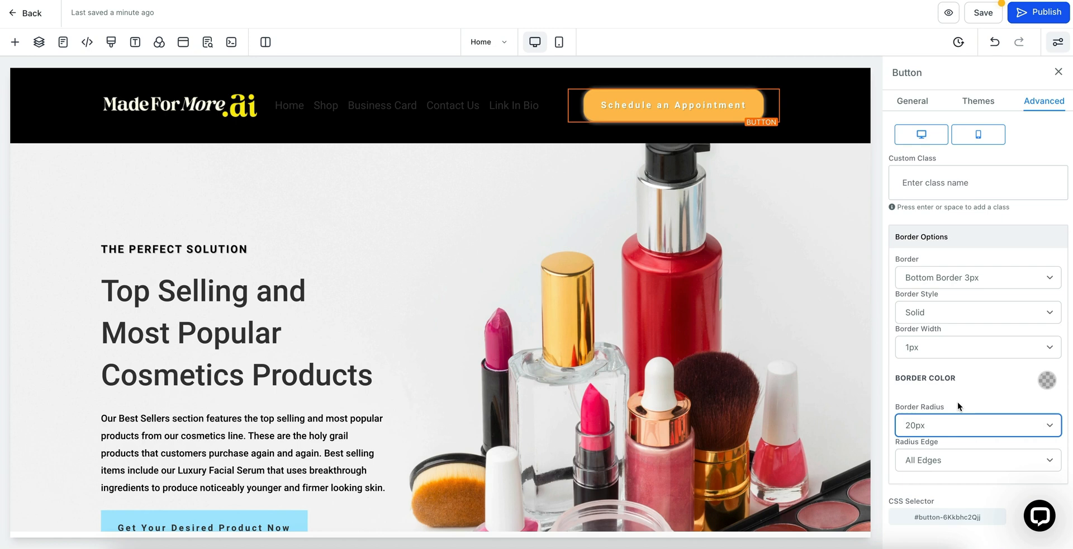
pyautogui.scroll(5, 957, 405)
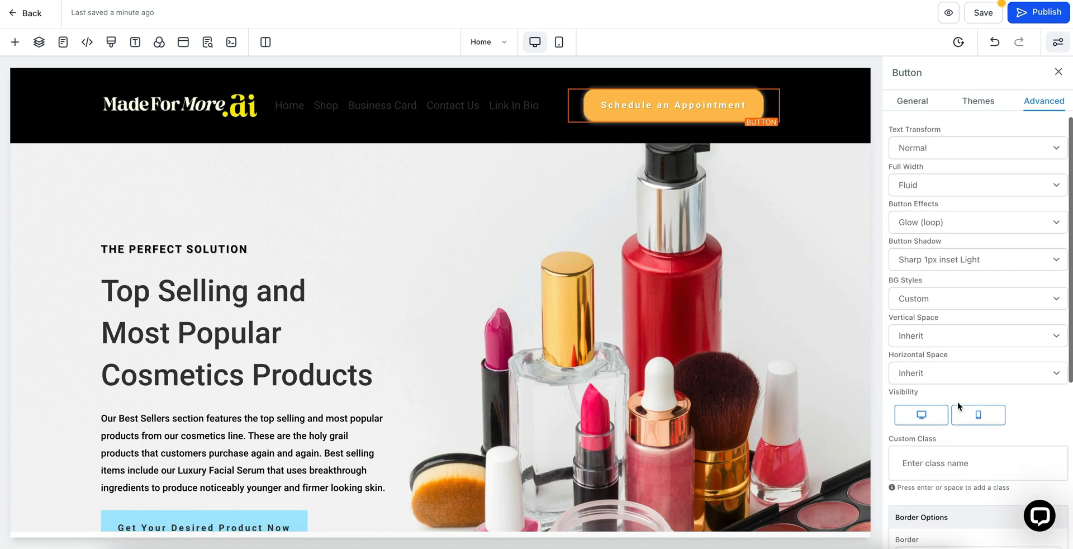
pyautogui.click(933, 223)
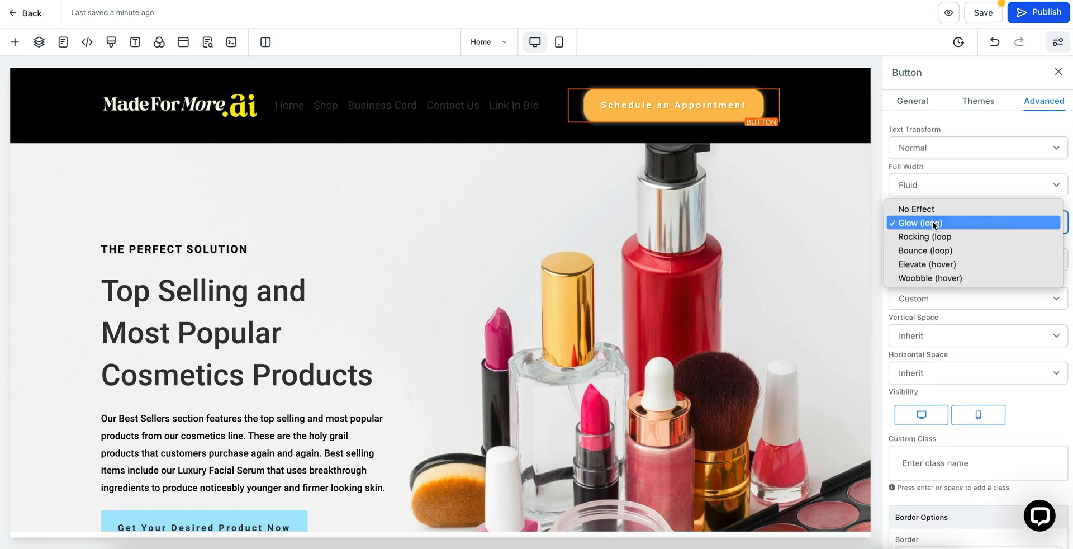
pyautogui.click(926, 236)
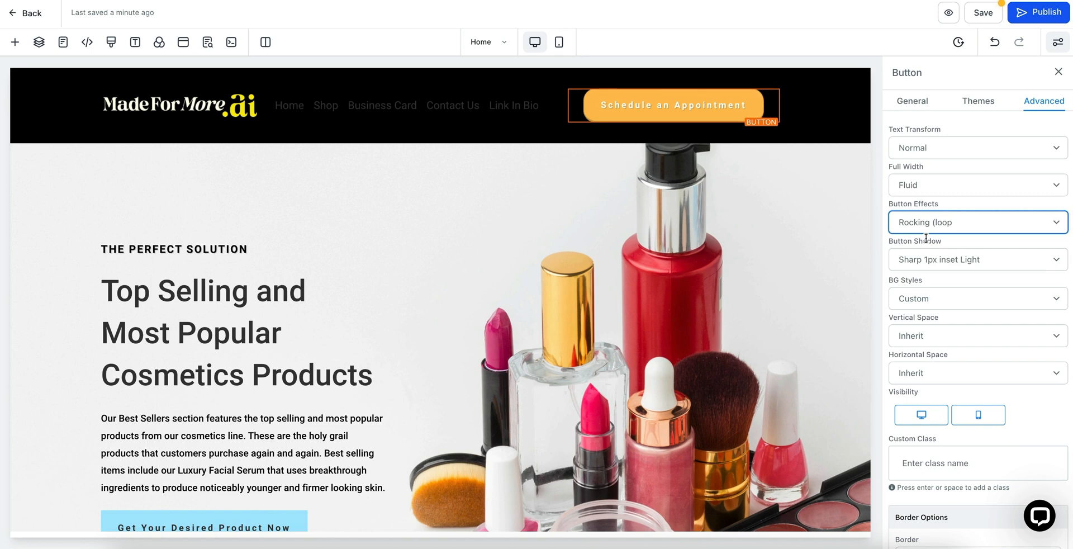
pyautogui.click(970, 202)
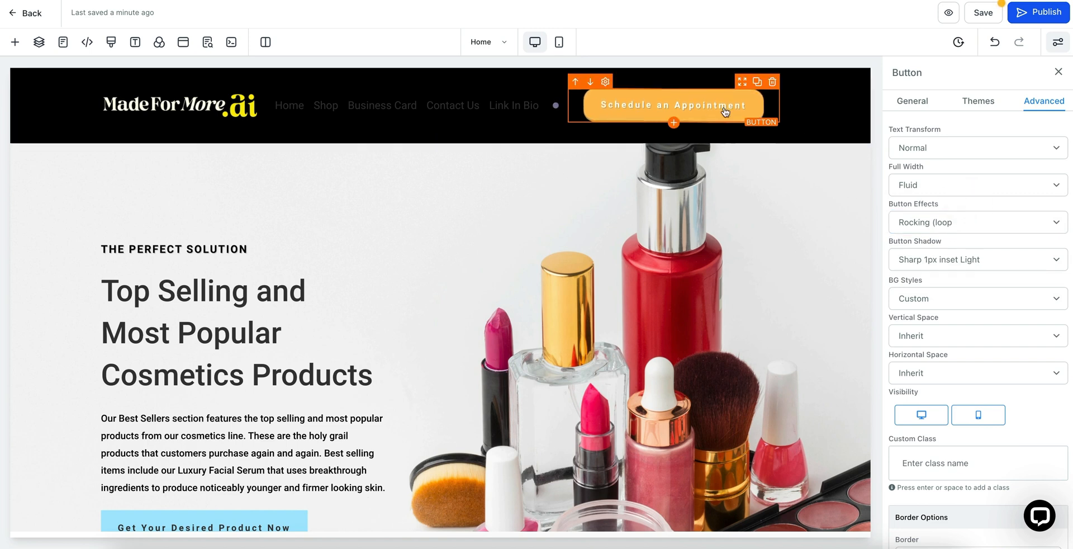
# Set the header navigation menu's text color to white.
pyautogui.click(397, 108)
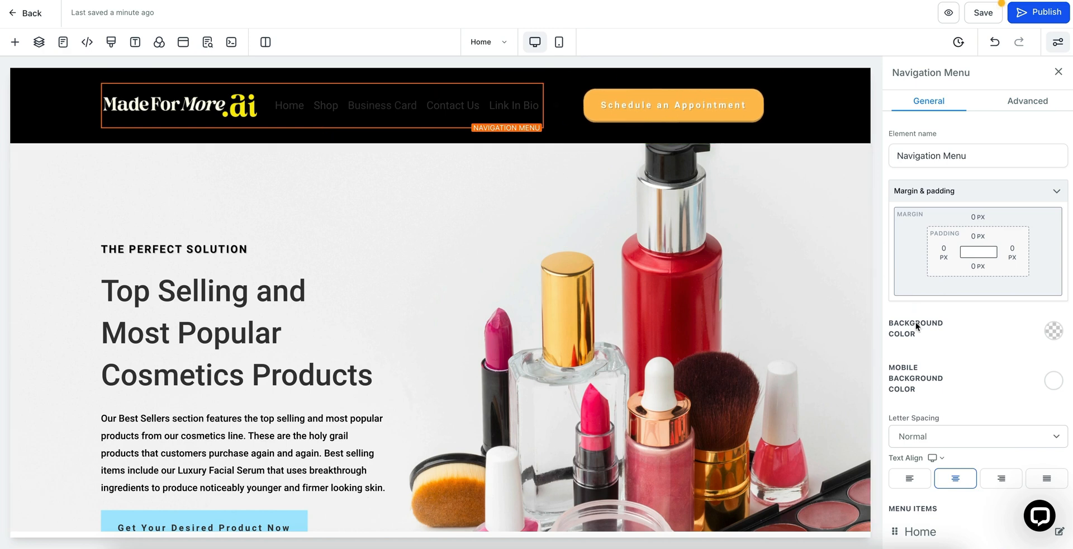
pyautogui.scroll(-9, 916, 323)
pyautogui.scroll(-3, 915, 321)
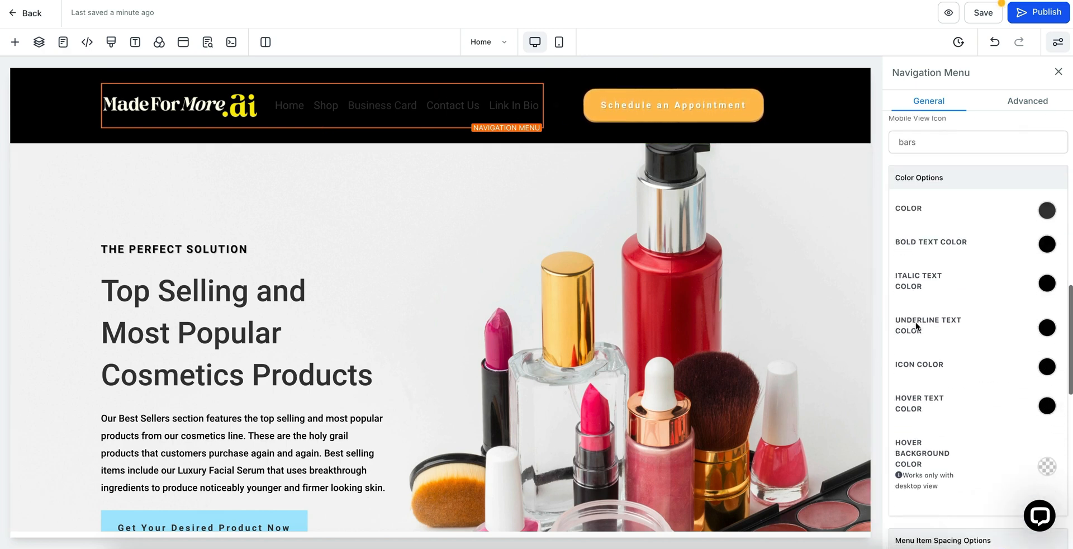
pyautogui.scroll(-1, 988, 341)
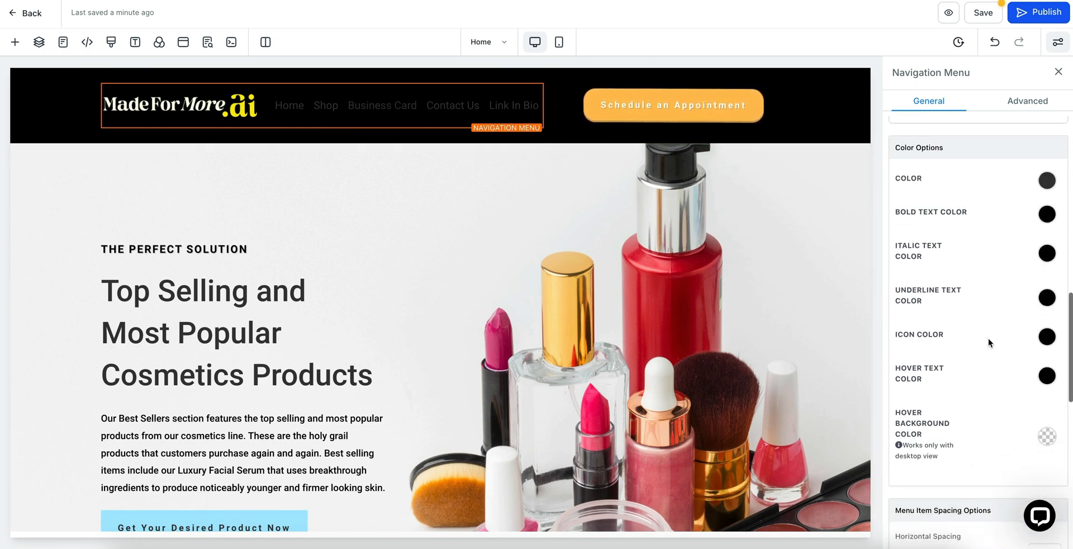
pyautogui.scroll(2, 988, 340)
pyautogui.scroll(1, 987, 337)
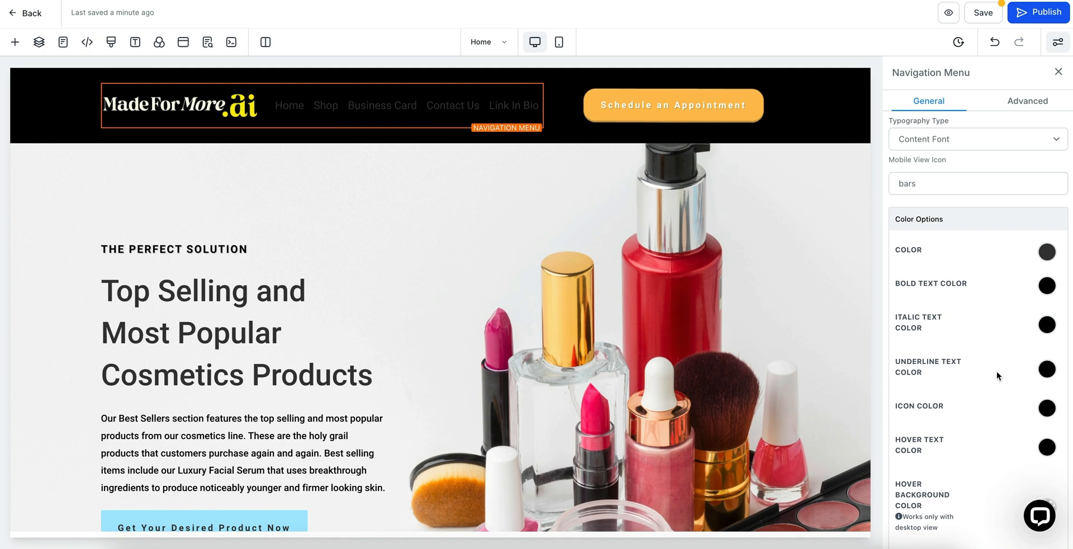
pyautogui.scroll(3, 997, 371)
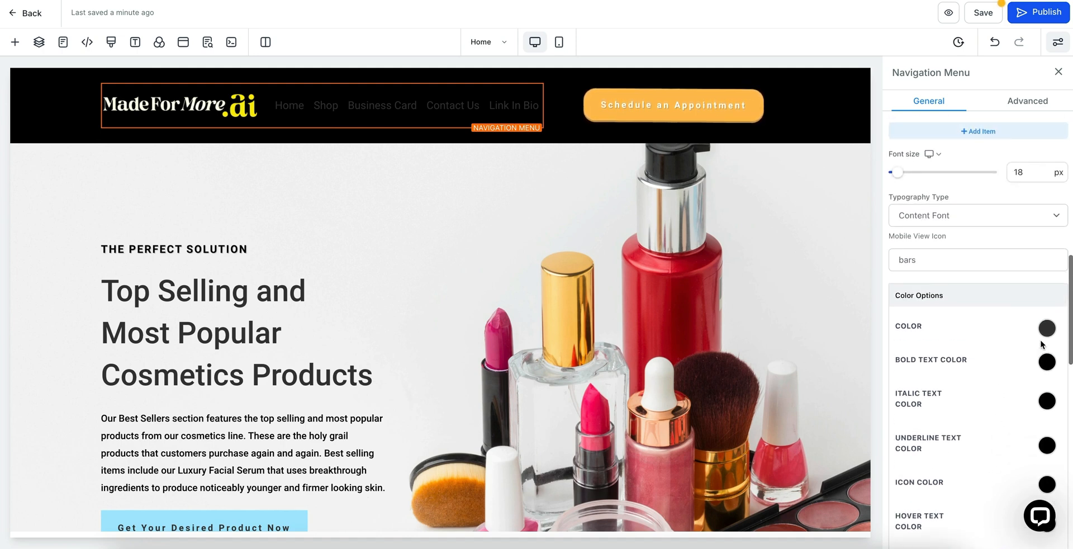
pyautogui.click(1046, 328)
pyautogui.click(950, 354)
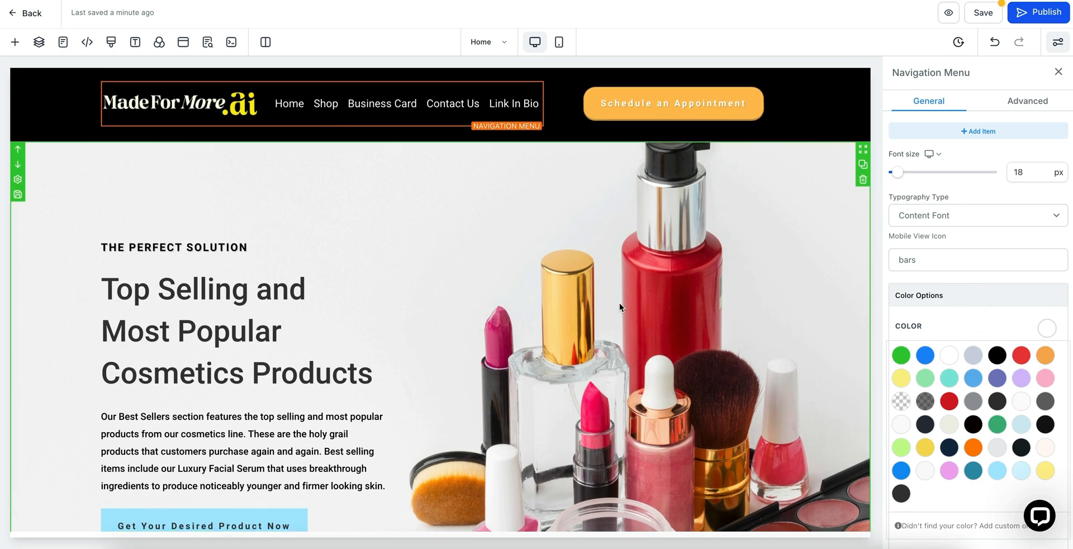
# Delete the middle characters of the hero headline so it reads "Top Sellipular Cosmetics Products".
pyautogui.scroll(-7, 620, 306)
pyautogui.scroll(5, 620, 307)
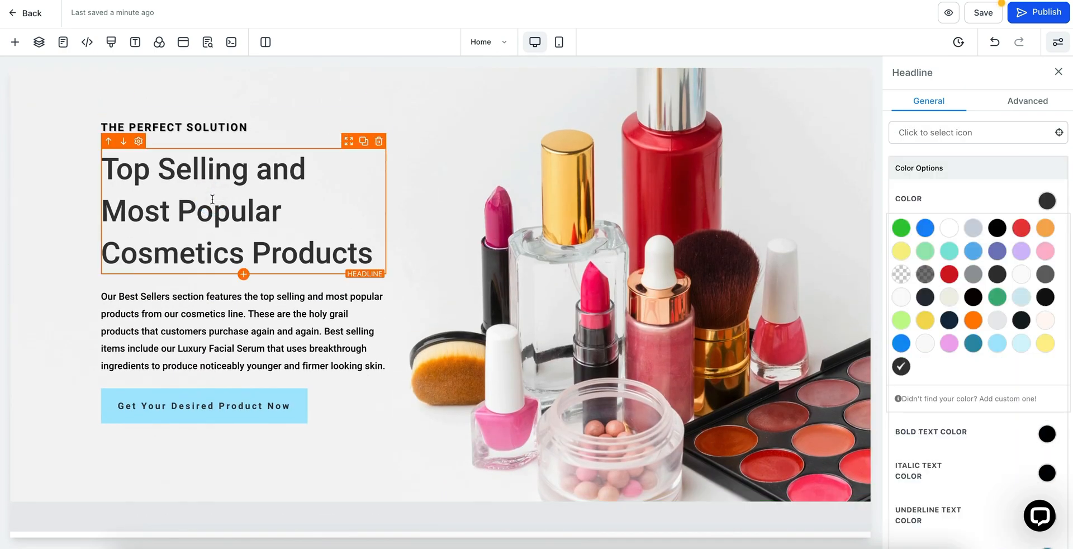
pyautogui.press('BackSpace')
pyautogui.press('BackSpace')
pyautogui.press('BackSpace')
pyautogui.press('BackSpace')
pyautogui.press('BackSpace')
pyautogui.press('BackSpace')
pyautogui.press('BackSpace')
pyautogui.press('BackSpace')
pyautogui.press('BackSpace')
pyautogui.press('BackSpace')
pyautogui.press('BackSpace')
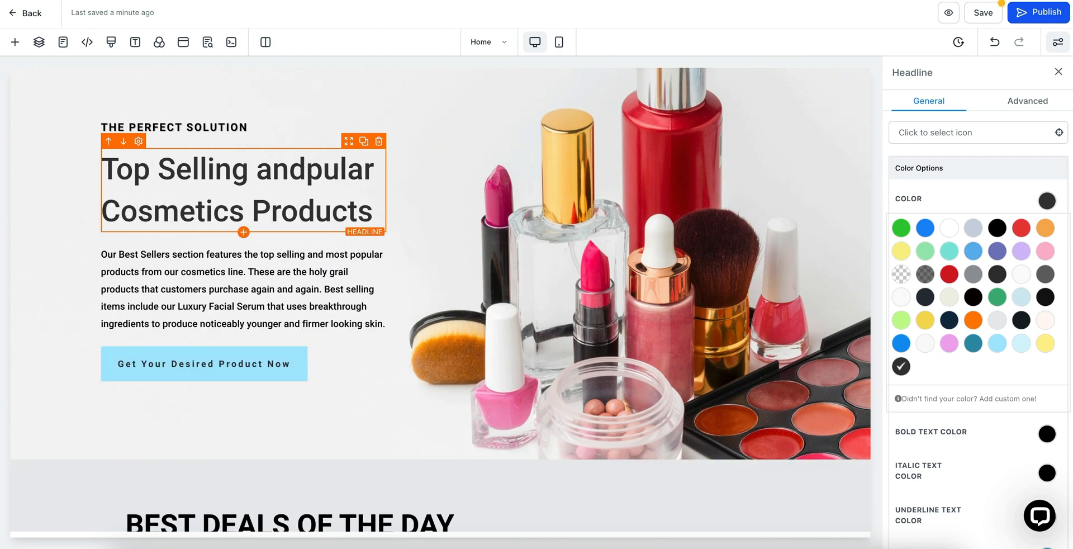
pyautogui.press('BackSpace')
pyautogui.press('BackSpace')
pyautogui.press('BackSpace')
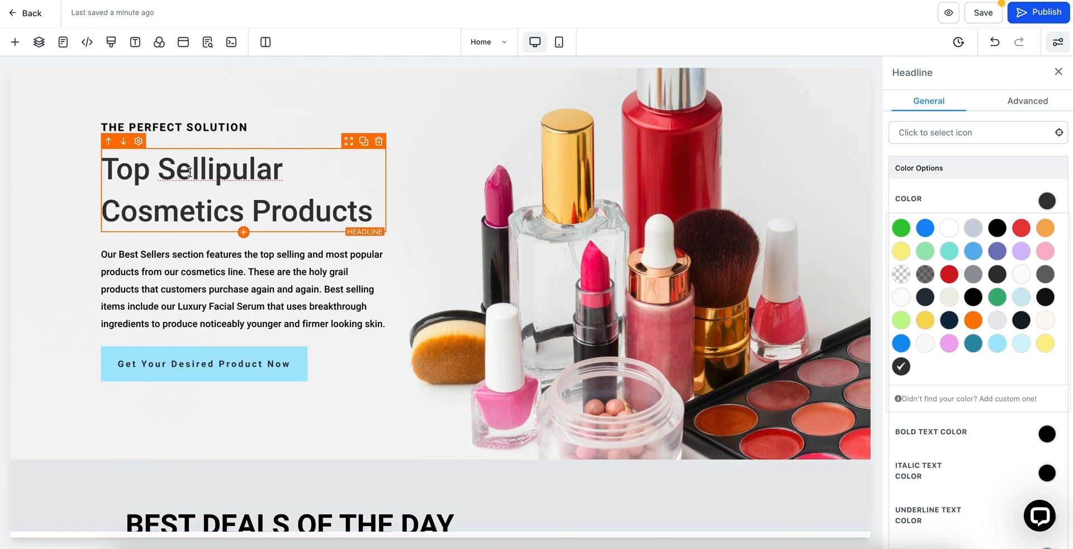
# Delete the THE PERFECT SOLUTION sub-headline and add a new Sub-Headline element below the hero headline.
pyautogui.click(187, 127)
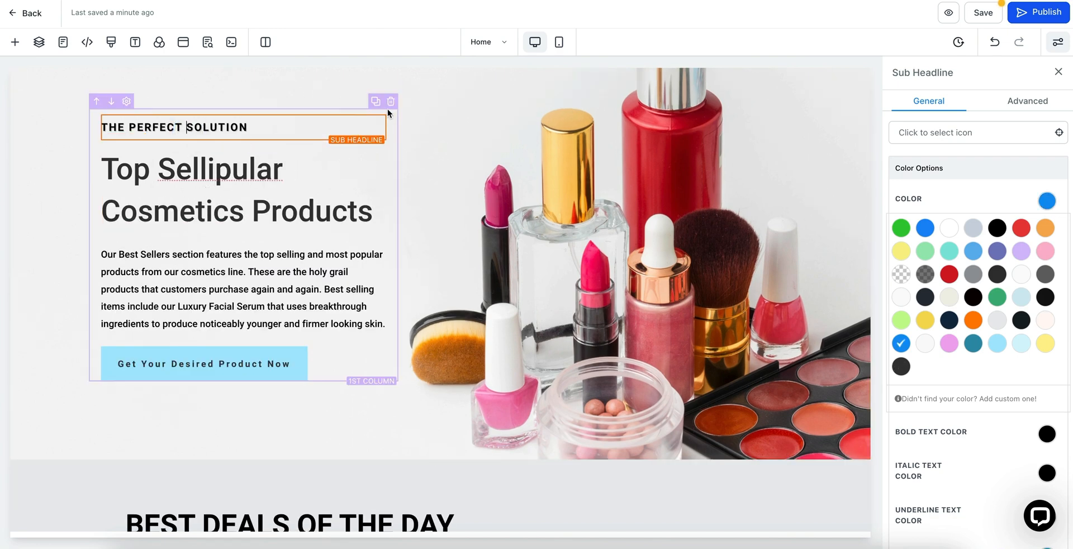
pyautogui.click(378, 109)
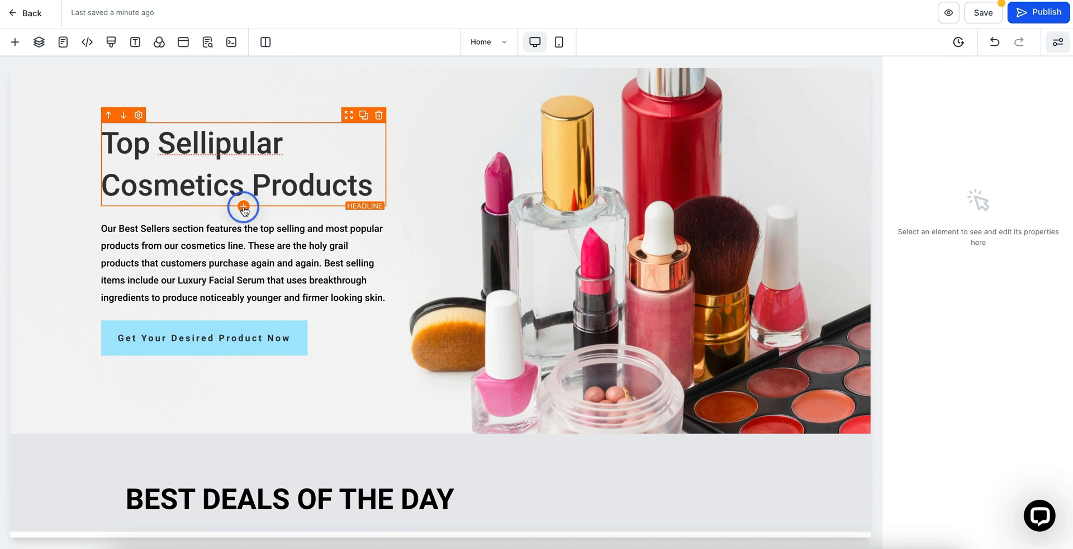
pyautogui.click(244, 207)
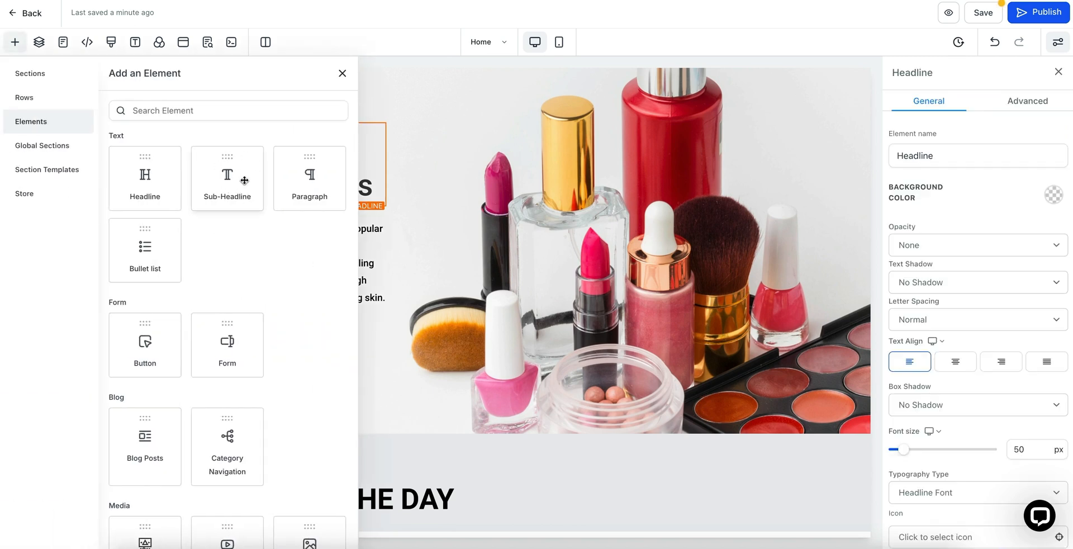
pyautogui.click(227, 181)
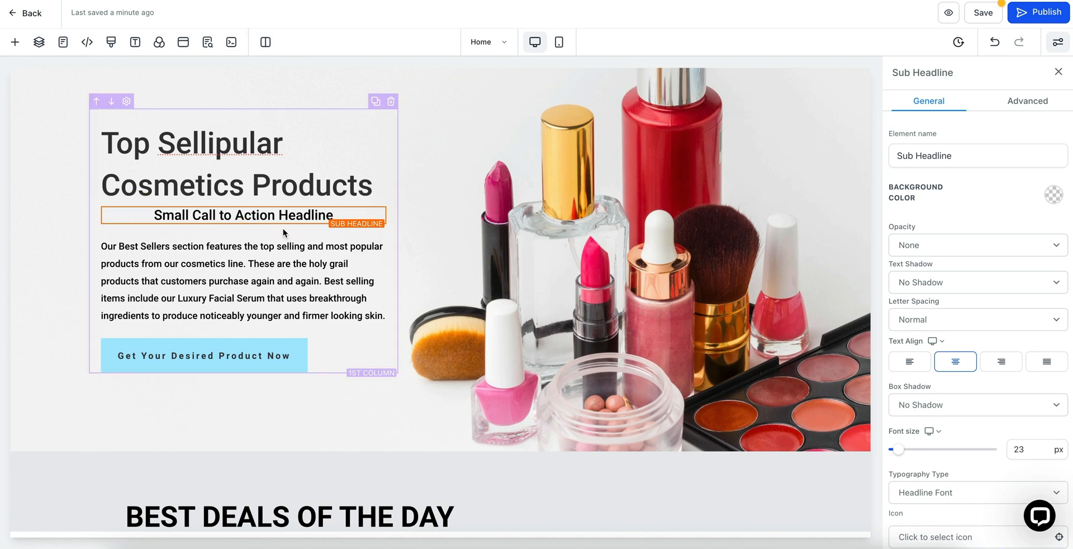
# Left-align the Small Call to Action Headline sub-headline and give it a 20% Drop Shadow box shadow.
pyautogui.click(275, 212)
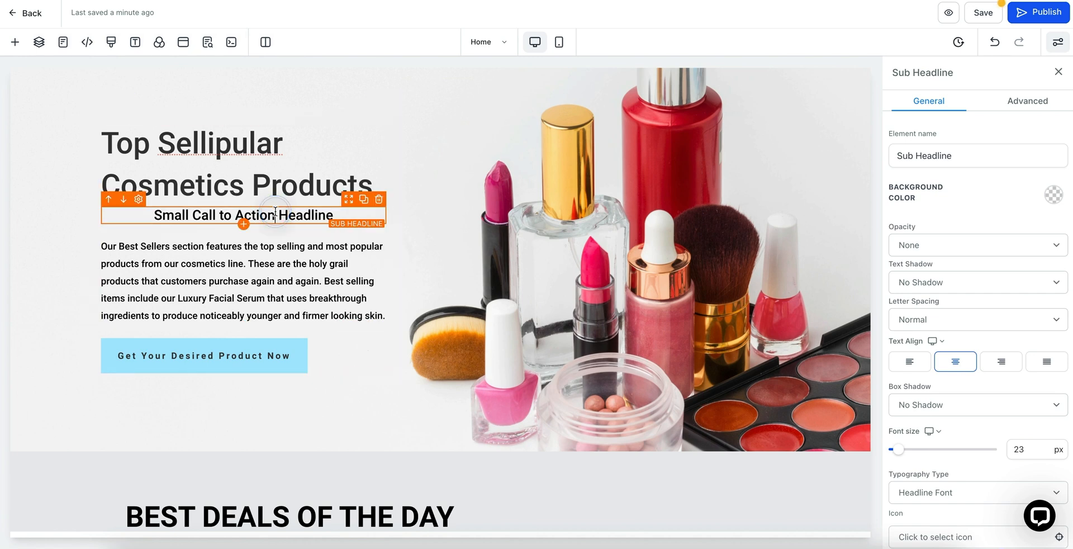
pyautogui.click(910, 363)
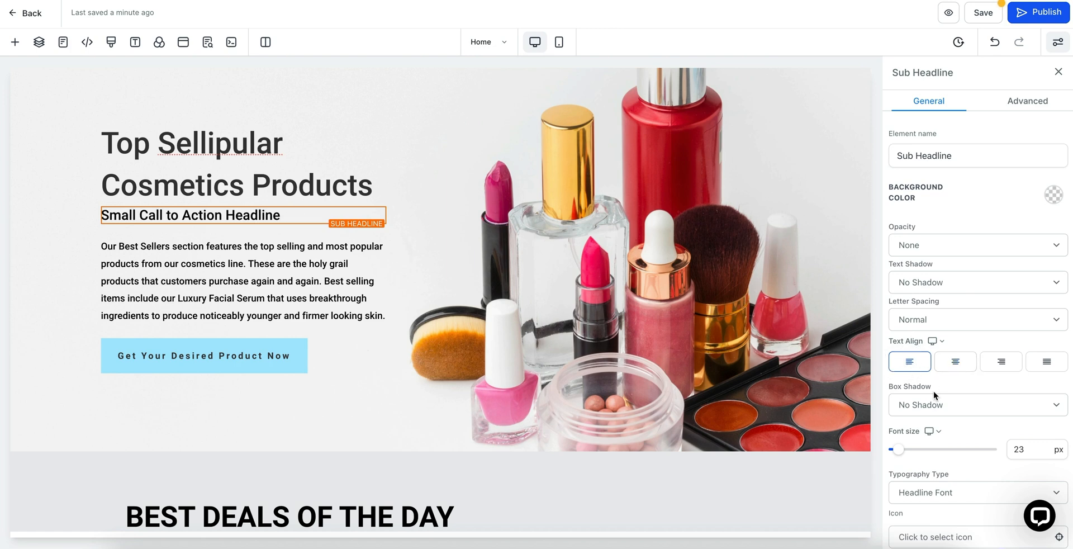
pyautogui.scroll(-3, 933, 390)
pyautogui.click(928, 257)
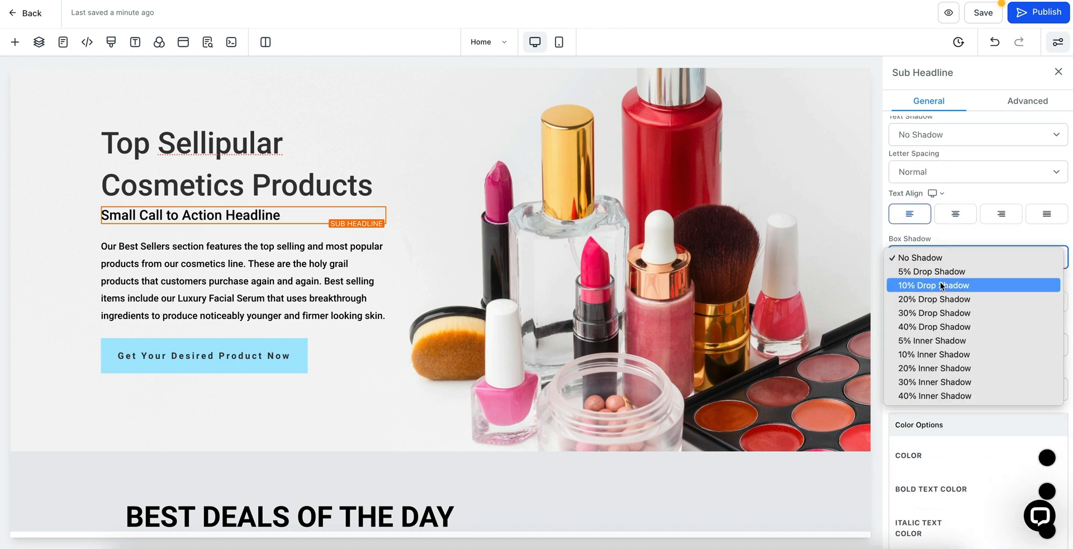
pyautogui.click(930, 300)
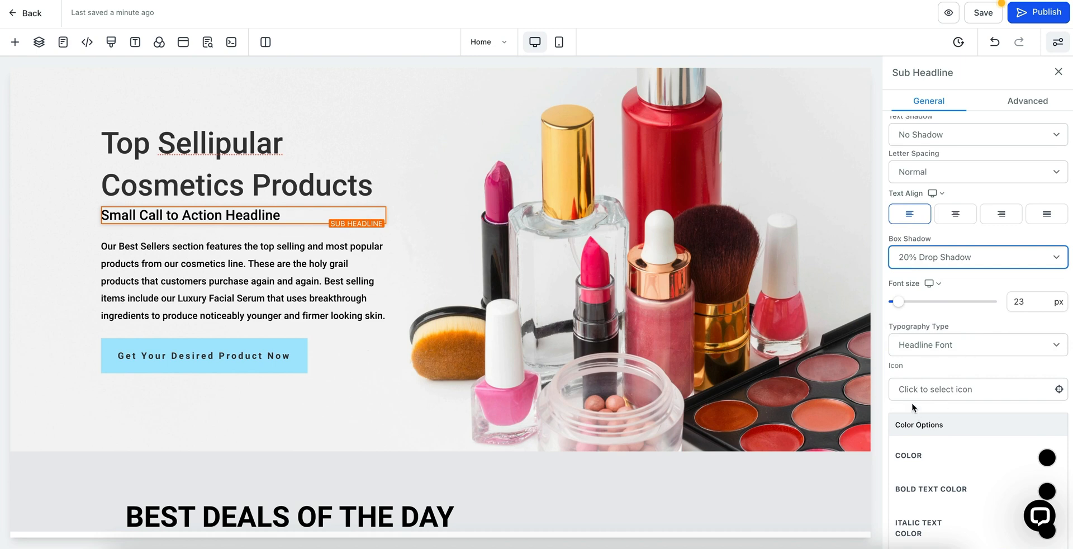
pyautogui.click(935, 347)
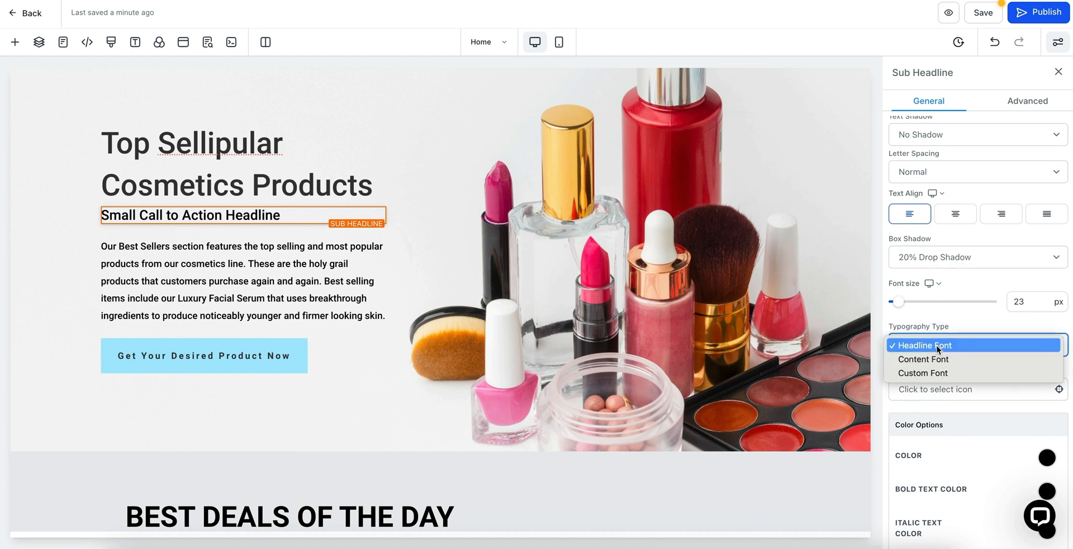
pyautogui.click(962, 316)
pyautogui.scroll(-4, 961, 367)
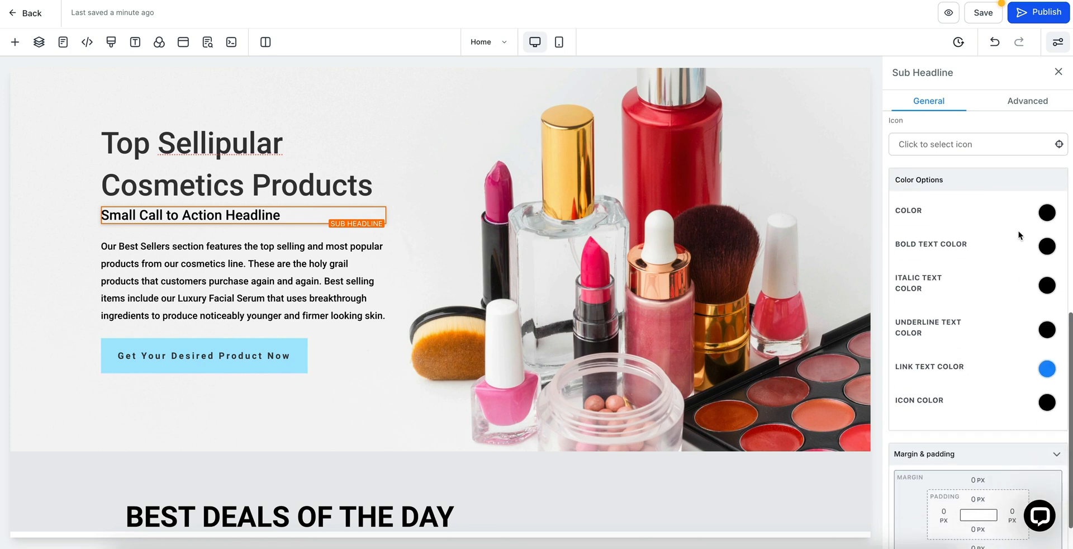
pyautogui.scroll(-1, 994, 387)
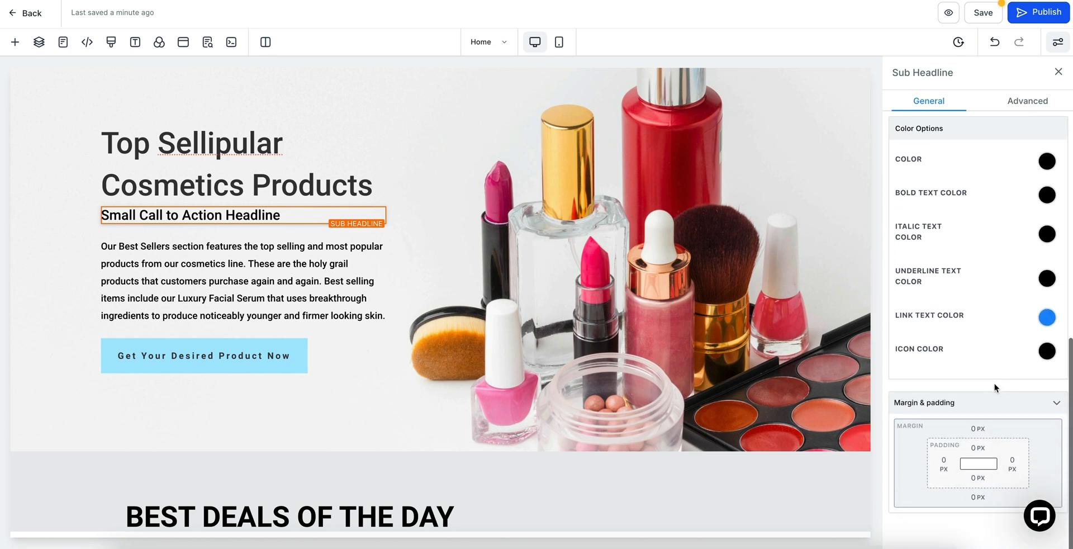
# Set the sub-headline's top margin to 25 px and move it between the paragraph and the Get Your Desired Product Now button.
pyautogui.click(975, 429)
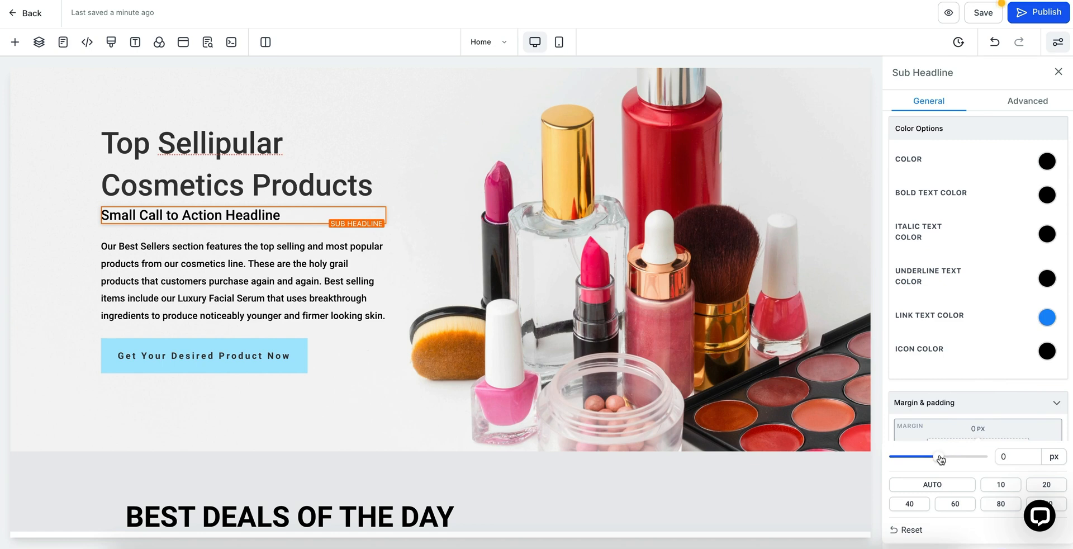
pyautogui.moveTo(941, 459)
pyautogui.mouseDown()
pyautogui.moveTo(968, 457)
pyautogui.moveTo(960, 457)
pyautogui.mouseUp()
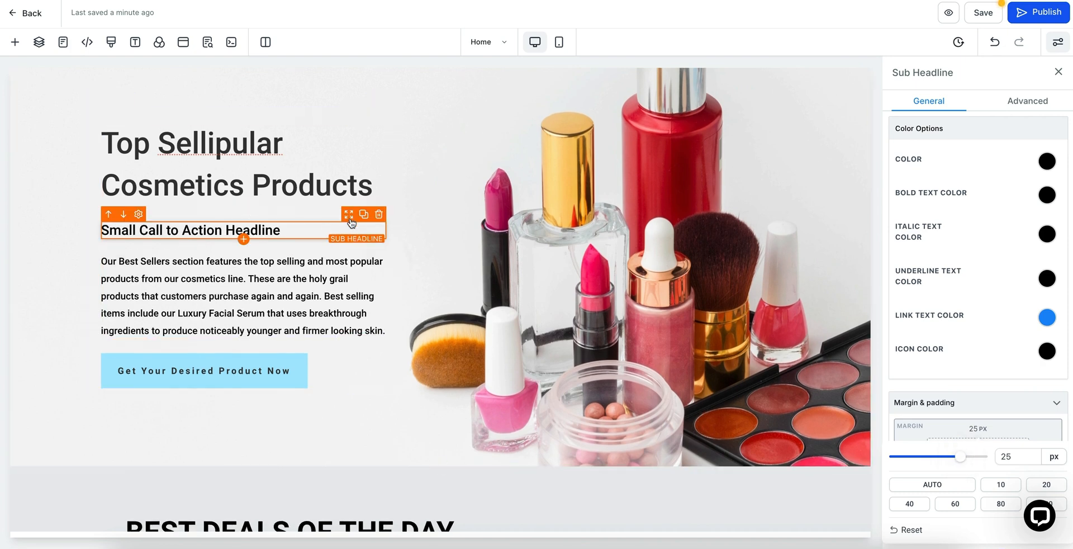
pyautogui.moveTo(349, 216); pyautogui.dragTo(351, 316)
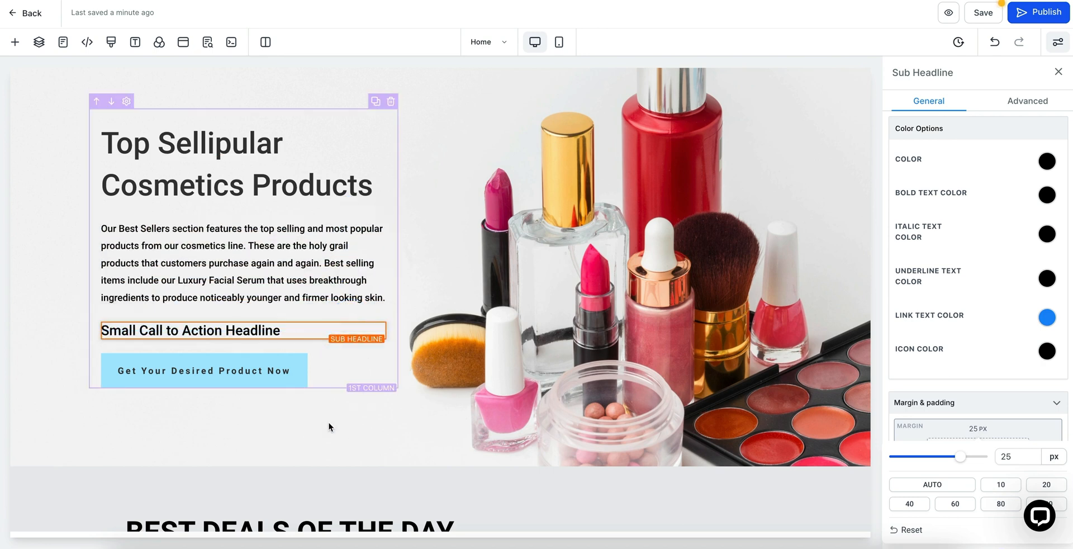
# Examine the available link actions for the Get Your Desired Product Now button without changing the selected one.
pyautogui.click(190, 373)
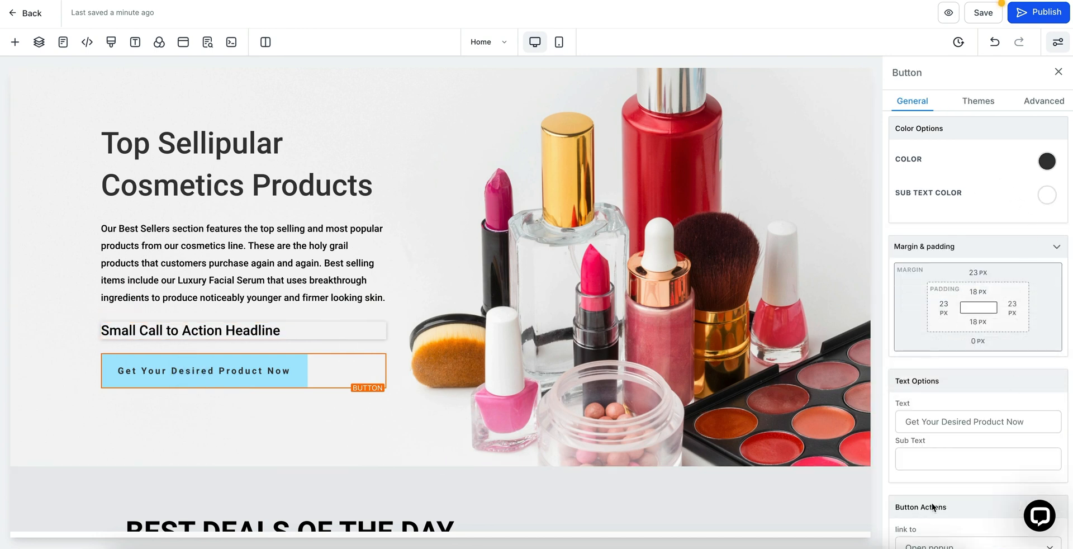
pyautogui.scroll(-1, 931, 502)
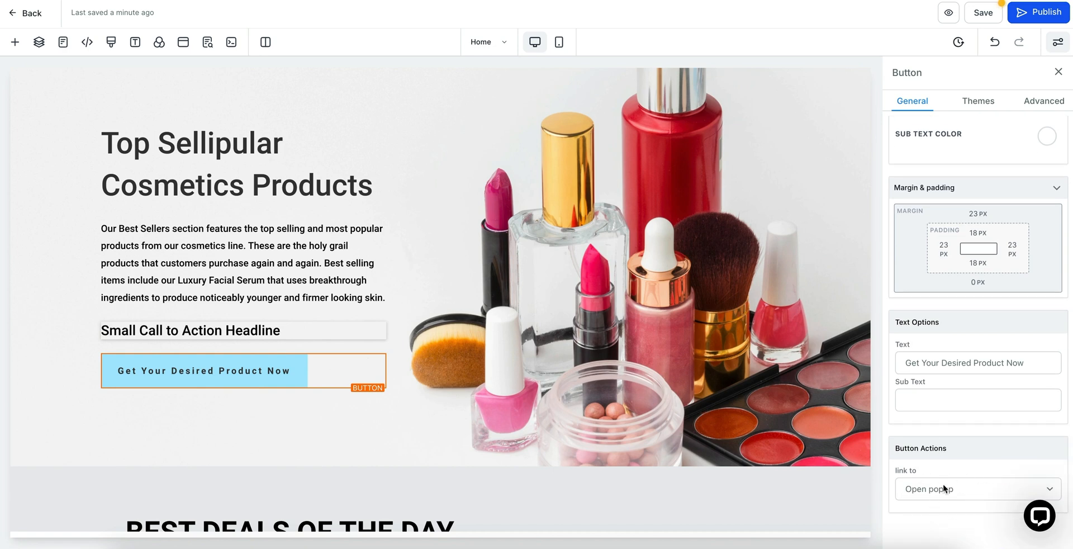
pyautogui.click(953, 492)
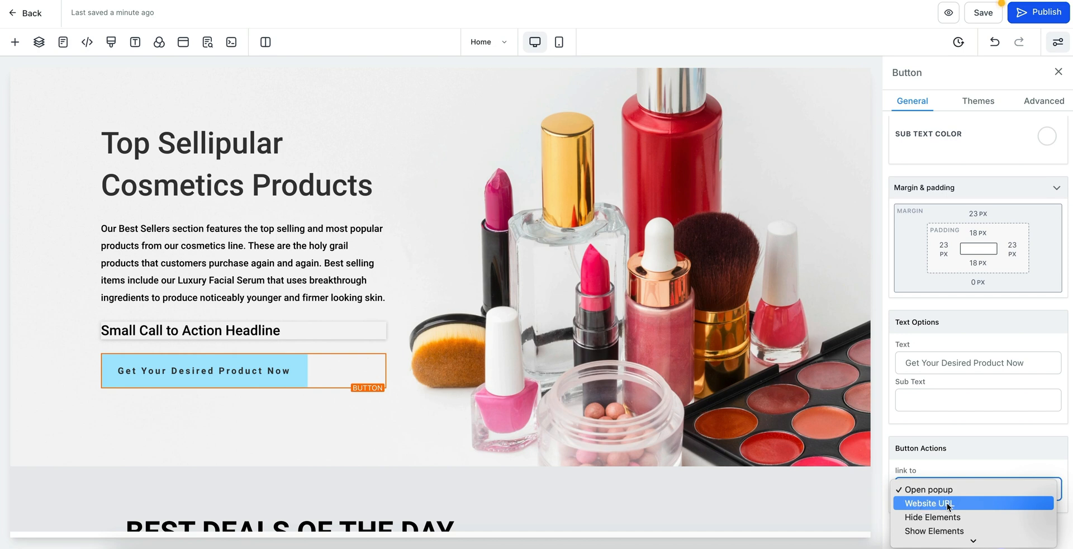
pyautogui.scroll(-3, 947, 518)
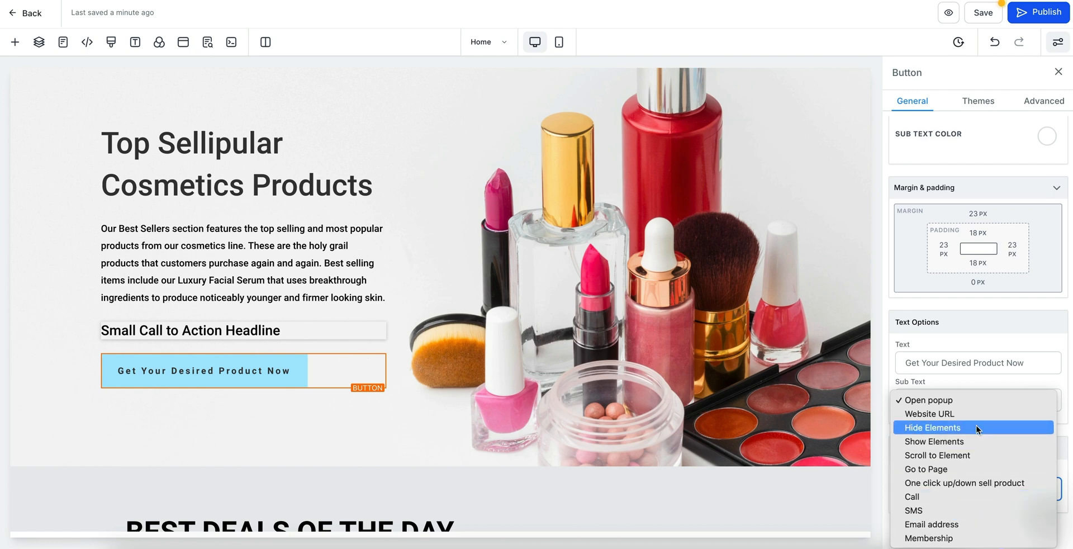
pyautogui.click(974, 332)
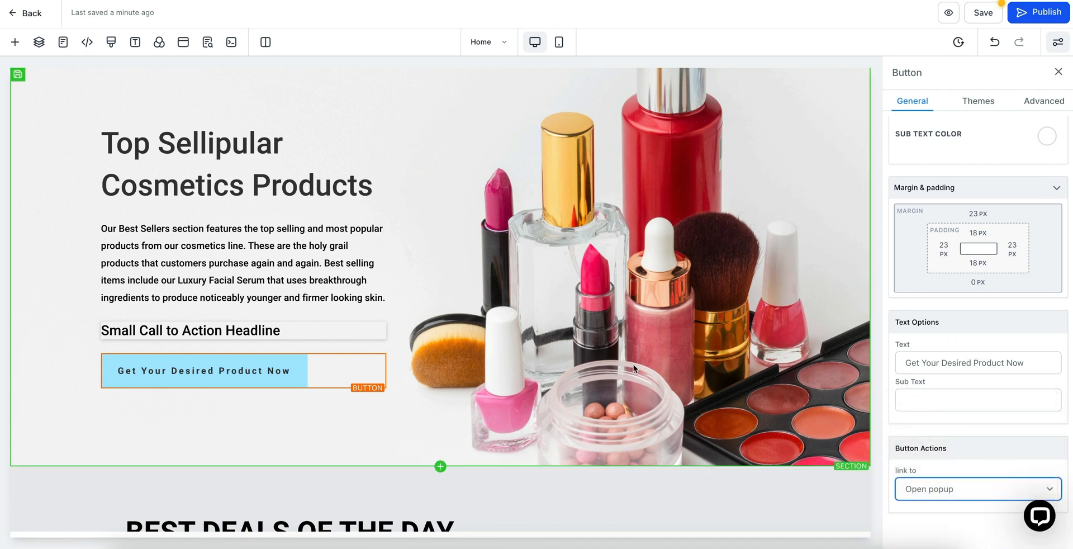
# Duplicate the four-product row under the BEST DEALS OF THE DAY heading.
pyautogui.scroll(-8, 521, 426)
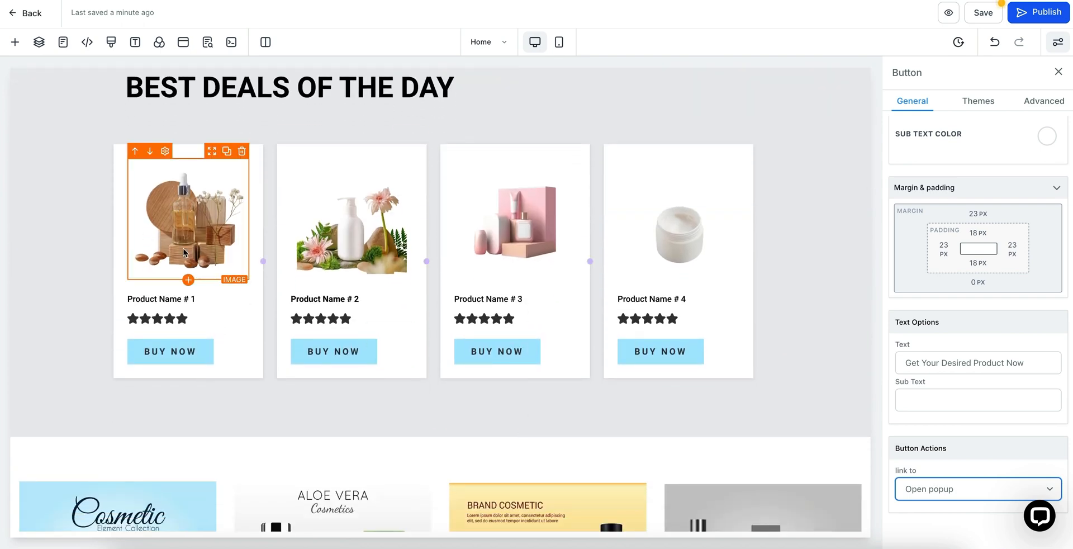
pyautogui.click(176, 202)
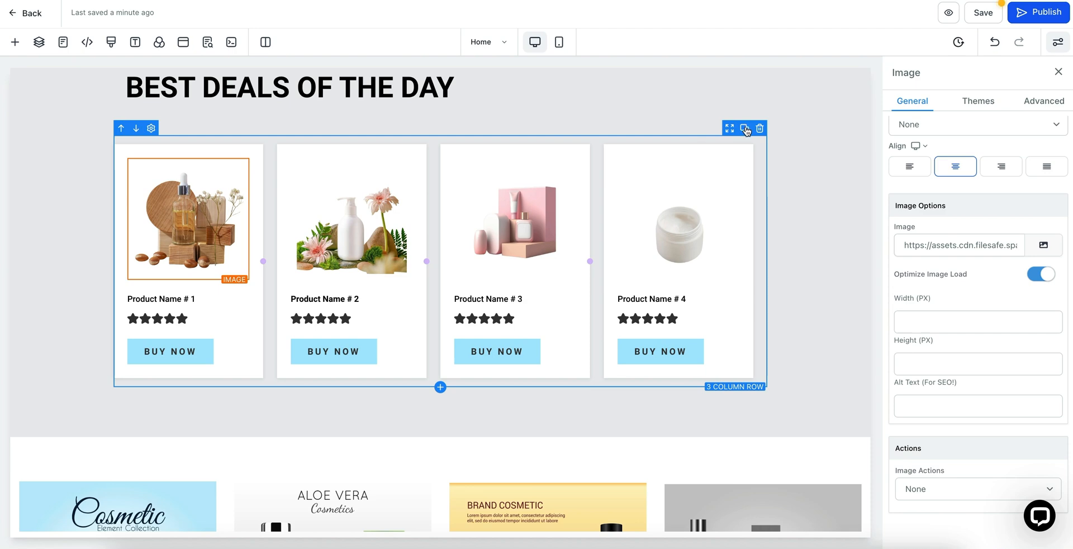
pyautogui.click(744, 129)
pyautogui.scroll(-4, 812, 314)
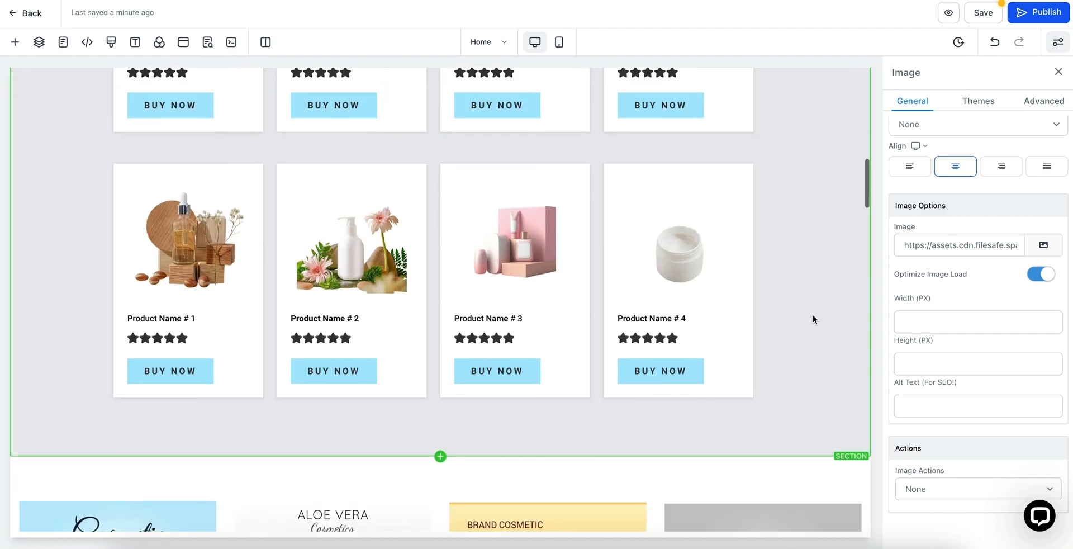
pyautogui.scroll(2, 812, 314)
pyautogui.scroll(-2, 813, 317)
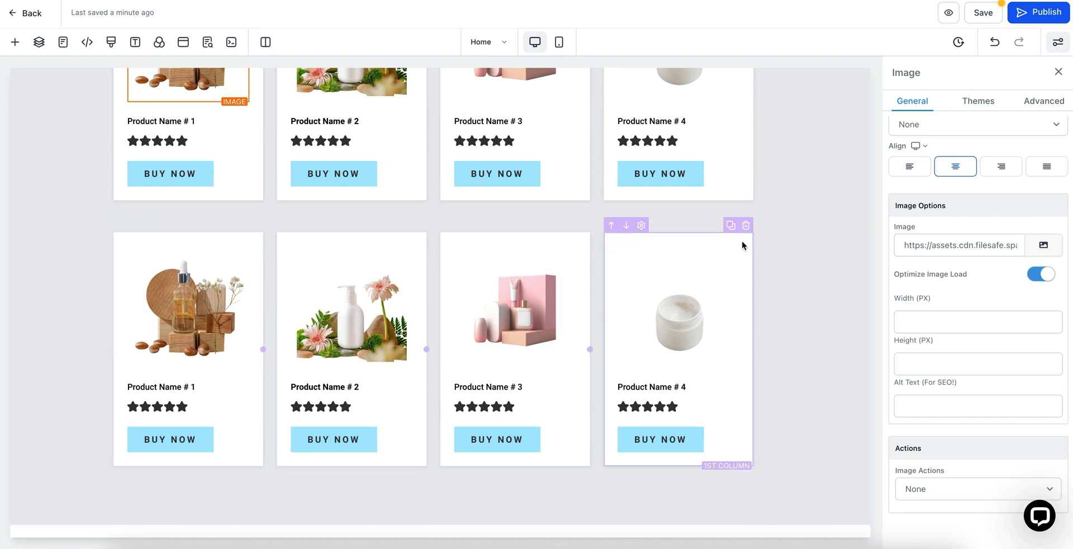
# Delete the Product Name # 4 and Product Name # 3 columns from the duplicated product row.
pyautogui.click(745, 227)
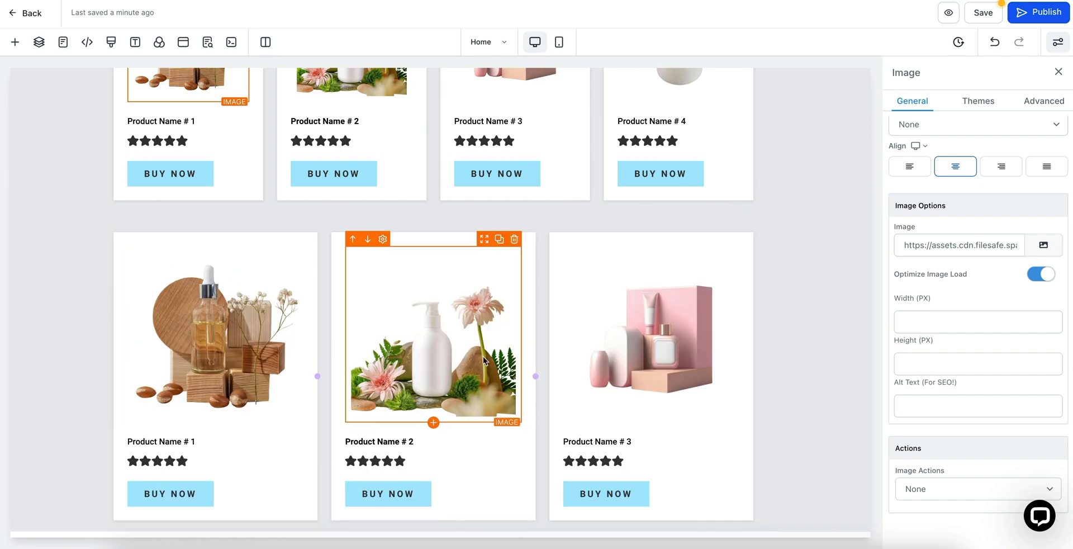
pyautogui.click(743, 230)
pyautogui.scroll(2, 722, 262)
pyautogui.scroll(2, 721, 263)
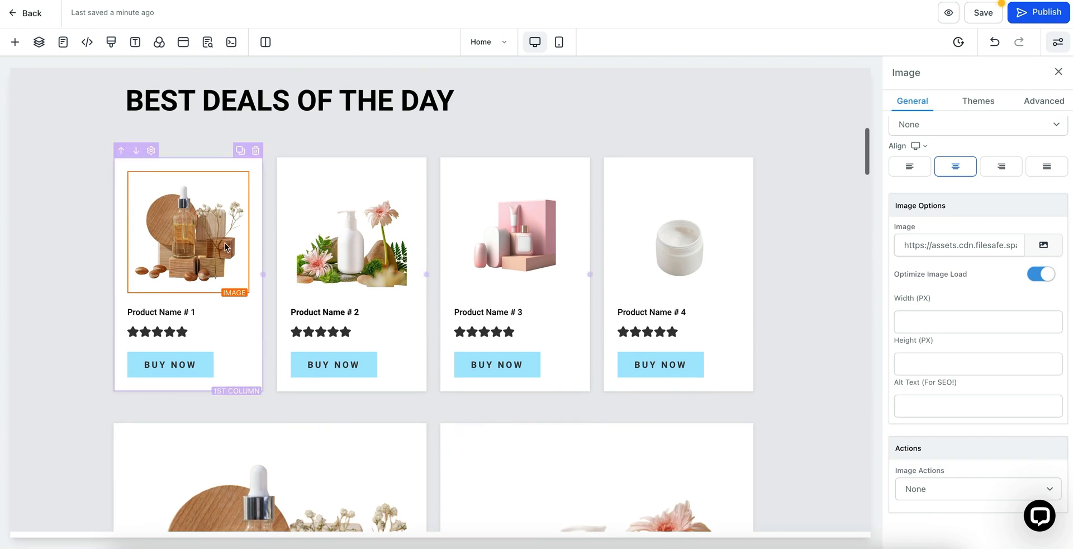
# Move the Product Name # 3 image in the first product row between its name and star rating.
pyautogui.scroll(-7, 579, 247)
pyautogui.scroll(8, 579, 247)
pyautogui.scroll(-1, 579, 243)
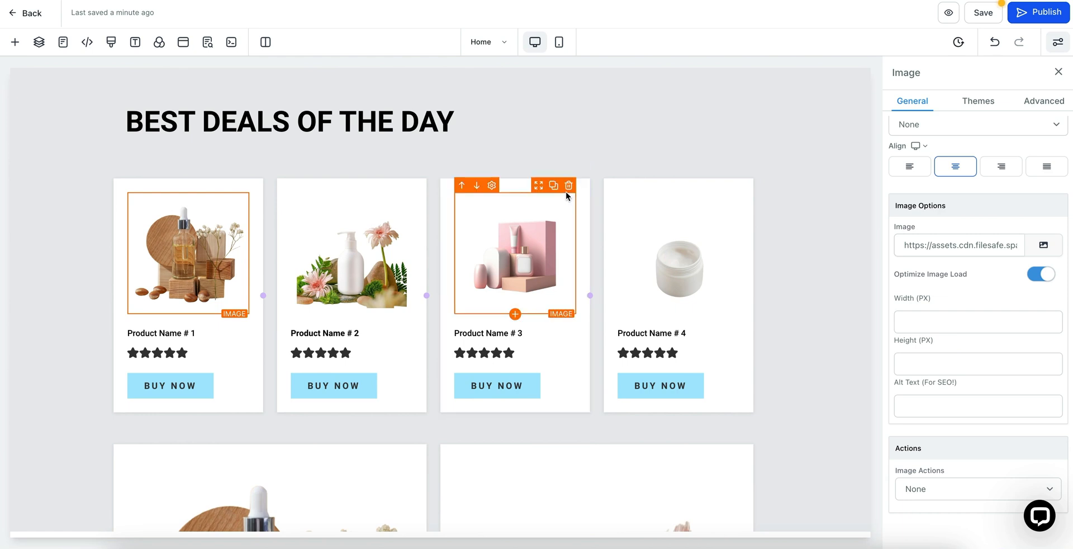
pyautogui.moveTo(538, 188)
pyautogui.mouseDown()
pyautogui.moveTo(540, 352)
pyautogui.moveTo(537, 190)
pyautogui.mouseUp()
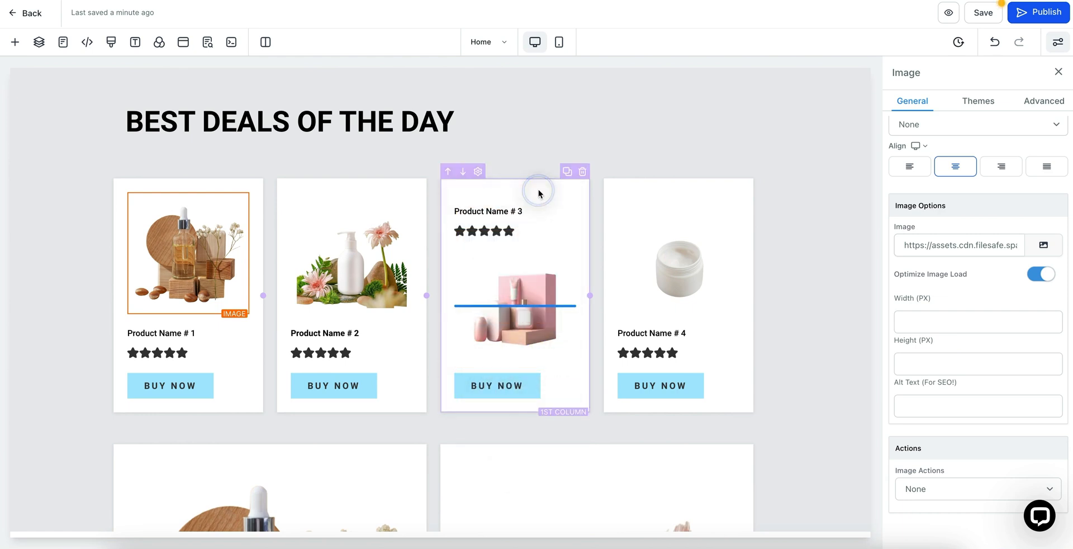
# Replace the Join the Team section's background image with the portrait photo of the woman on the stairs from My Media.
pyautogui.scroll(-5, 531, 288)
pyautogui.scroll(-10, 531, 288)
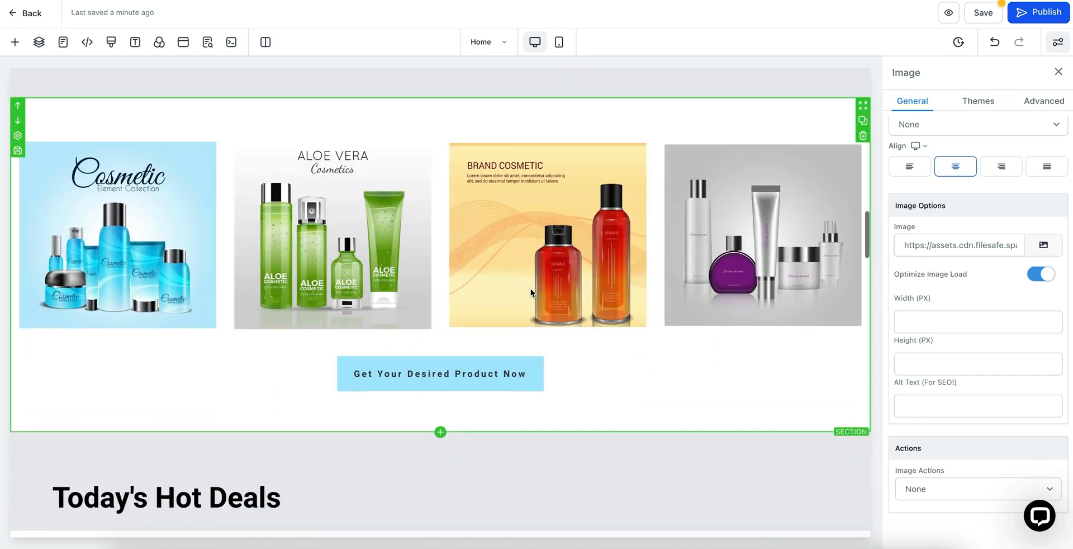
pyautogui.scroll(-5, 532, 224)
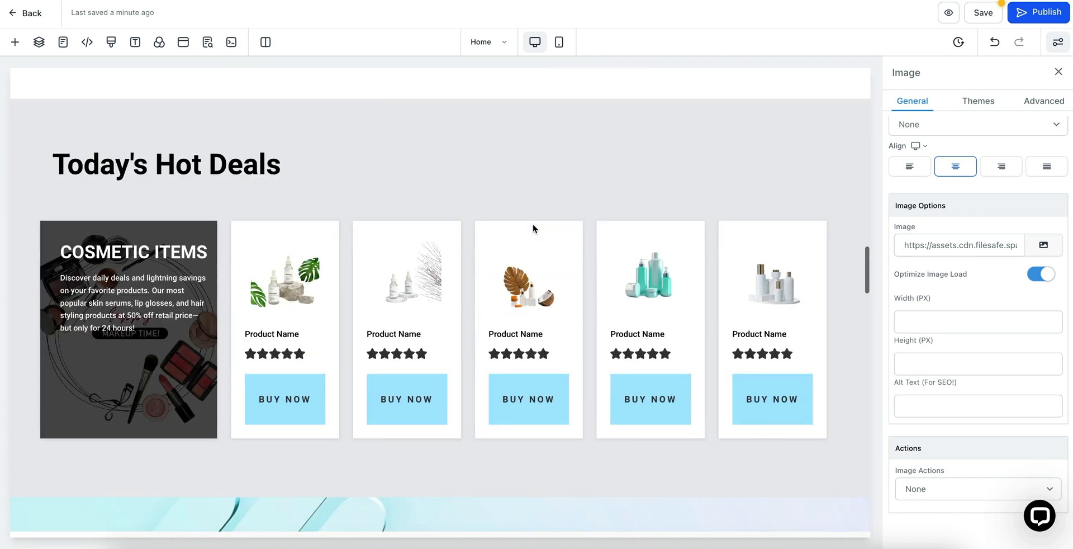
pyautogui.scroll(3, 532, 228)
pyautogui.scroll(-8, 462, 357)
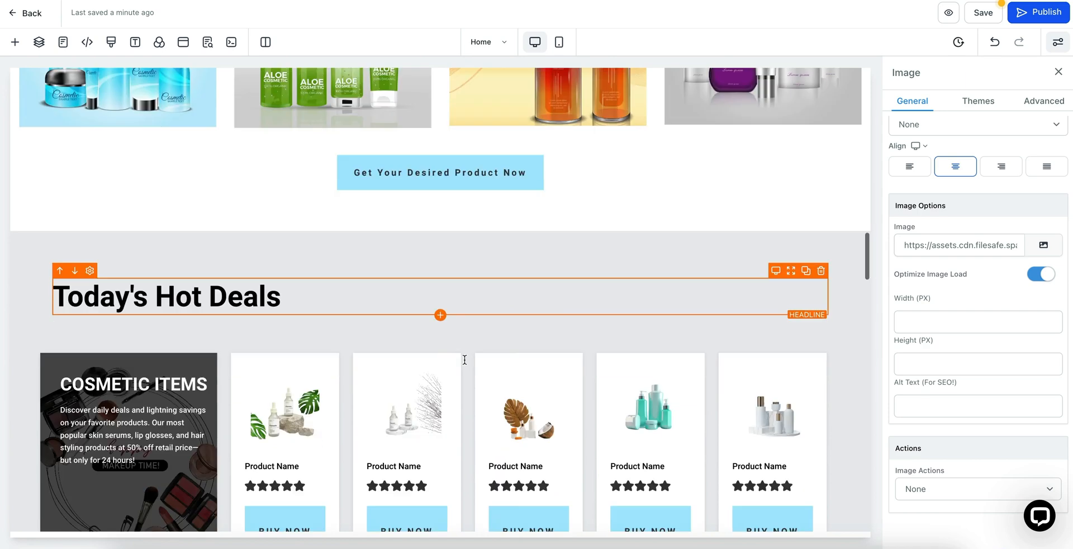
pyautogui.scroll(-3, 465, 359)
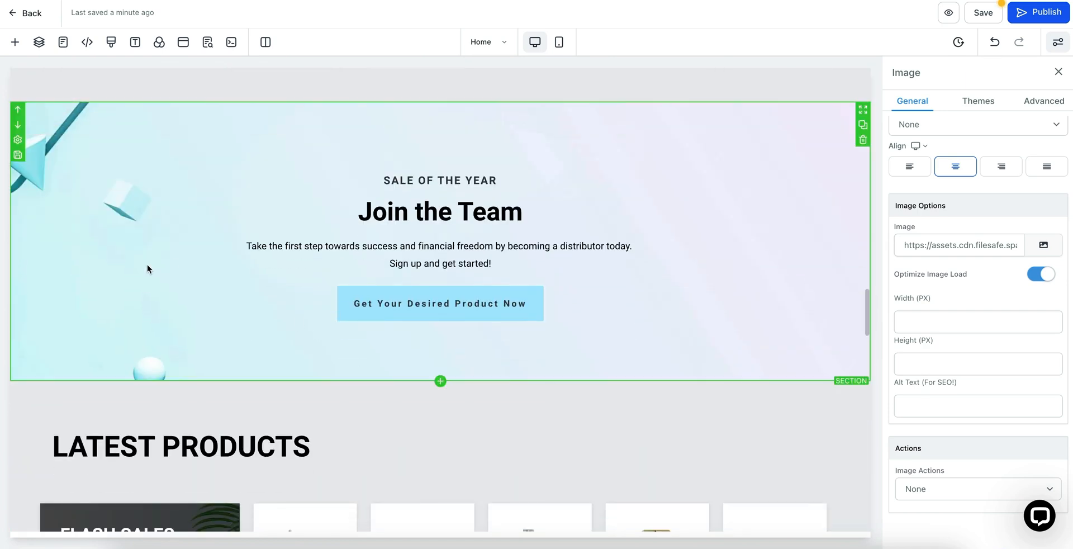
pyautogui.click(150, 265)
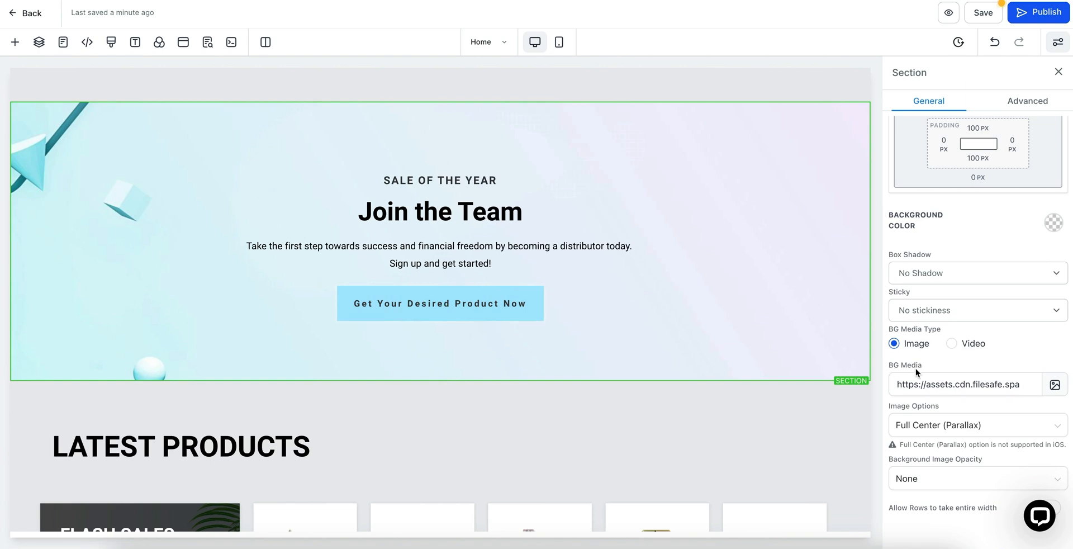
pyautogui.scroll(2, 781, 269)
pyautogui.scroll(-3, 780, 267)
pyautogui.scroll(2, 780, 267)
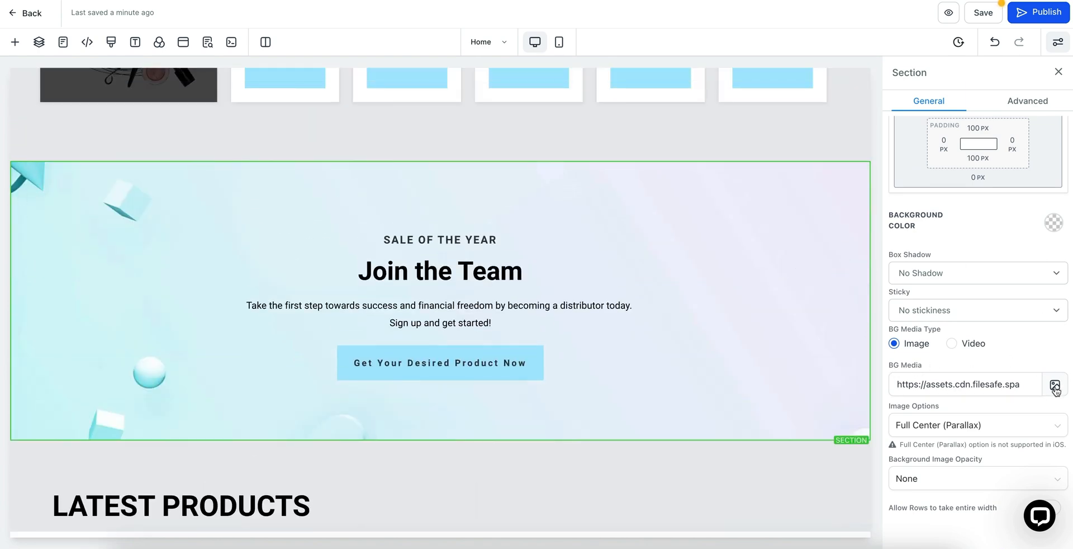
pyautogui.click(1056, 386)
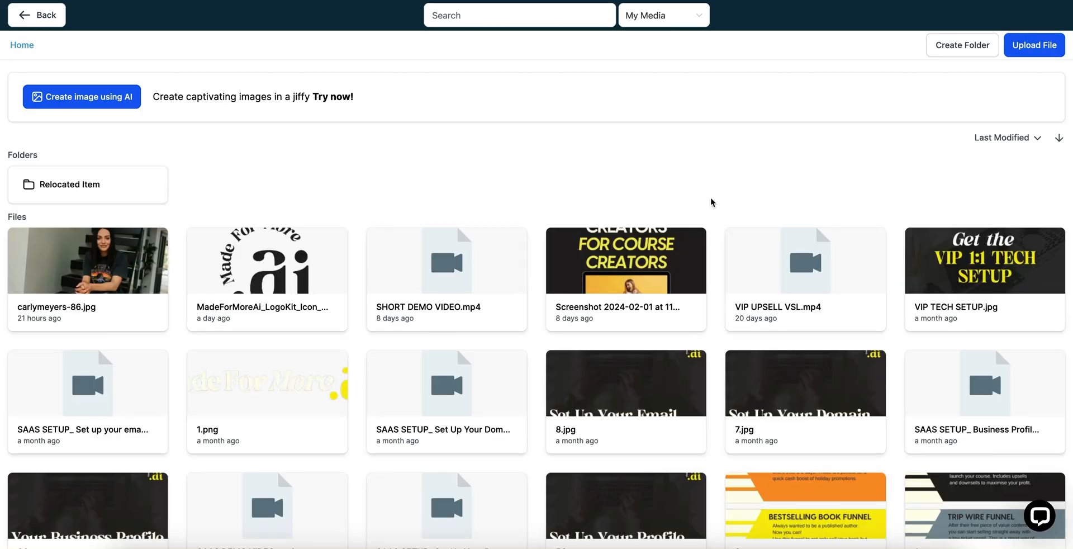
pyautogui.click(120, 265)
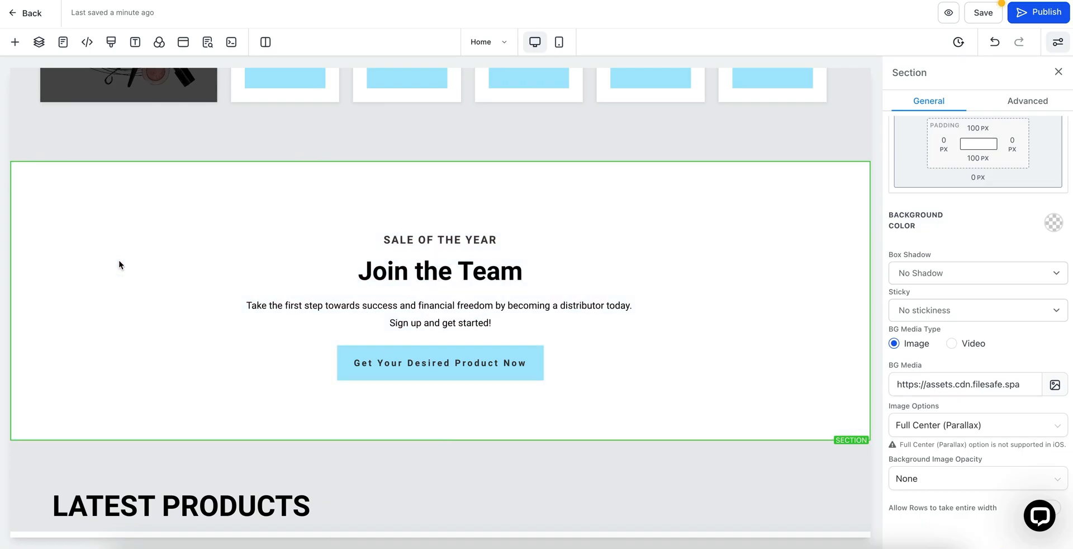
pyautogui.scroll(-3, 648, 363)
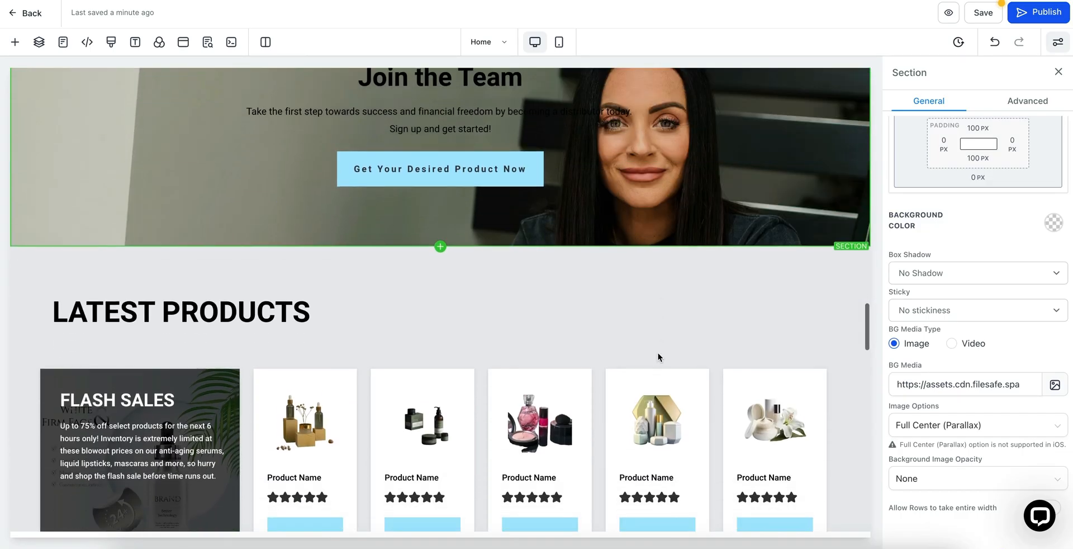
pyautogui.scroll(5, 655, 386)
pyautogui.scroll(-2, 655, 389)
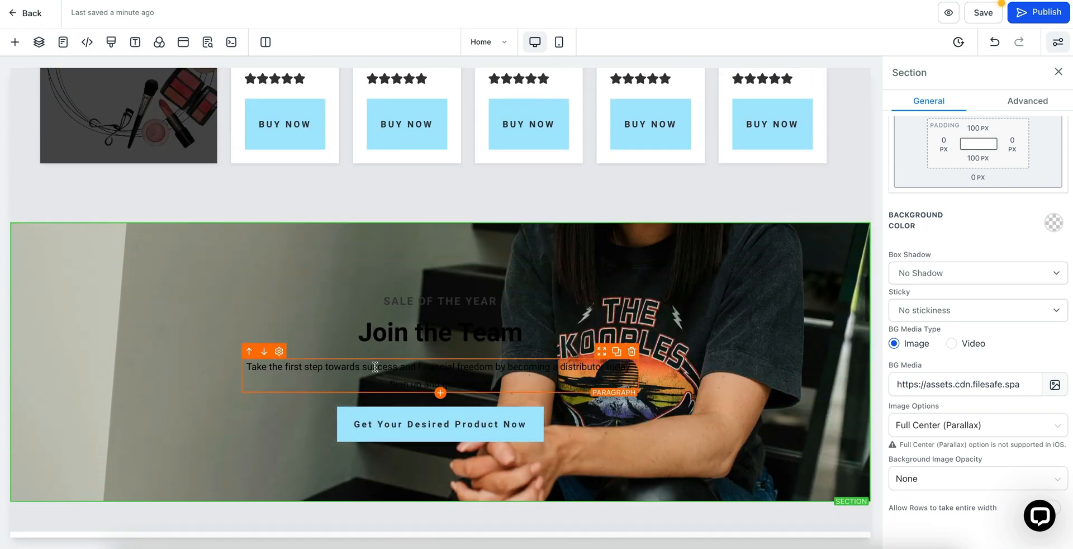
# Open the FAQ element's settings and expand List Item 1, the question about order delivery time.
pyautogui.click(420, 334)
pyautogui.scroll(-10, 454, 350)
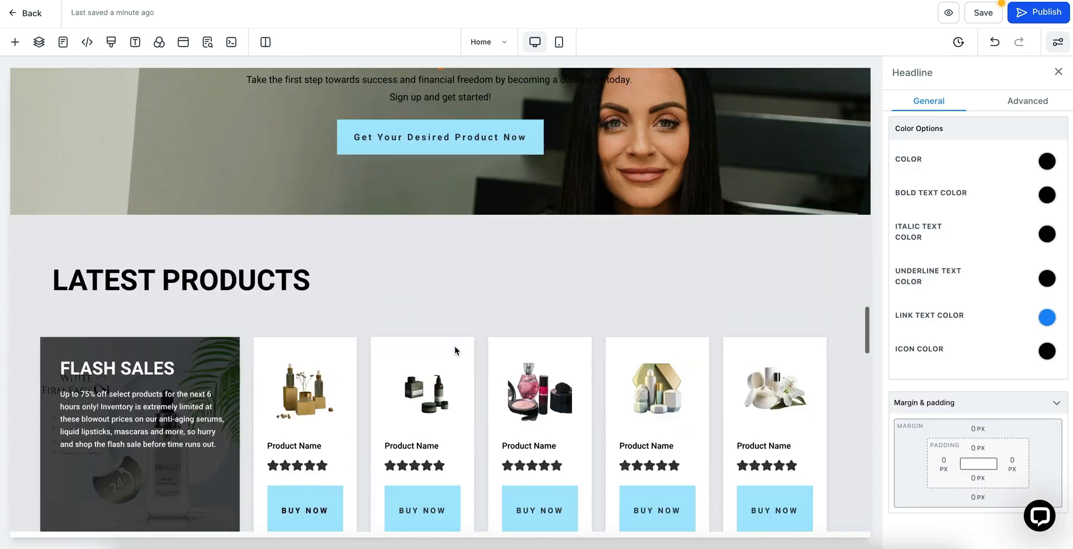
pyautogui.scroll(-10, 455, 350)
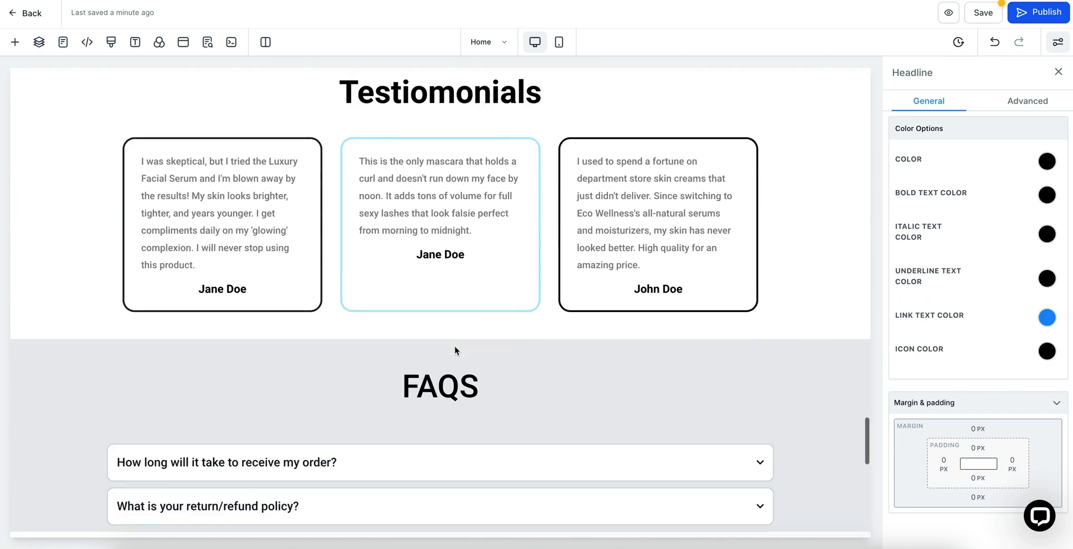
pyautogui.scroll(1, 454, 350)
pyautogui.scroll(-1, 457, 350)
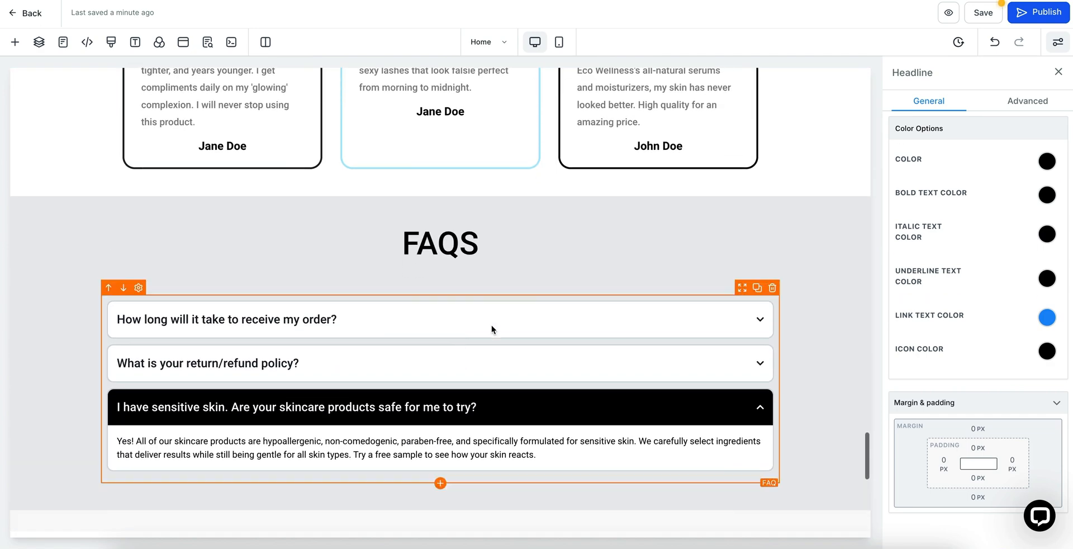
pyautogui.click(342, 320)
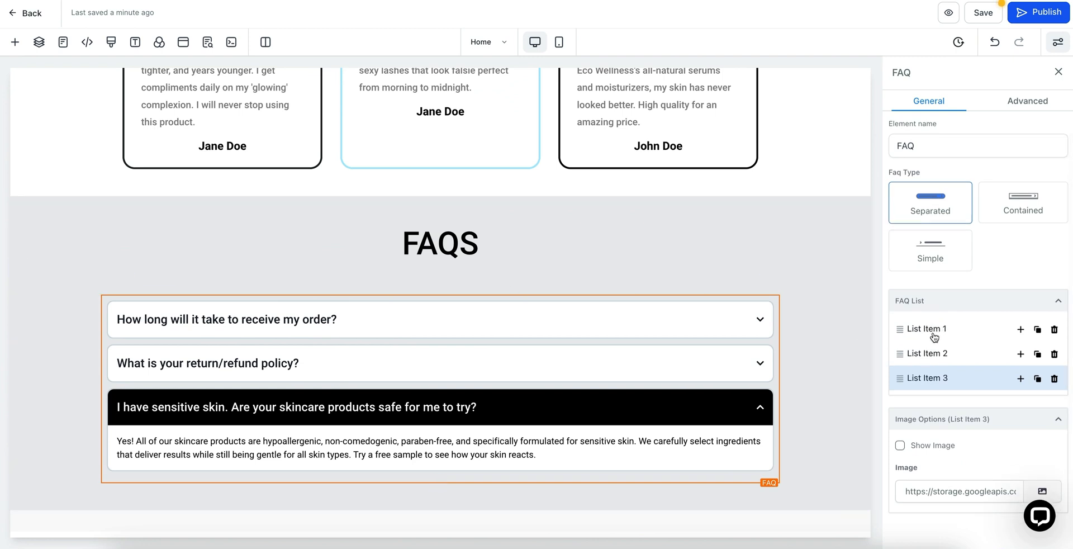
pyautogui.click(932, 330)
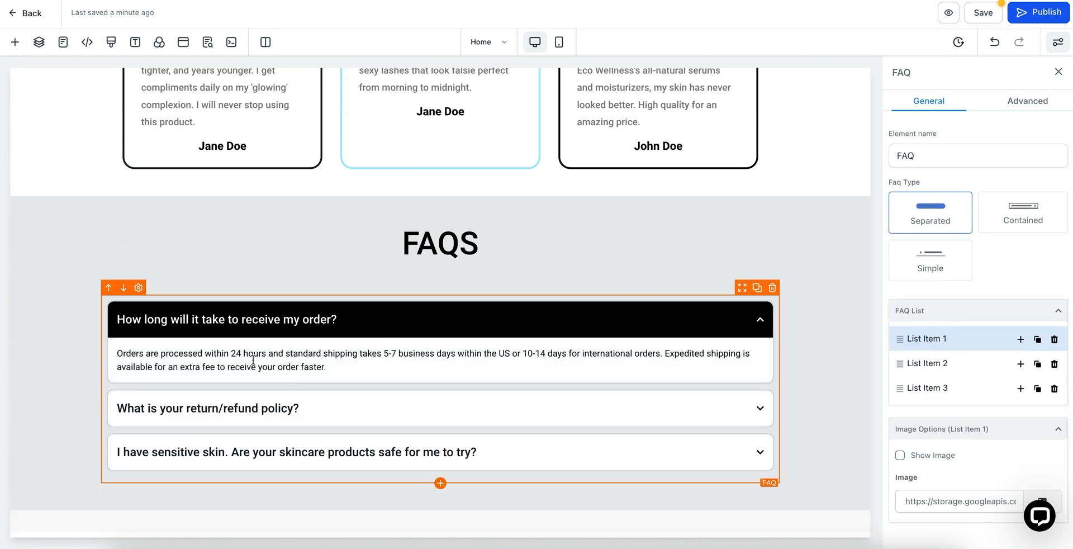
# Trim the first FAQ answer so it ends at "receive your", and delete characters from the end part of its question.
pyautogui.click(326, 368)
pyautogui.press('BackSpace')
pyautogui.press('BackSpace')
pyautogui.press('BackSpace')
pyautogui.press('BackSpace')
pyautogui.press('BackSpace')
pyautogui.press('BackSpace')
pyautogui.press('BackSpace')
pyautogui.press('BackSpace')
pyautogui.press('BackSpace')
pyautogui.press('BackSpace')
pyautogui.press('BackSpace')
pyautogui.press('BackSpace')
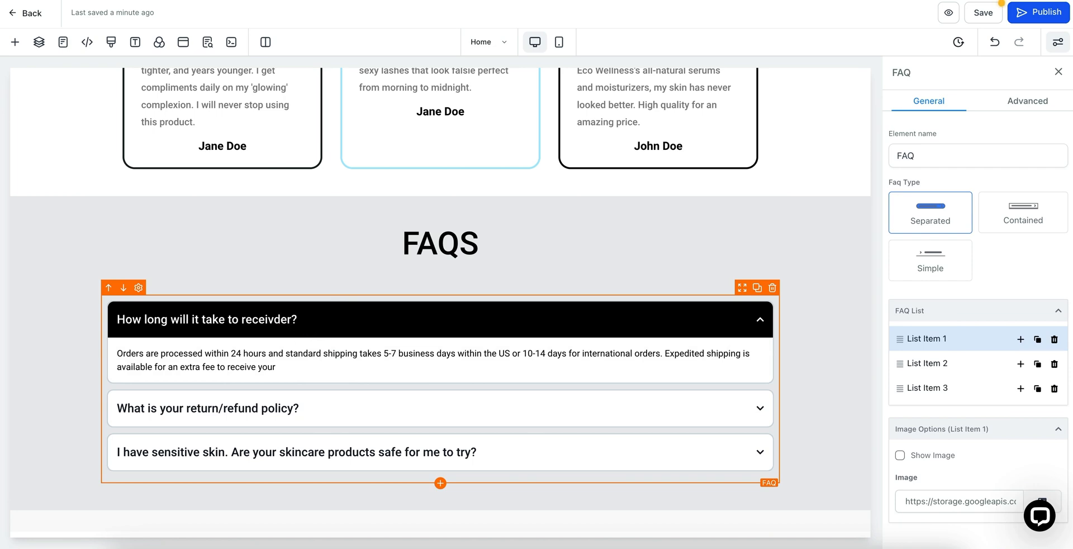
pyautogui.press('BackSpace')
pyautogui.press('BackSpace')
pyautogui.press('BackSpace')
# Examine the Get In Touch section and the footer's logo, social icons and copyright line, and return to the page header.
pyautogui.scroll(-6, 345, 340)
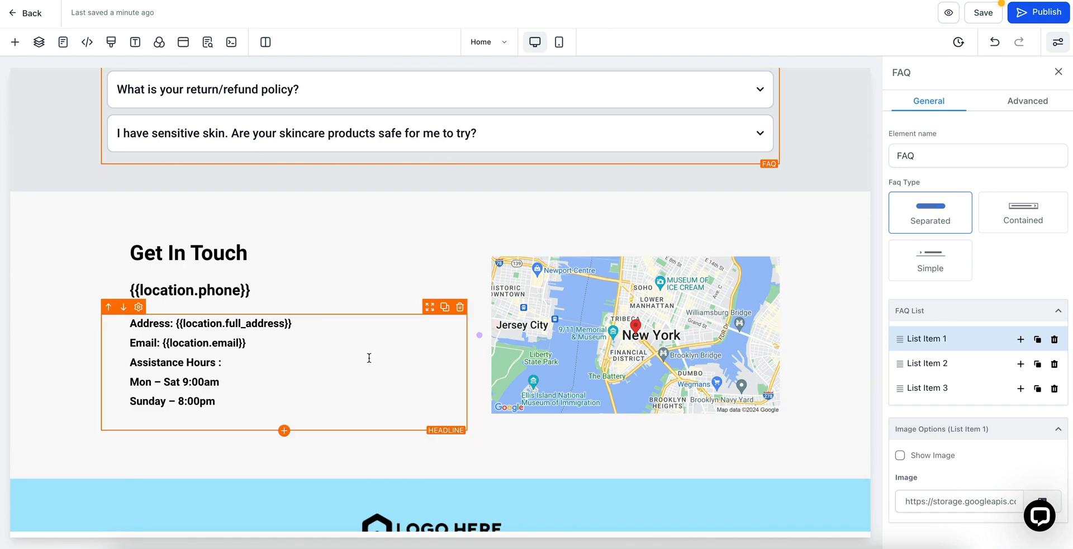
pyautogui.scroll(-3, 316, 340)
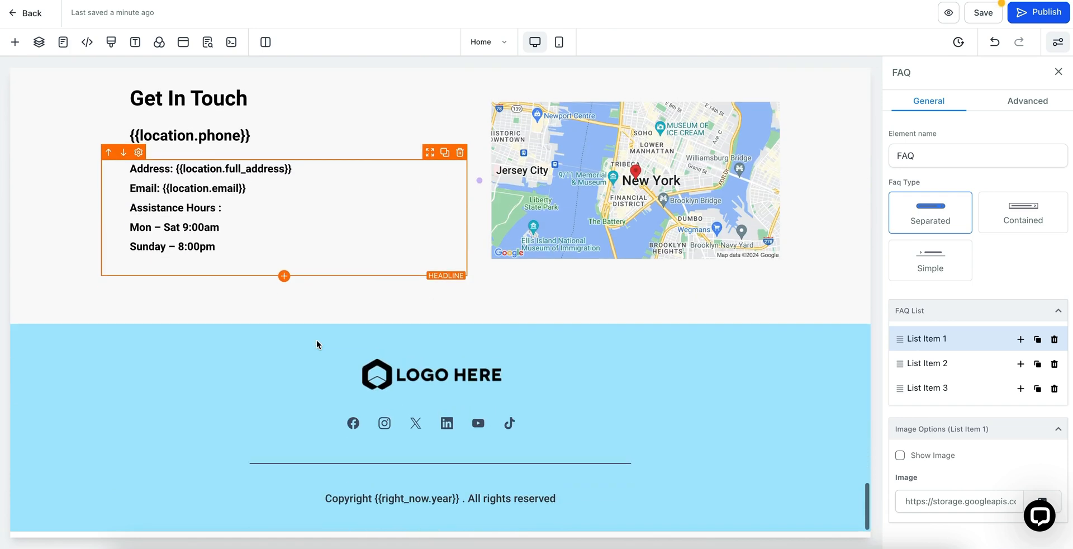
pyautogui.scroll(-1, 316, 340)
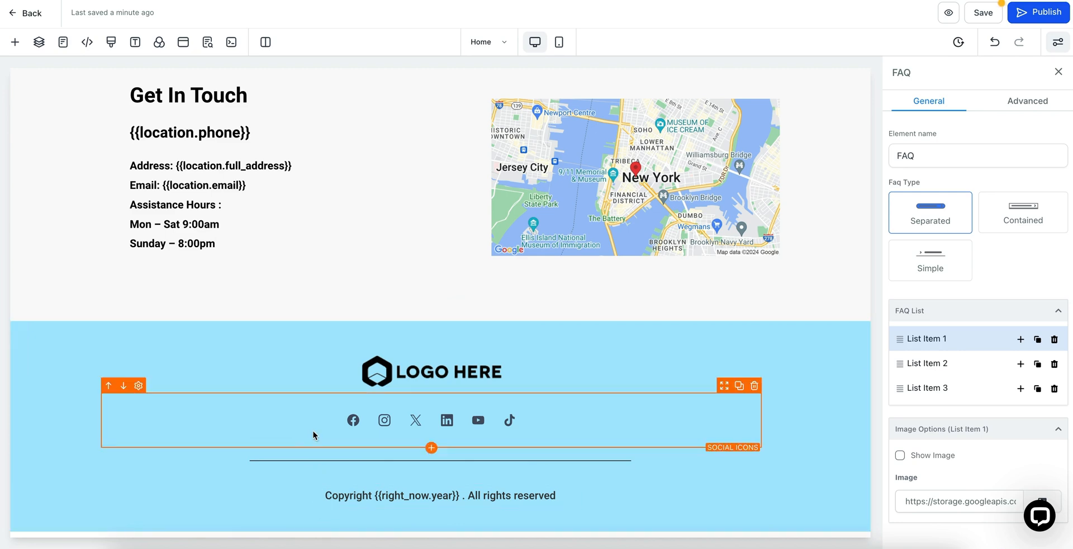
pyautogui.scroll(5, 411, 158)
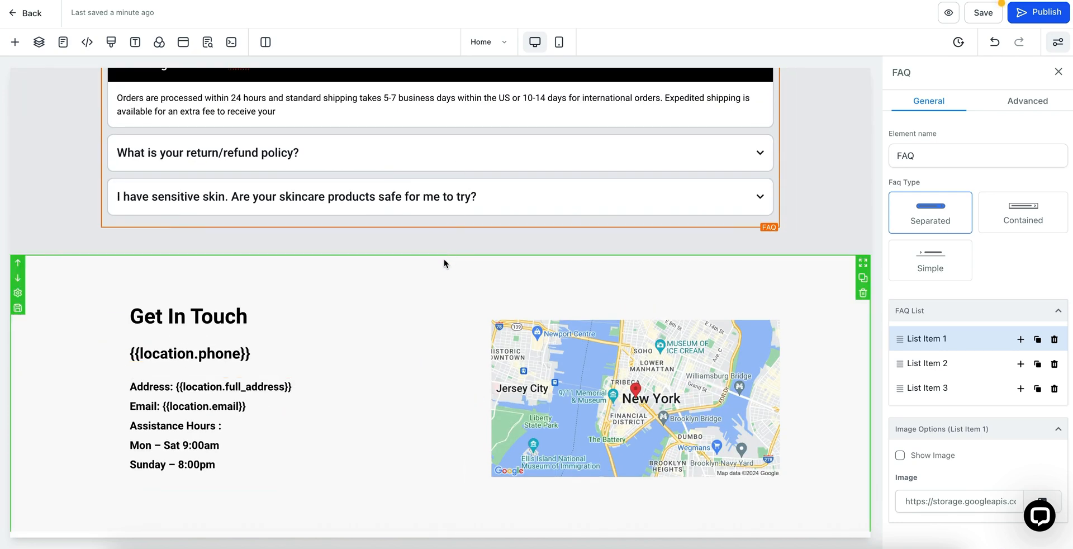
pyautogui.scroll(12, 443, 260)
pyautogui.scroll(10, 441, 266)
pyautogui.scroll(2, 441, 271)
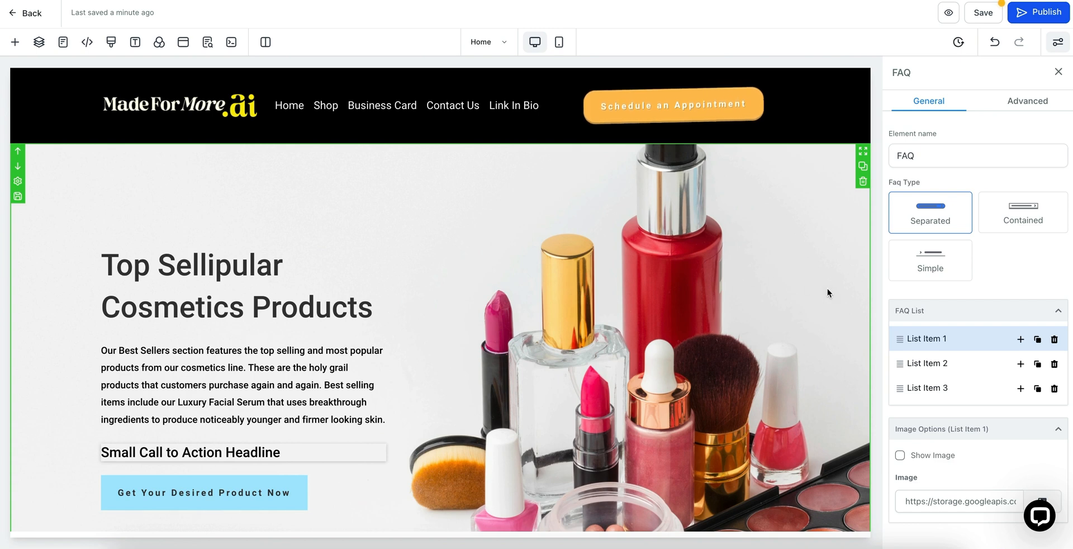
# Add a Wide section between the hero section and the BEST DEALS OF THE DAY section.
pyautogui.scroll(-2, 827, 291)
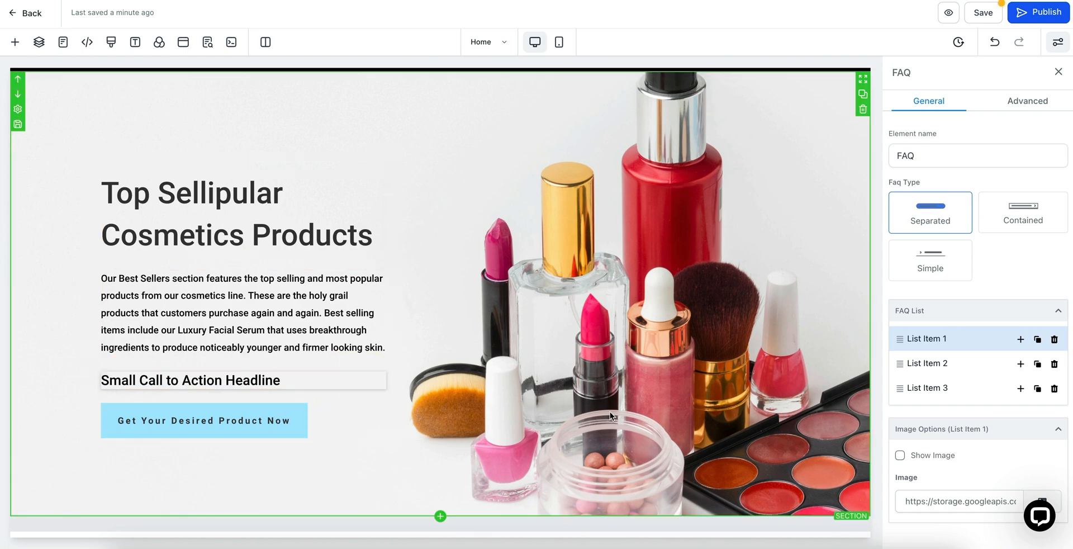
pyautogui.scroll(-5, 609, 412)
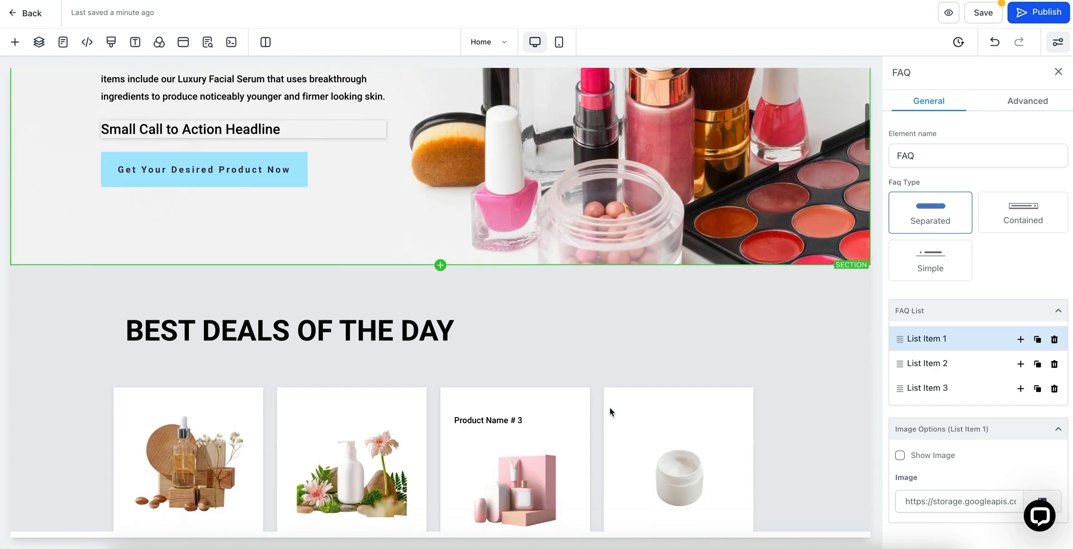
pyautogui.scroll(-5, 610, 412)
pyautogui.scroll(3, 610, 411)
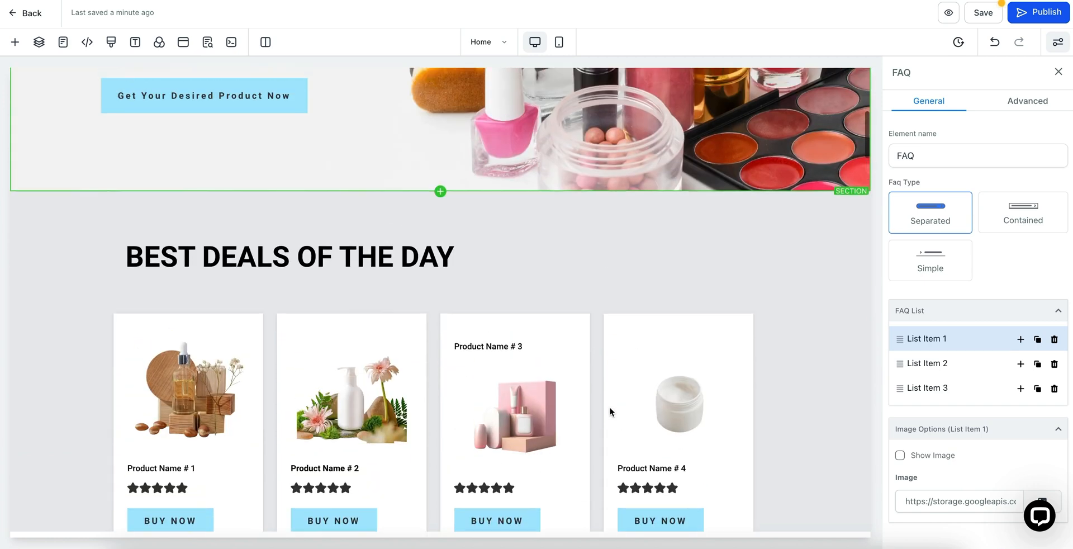
pyautogui.click(440, 191)
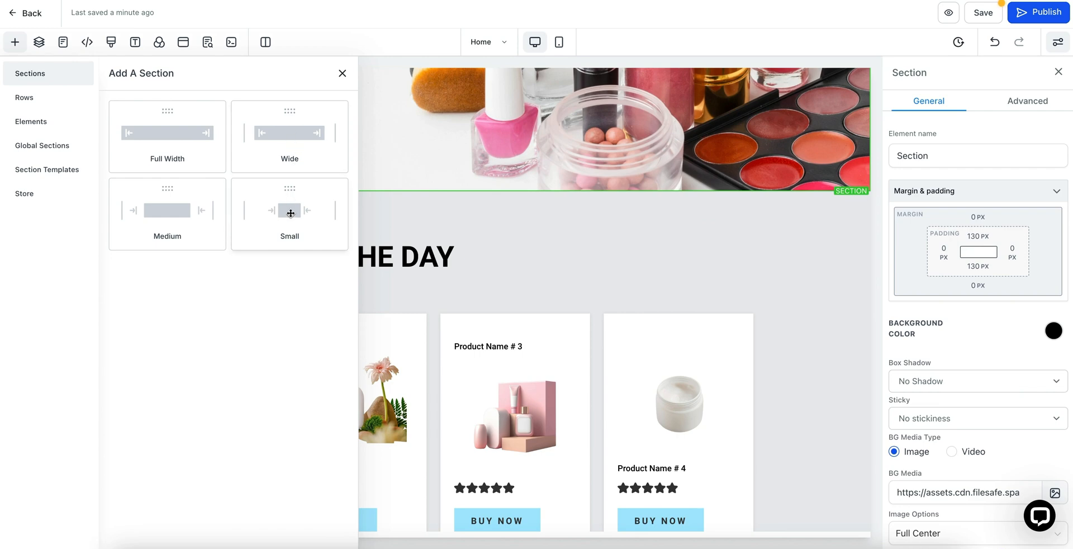
pyautogui.click(284, 144)
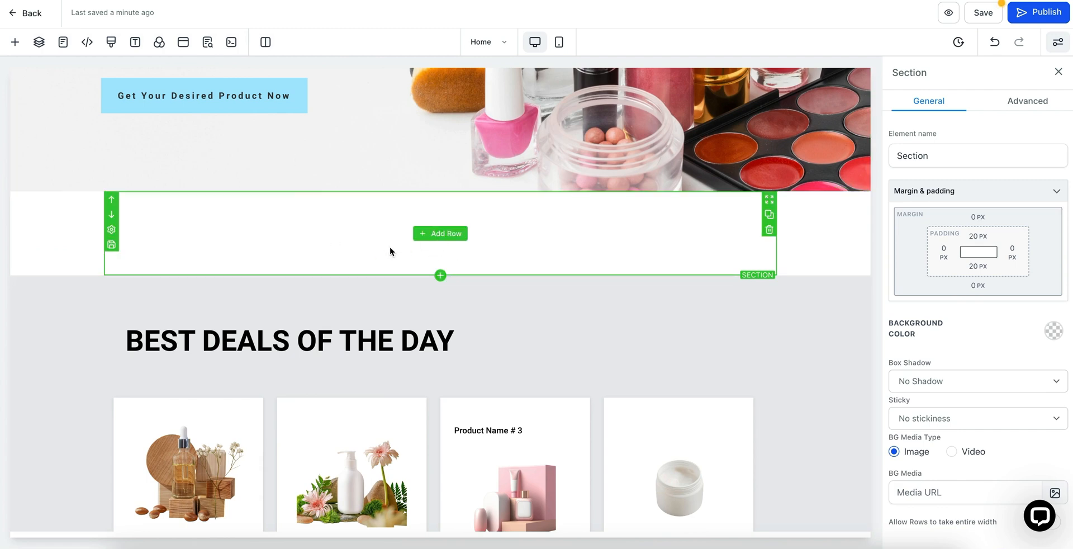
pyautogui.scroll(-2, 491, 355)
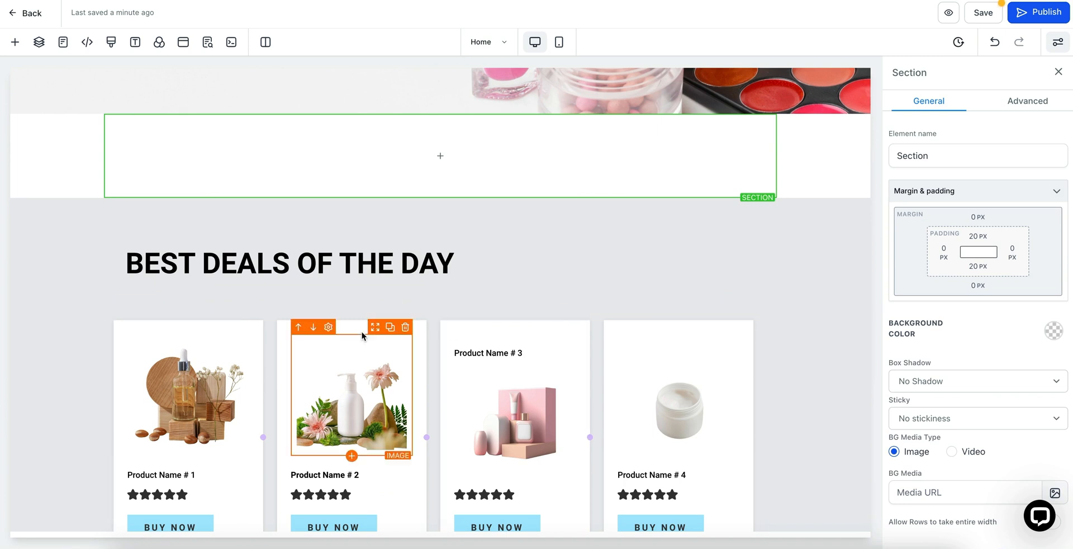
# Add a 2 Column row to the new empty section between the hero and BEST DEALS OF THE DAY.
pyautogui.scroll(2, 632, 287)
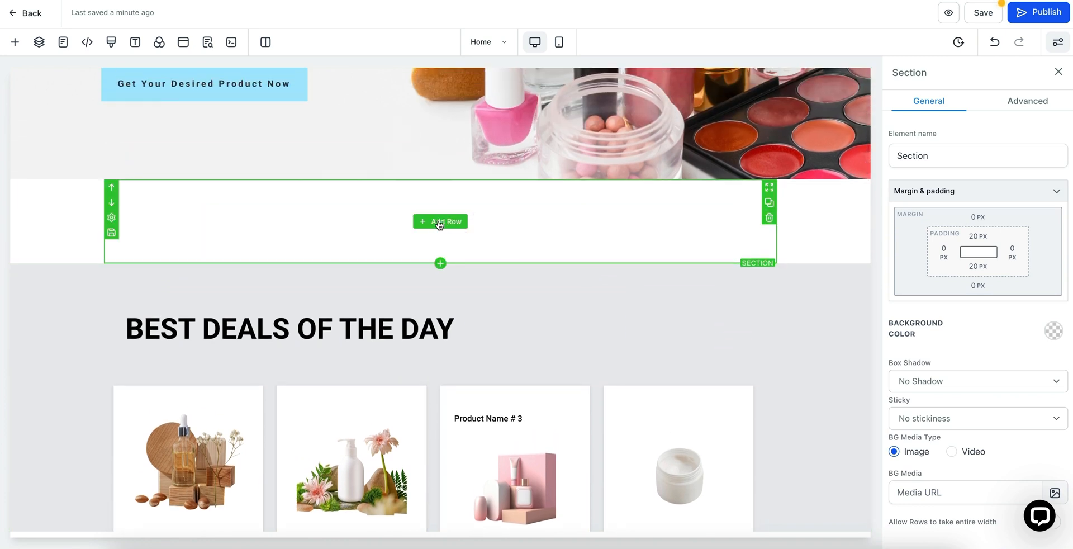
pyautogui.click(438, 222)
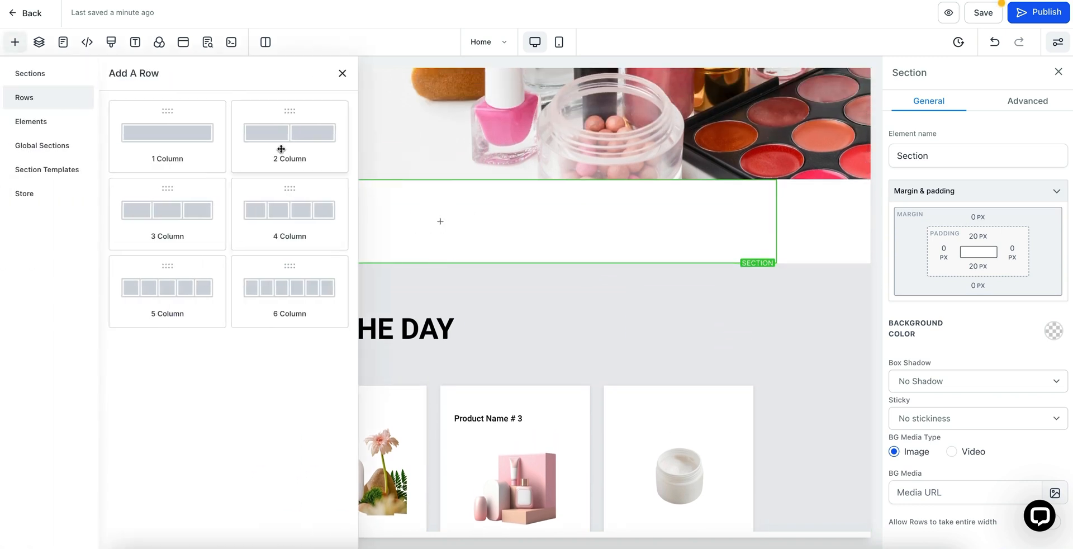
pyautogui.click(300, 139)
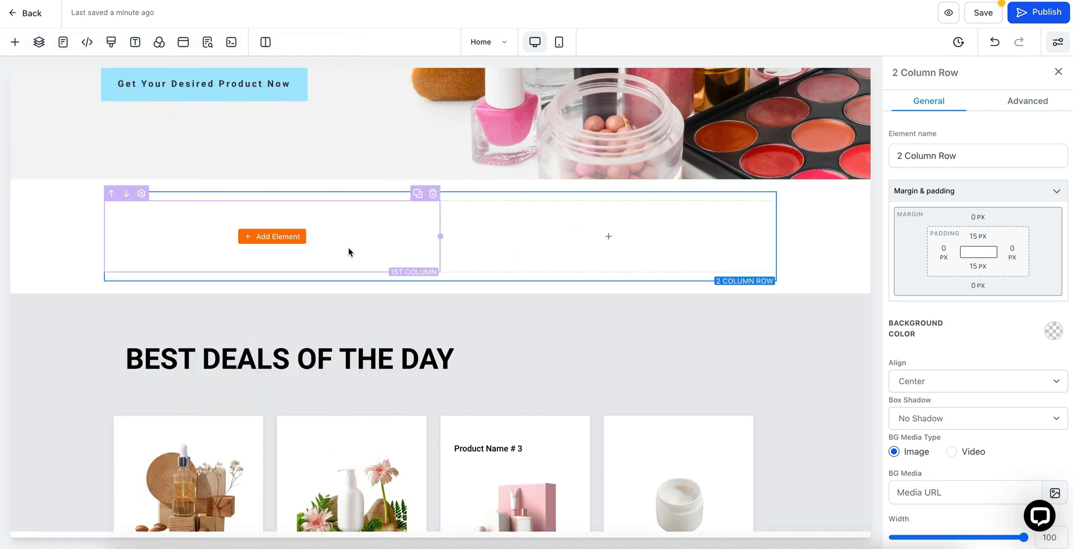
# Add a Form element to the row's first column and assign it the Lead Magnet: Free Guide form.
pyautogui.click(272, 232)
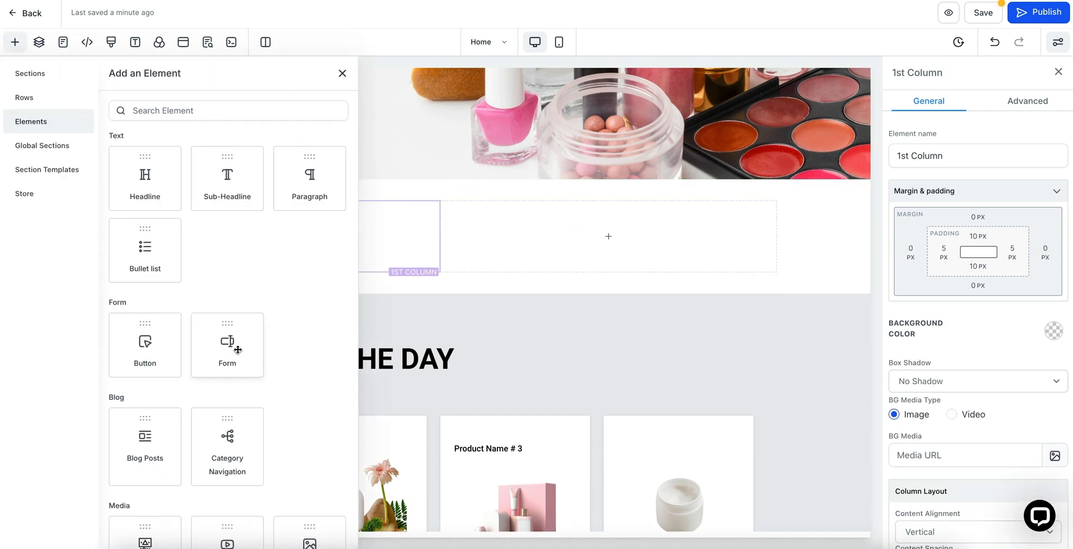
pyautogui.scroll(-3, 238, 334)
pyautogui.scroll(-1, 238, 334)
pyautogui.click(224, 155)
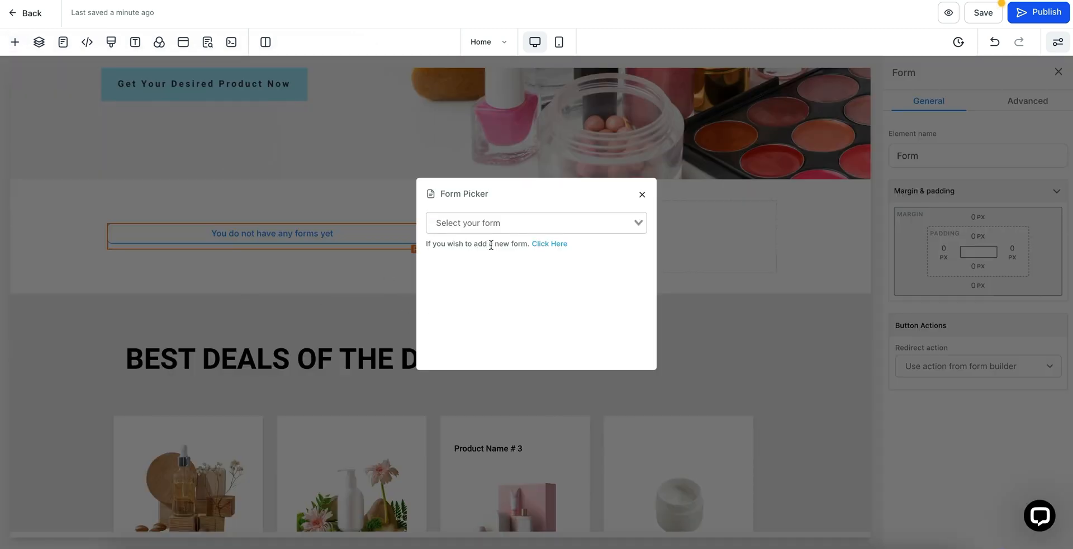
pyautogui.click(504, 223)
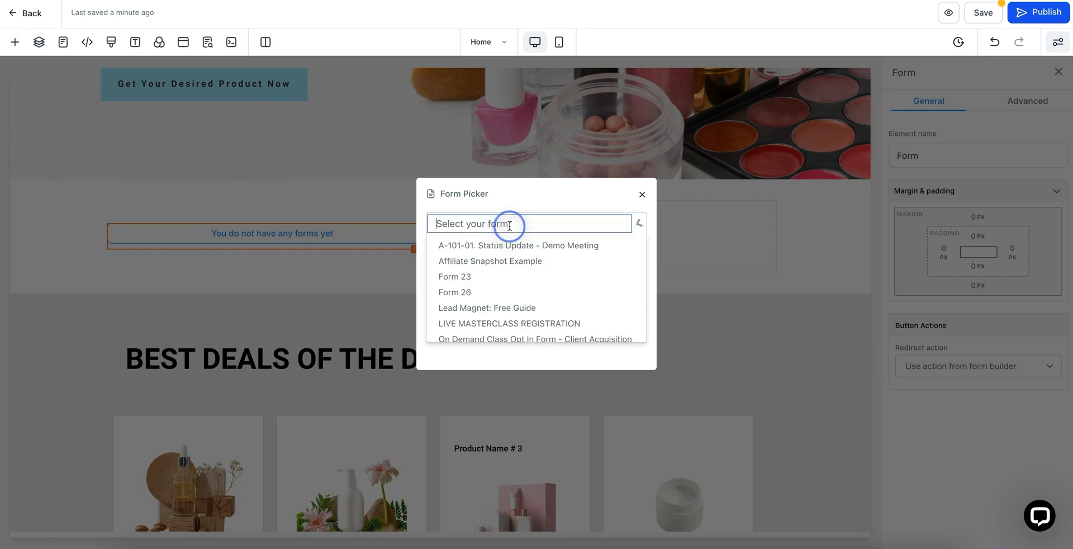
pyautogui.scroll(-3, 498, 263)
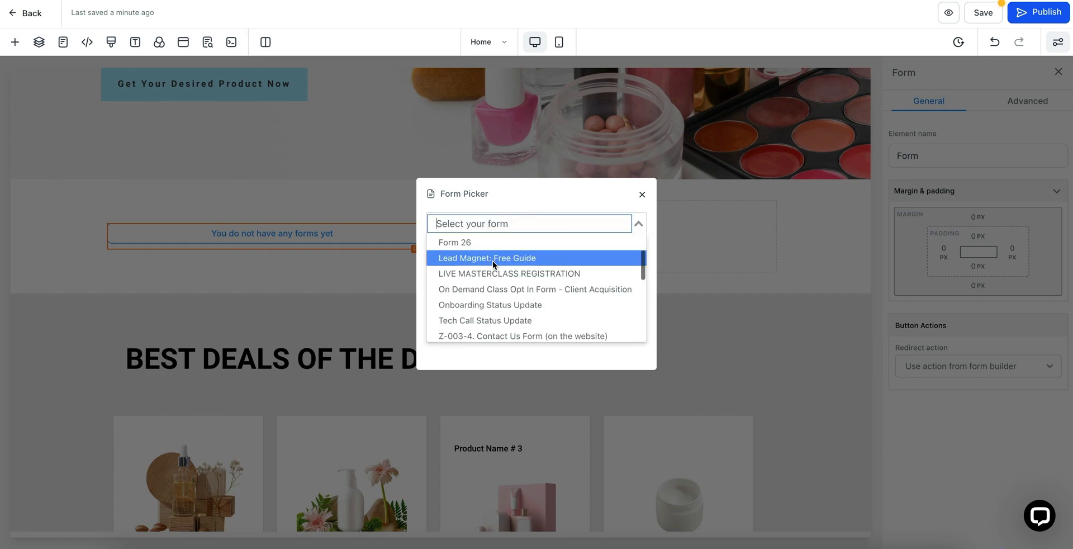
pyautogui.click(491, 260)
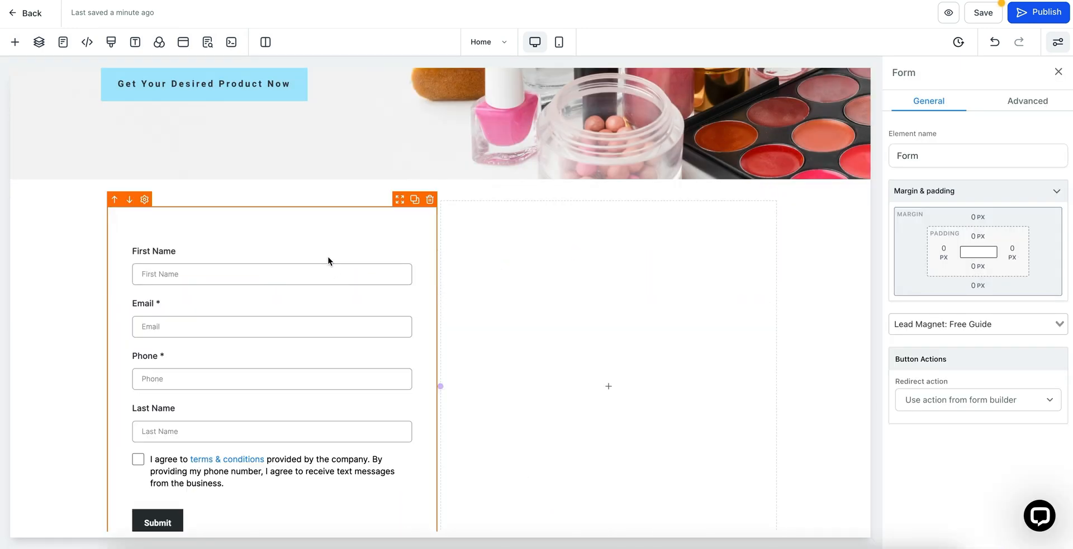
# Add a Video element to the row's second column and set its video type to Hosted Video.
pyautogui.scroll(1, 326, 300)
pyautogui.scroll(-2, 326, 300)
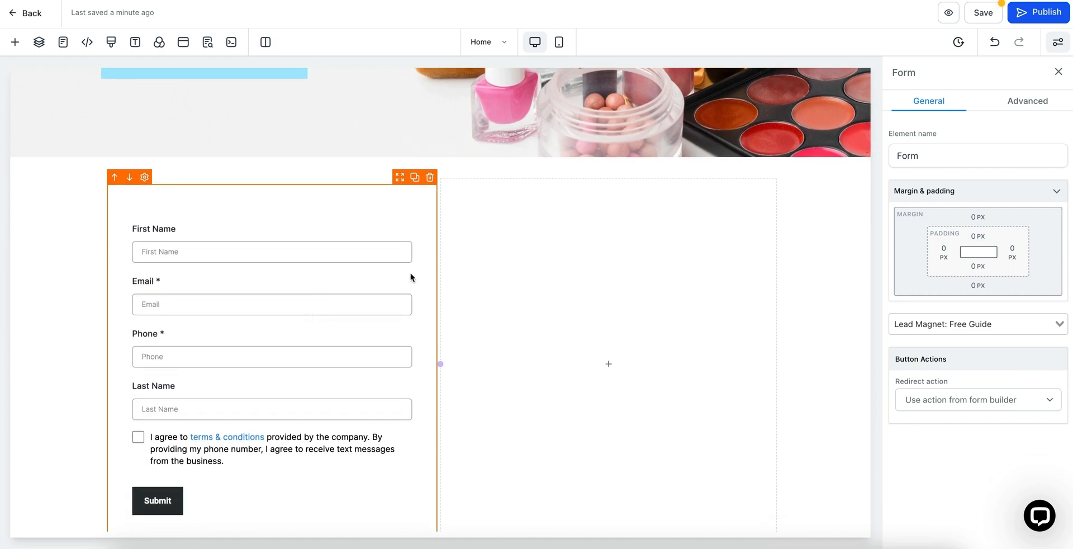
pyautogui.click(600, 364)
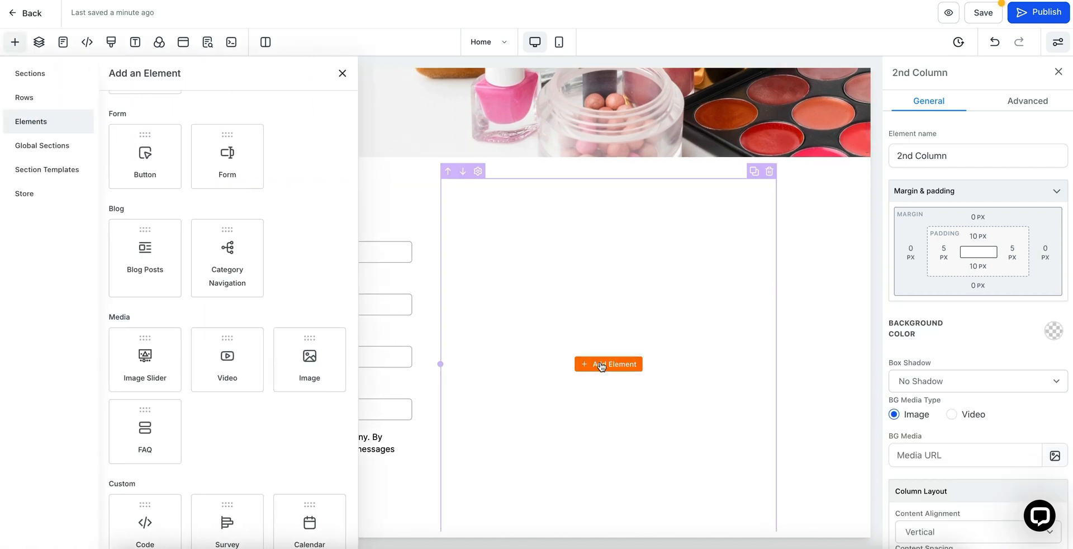
pyautogui.click(227, 355)
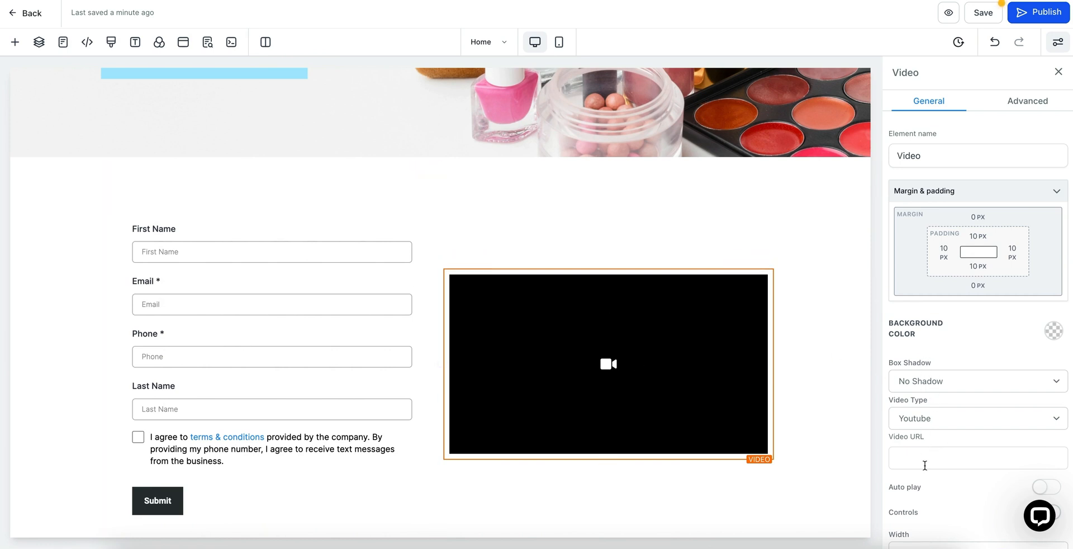
pyautogui.click(934, 418)
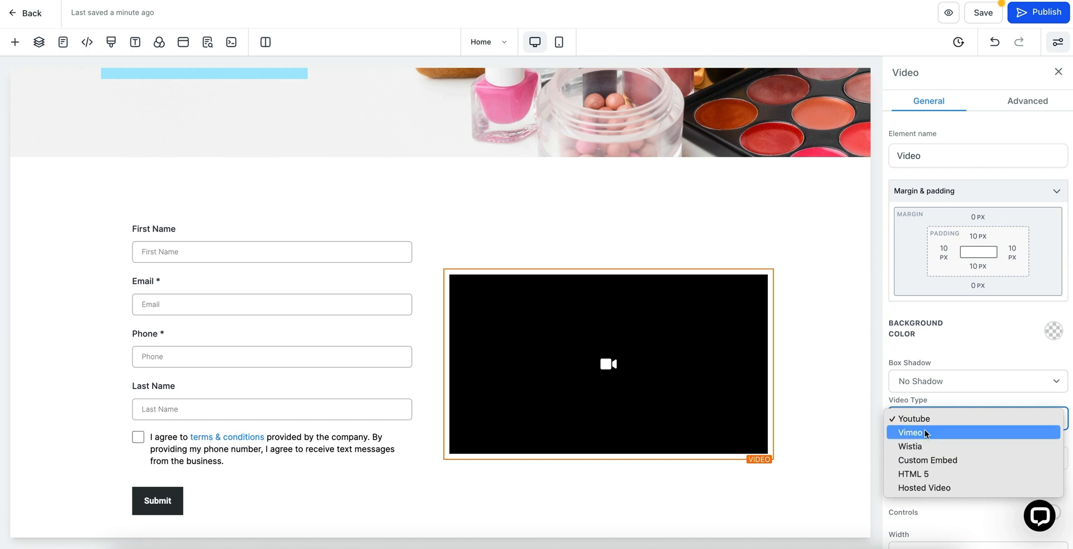
pyautogui.click(922, 487)
# Examine the media library's video files available for the hosted video and return to the page editor.
pyautogui.scroll(-2, 922, 487)
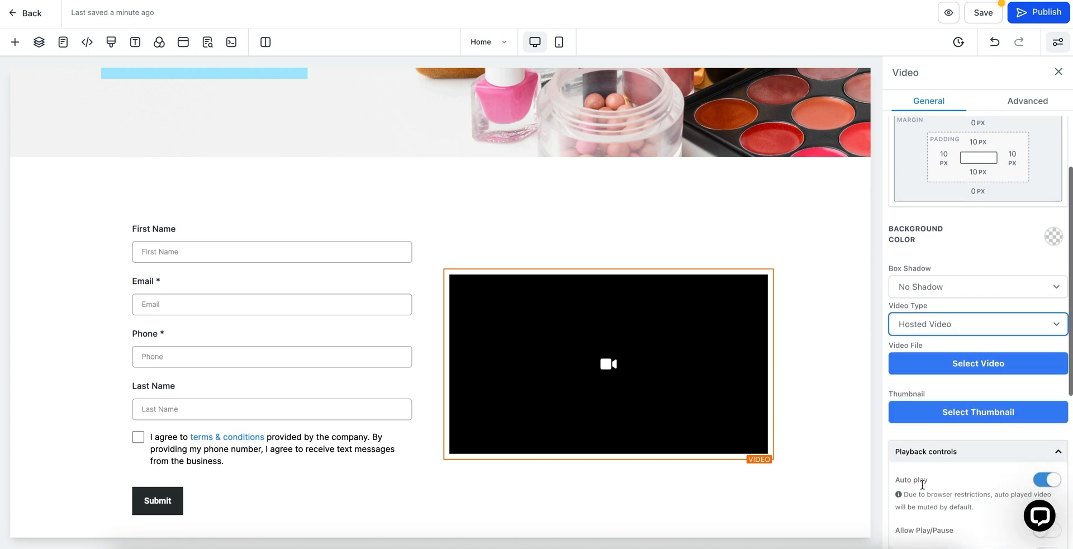
pyautogui.click(962, 364)
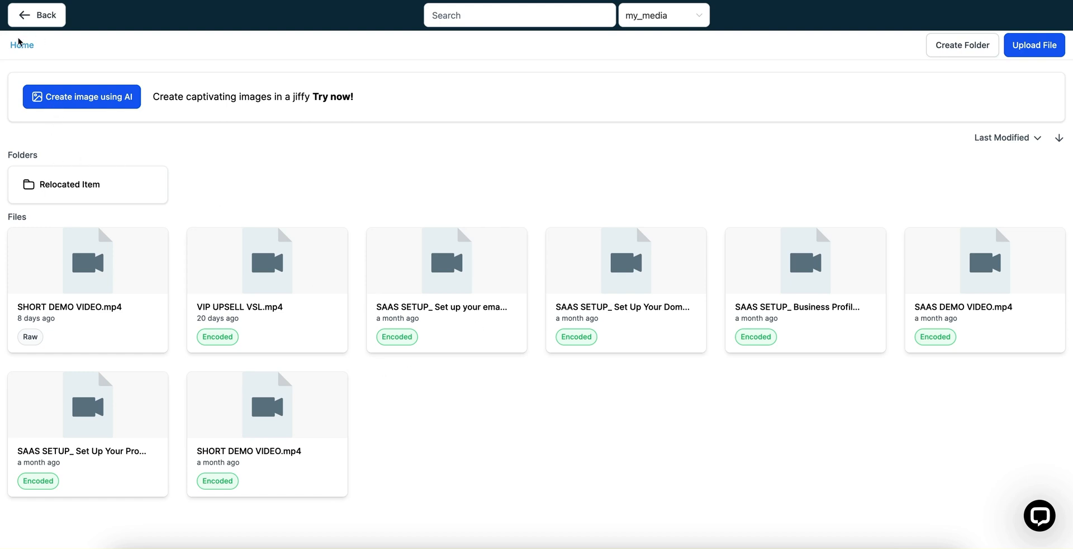
pyautogui.click(29, 20)
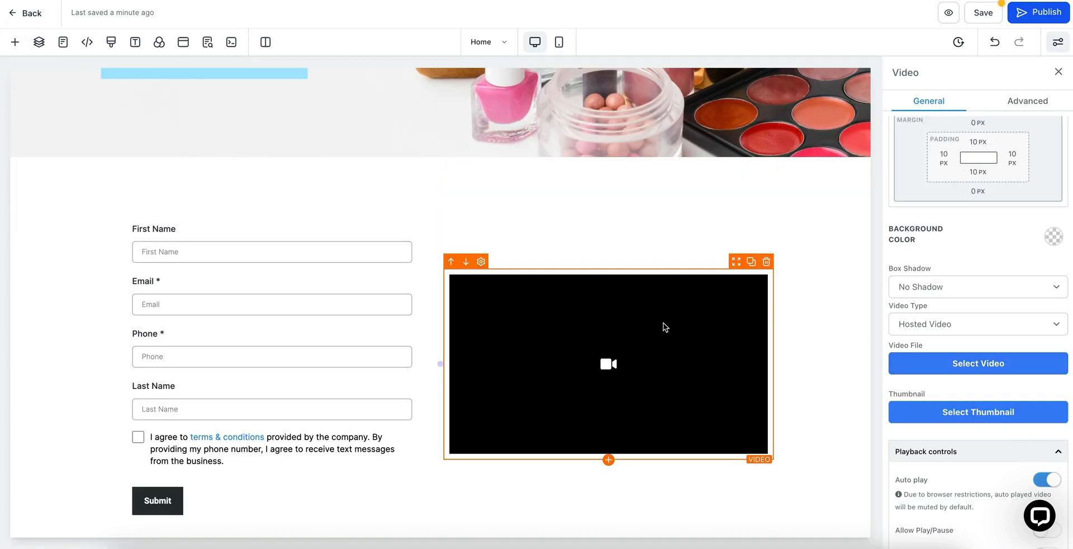
# Set the video's thumbnail to the media library photo of the woman seated on stairs and turn off Auto play.
pyautogui.click(976, 419)
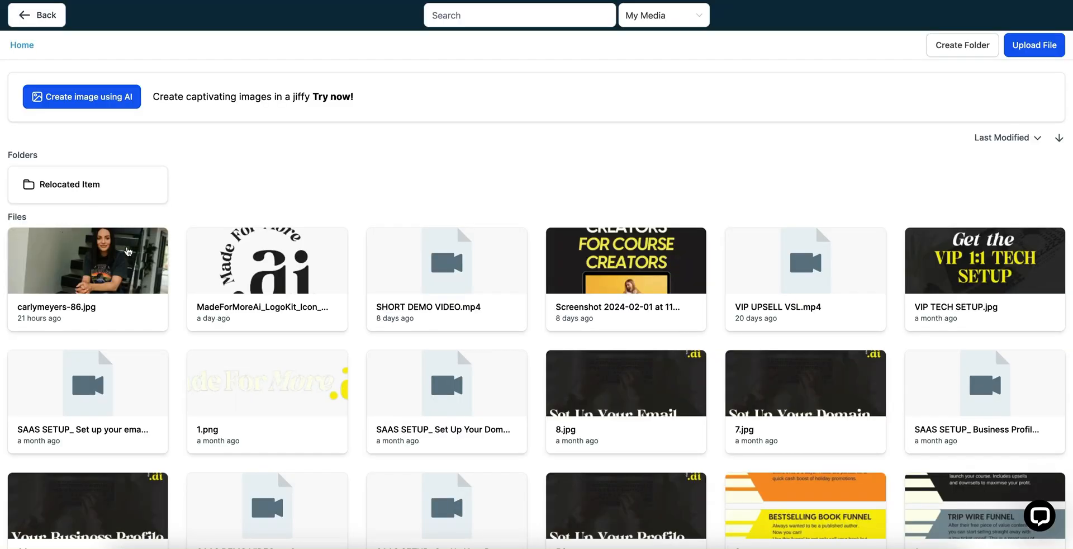
pyautogui.click(126, 245)
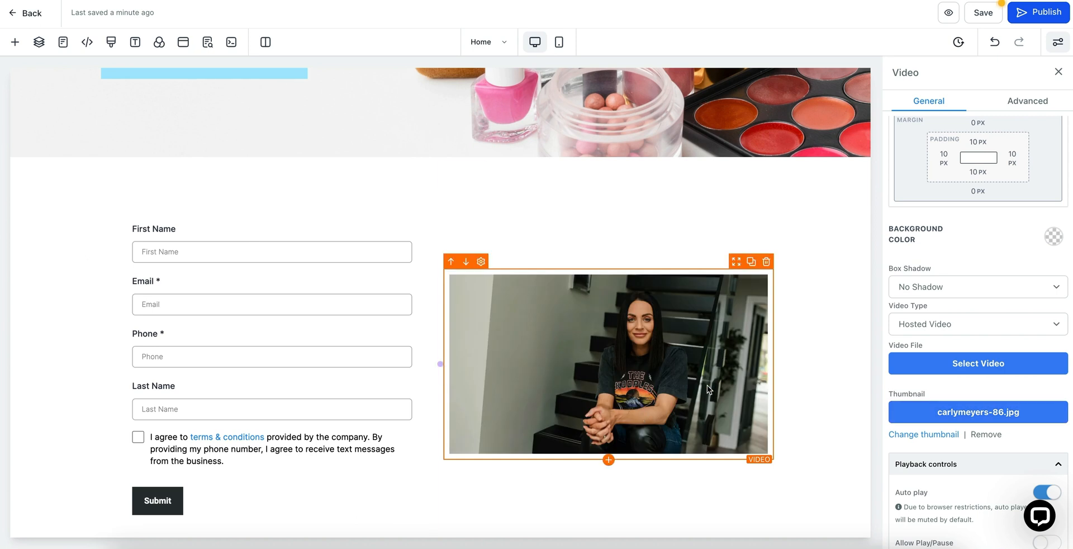
pyautogui.scroll(-3, 843, 361)
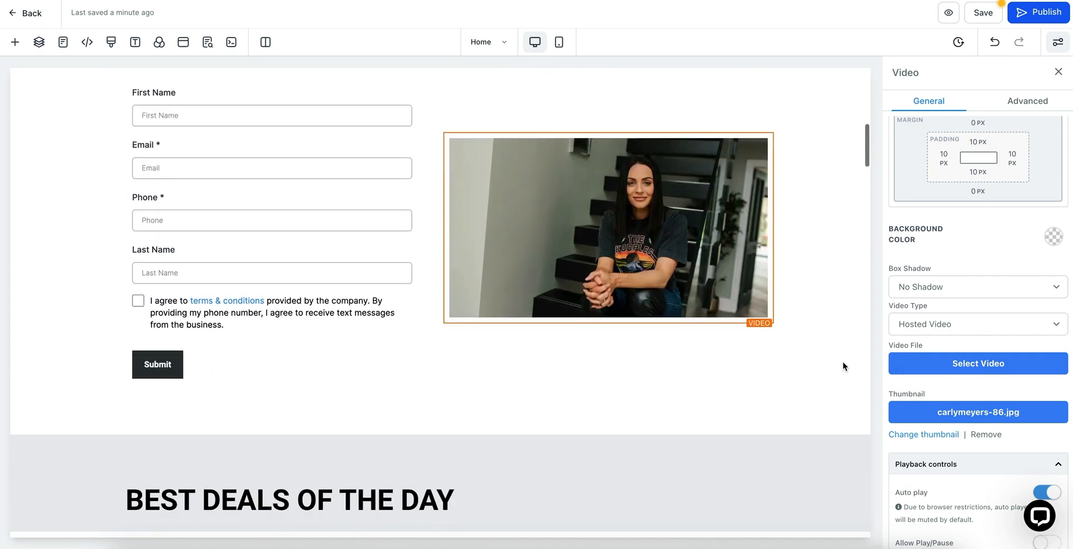
pyautogui.scroll(-2, 945, 467)
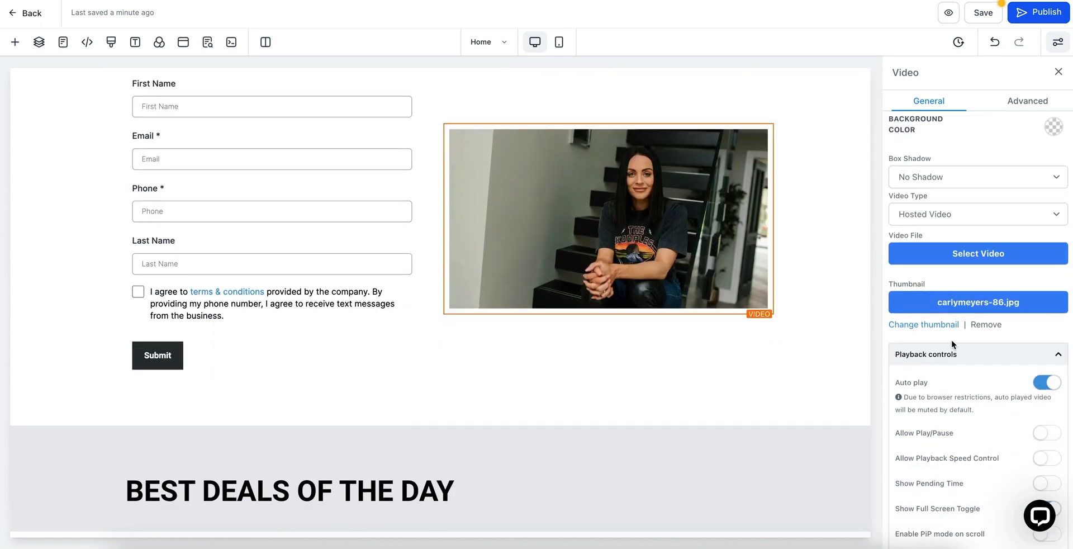
pyautogui.scroll(-3, 953, 402)
pyautogui.scroll(2, 988, 299)
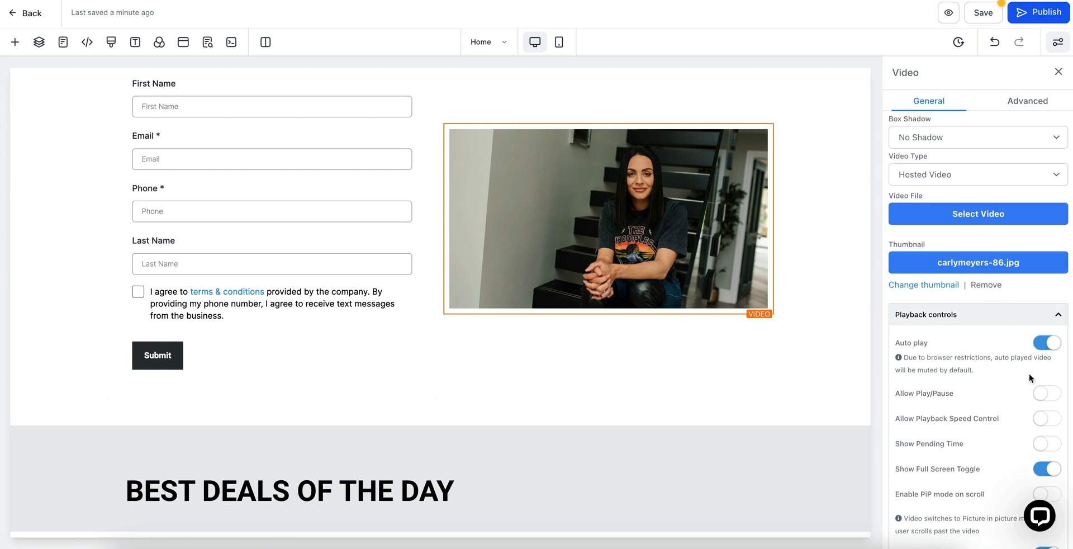
pyautogui.click(1040, 344)
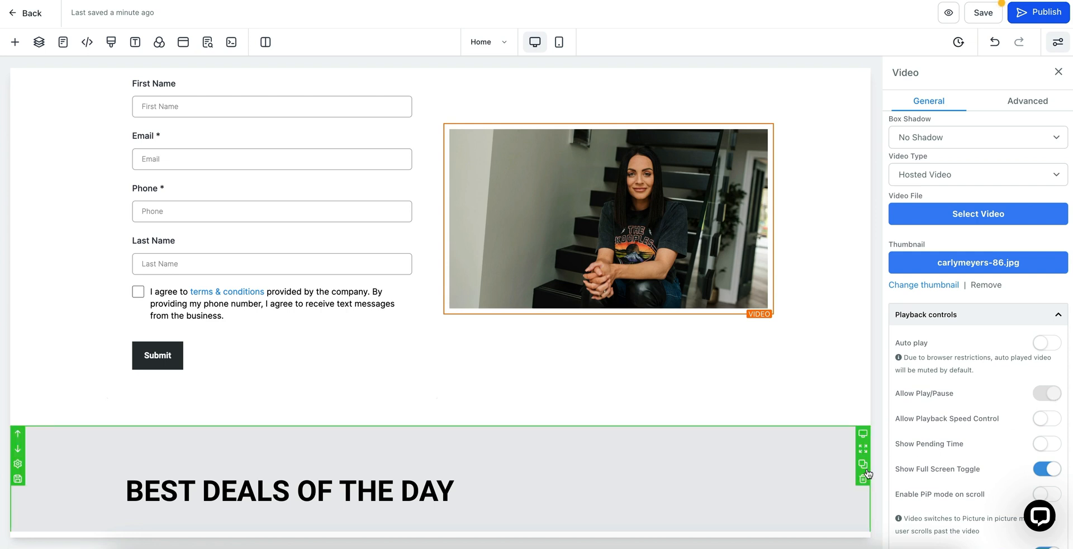
# Enable Generate leads from video, showing the Lead Magnet: Free Guide form after 30 seconds.
pyautogui.scroll(-3, 967, 445)
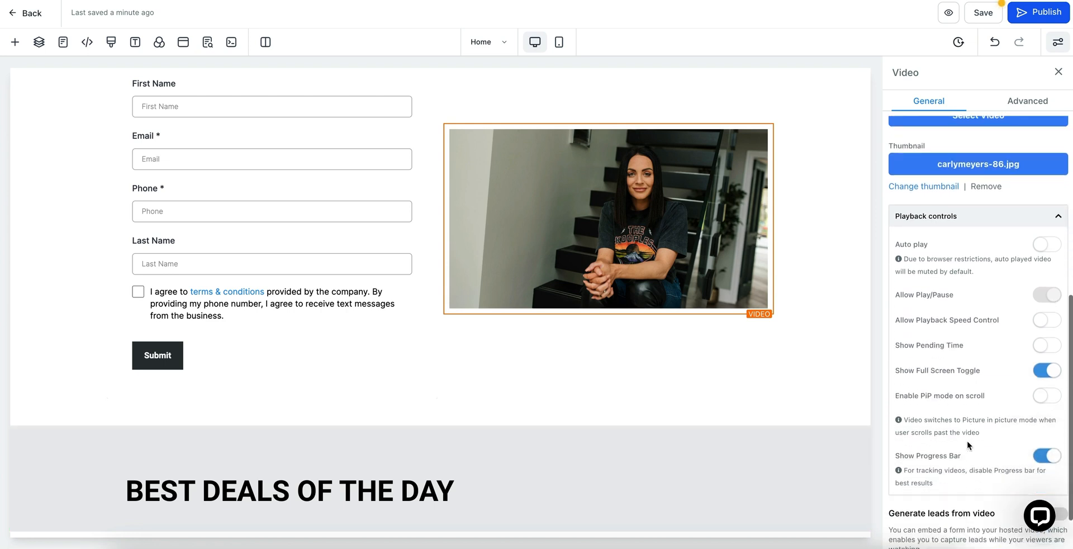
pyautogui.scroll(7, 967, 445)
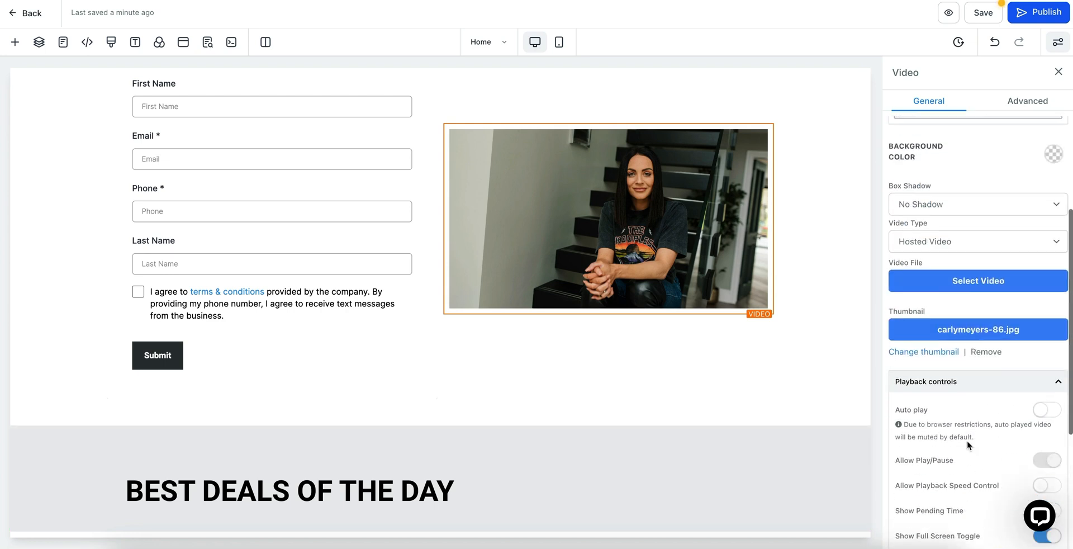
pyautogui.scroll(-6, 968, 444)
pyautogui.scroll(-1, 967, 445)
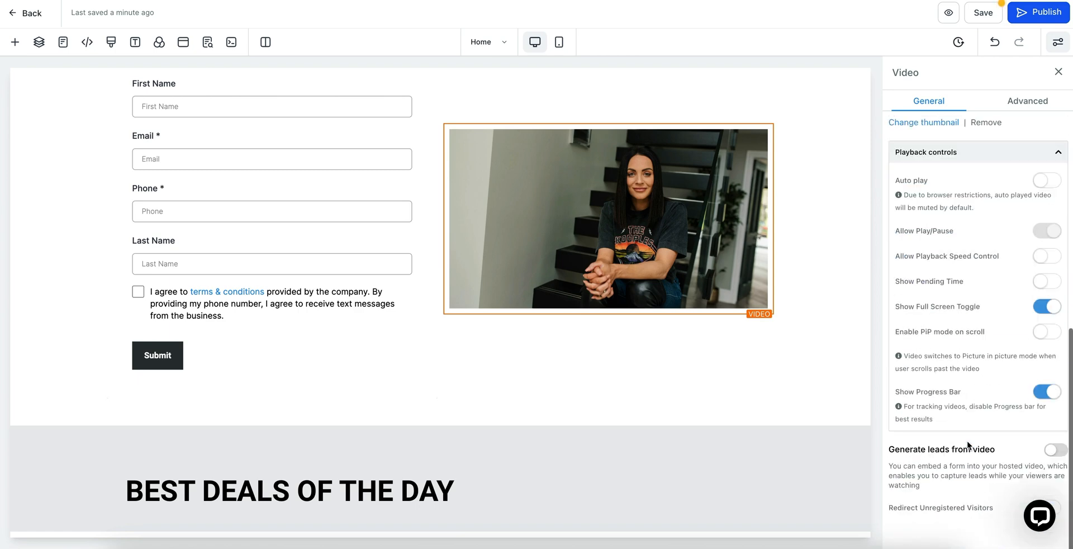
pyautogui.click(1062, 451)
pyautogui.scroll(-1, 941, 454)
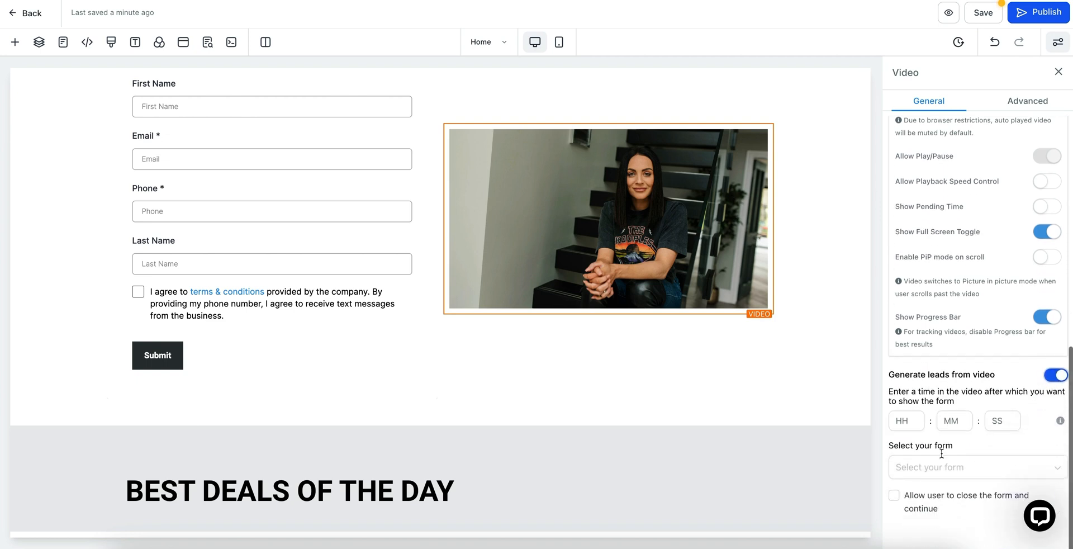
pyautogui.click(1006, 420)
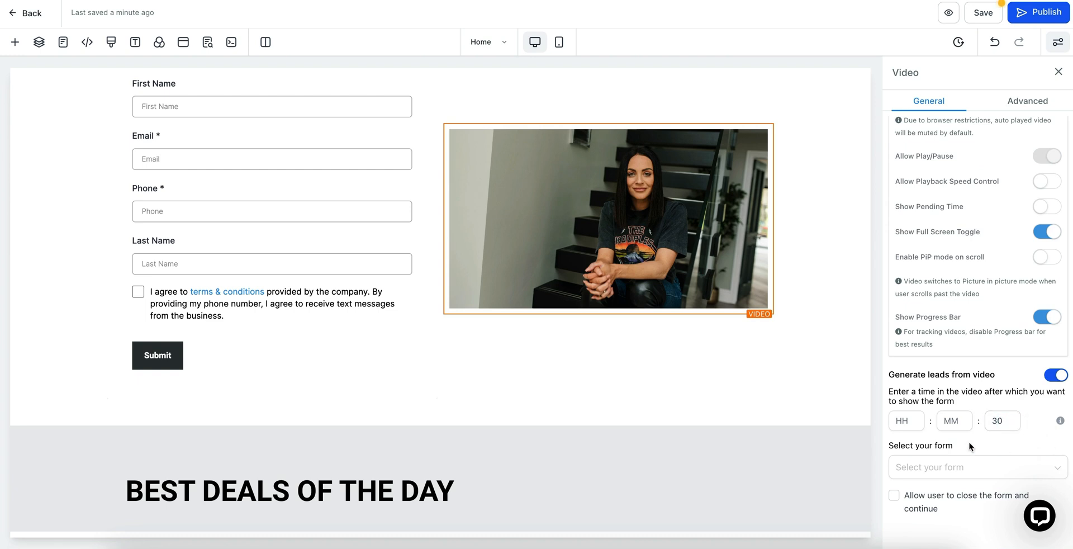
pyautogui.click(937, 469)
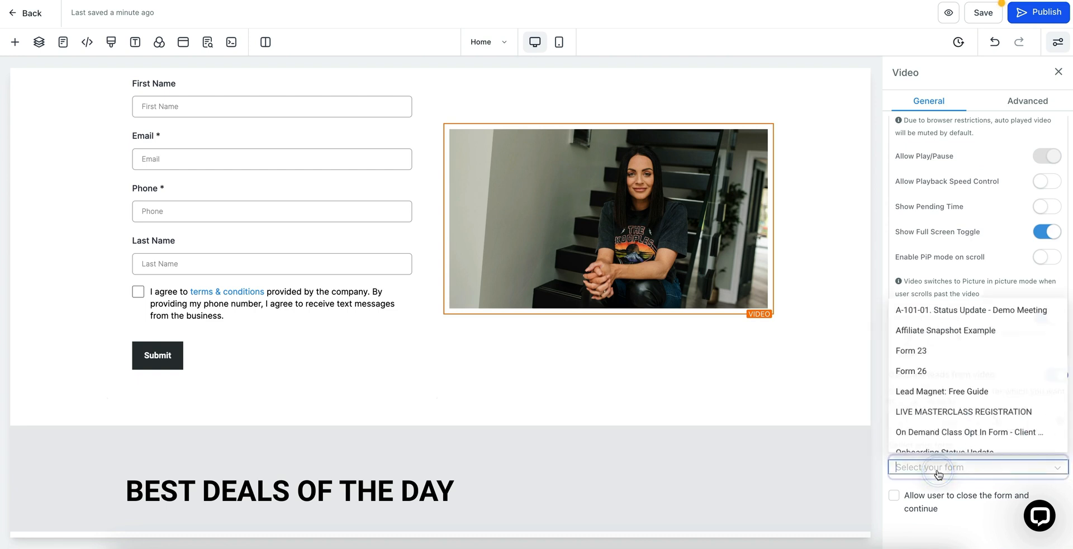
pyautogui.click(940, 390)
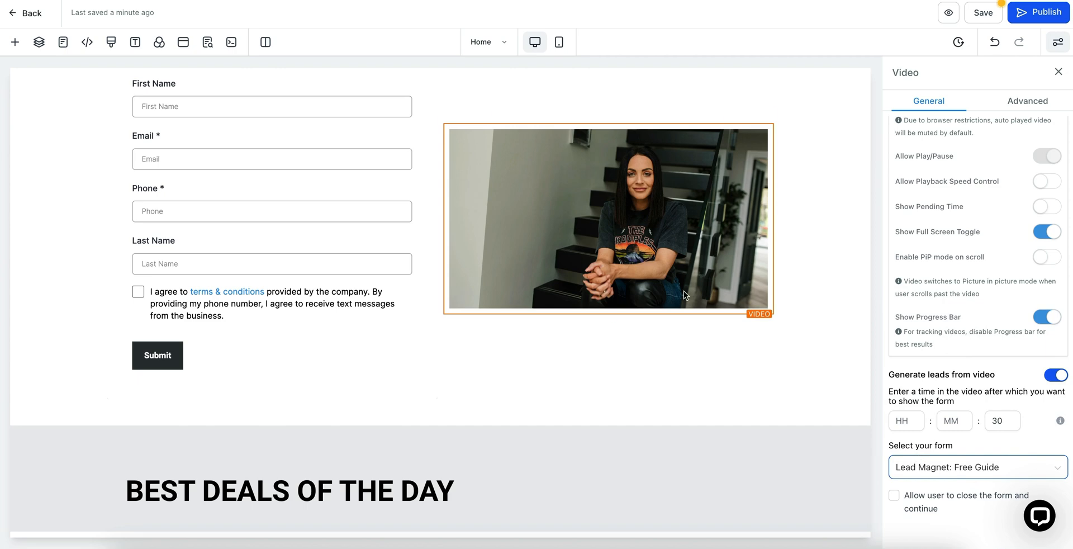
pyautogui.scroll(5, 1008, 164)
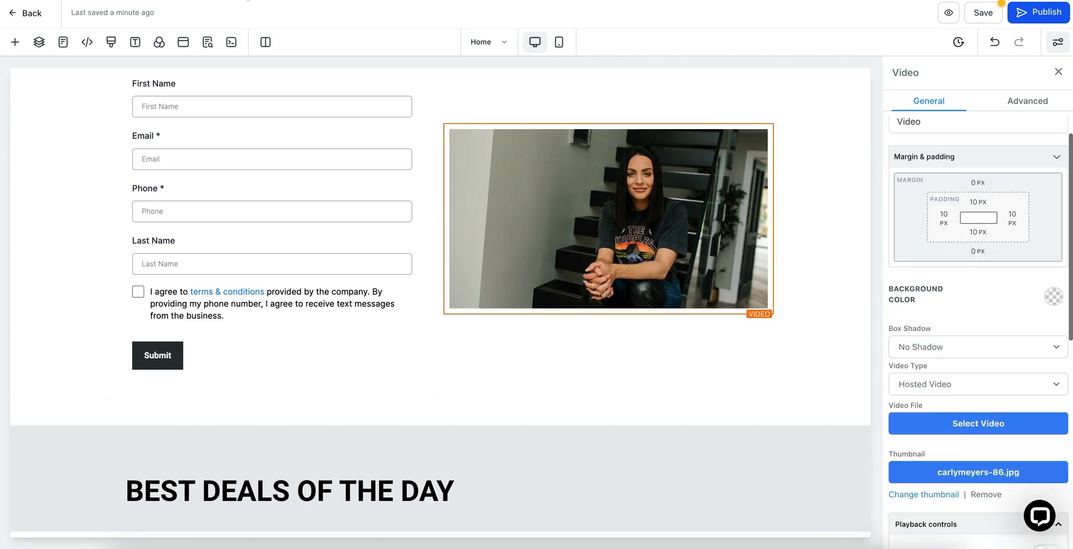
pyautogui.click(31, 14)
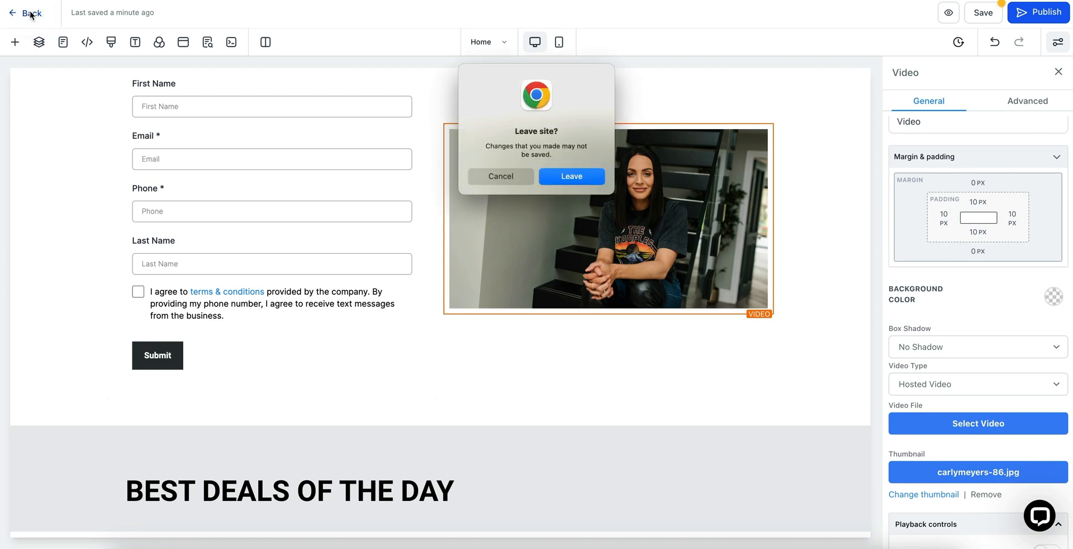
pyautogui.click(501, 176)
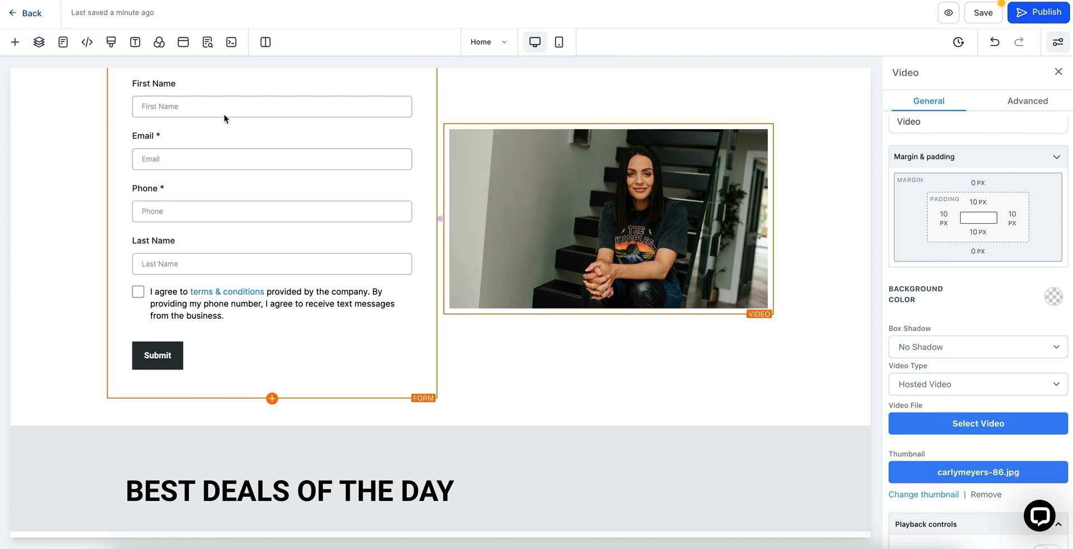
# Expand the Page layers and hide the desktop-only Section that is sixth in the list.
pyautogui.click(39, 43)
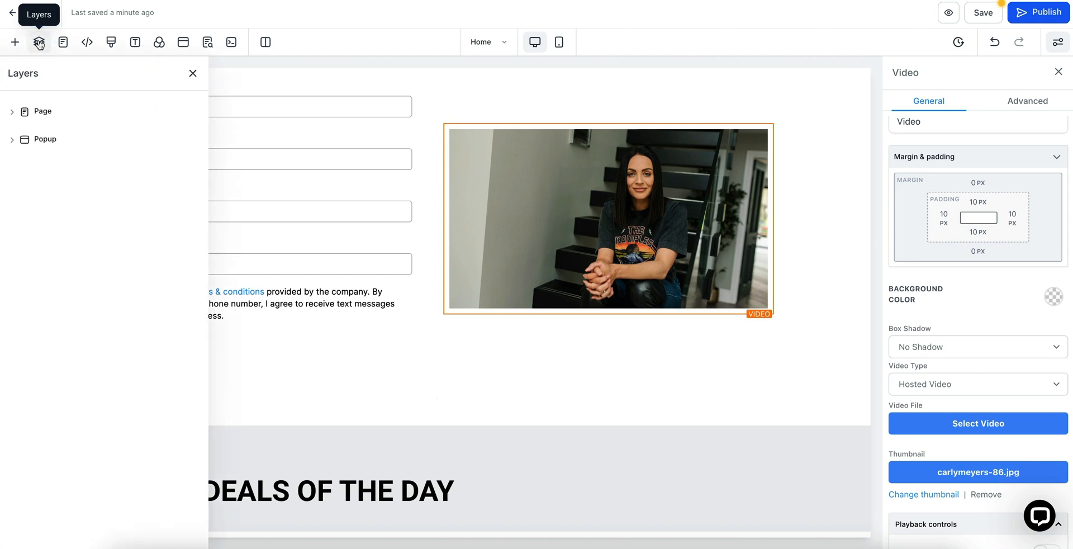
pyautogui.click(11, 111)
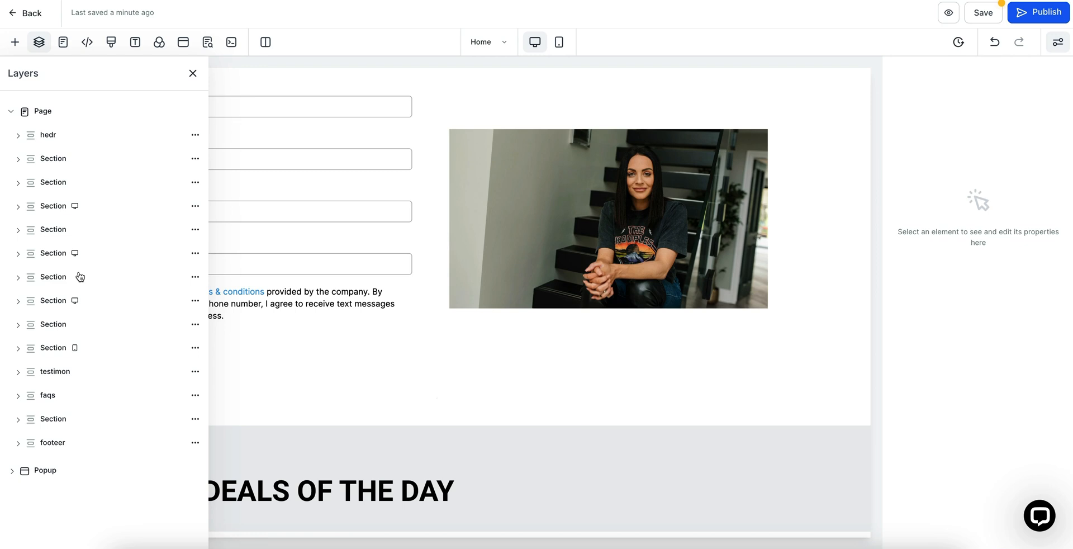
pyautogui.click(195, 254)
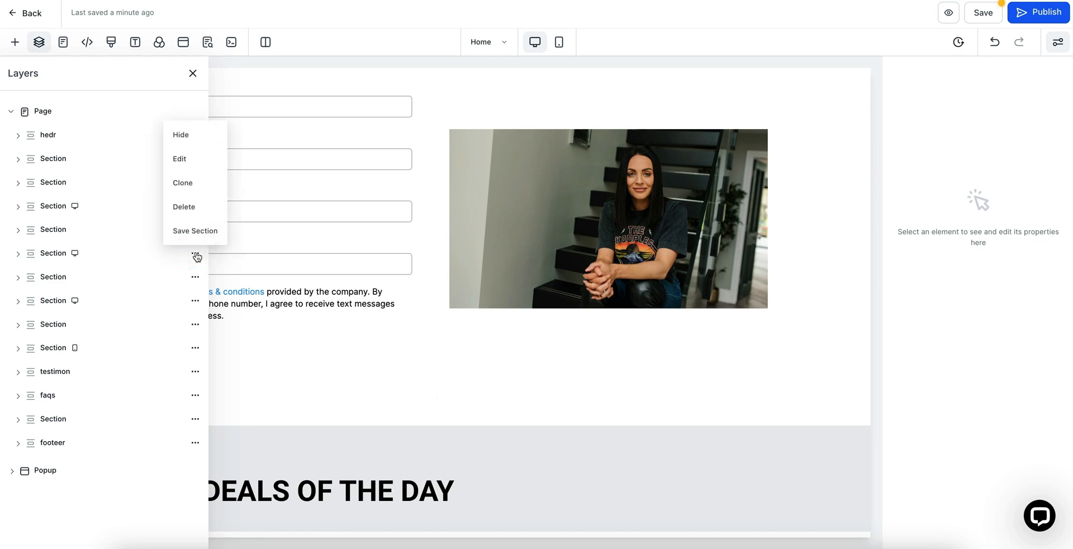
pyautogui.click(185, 135)
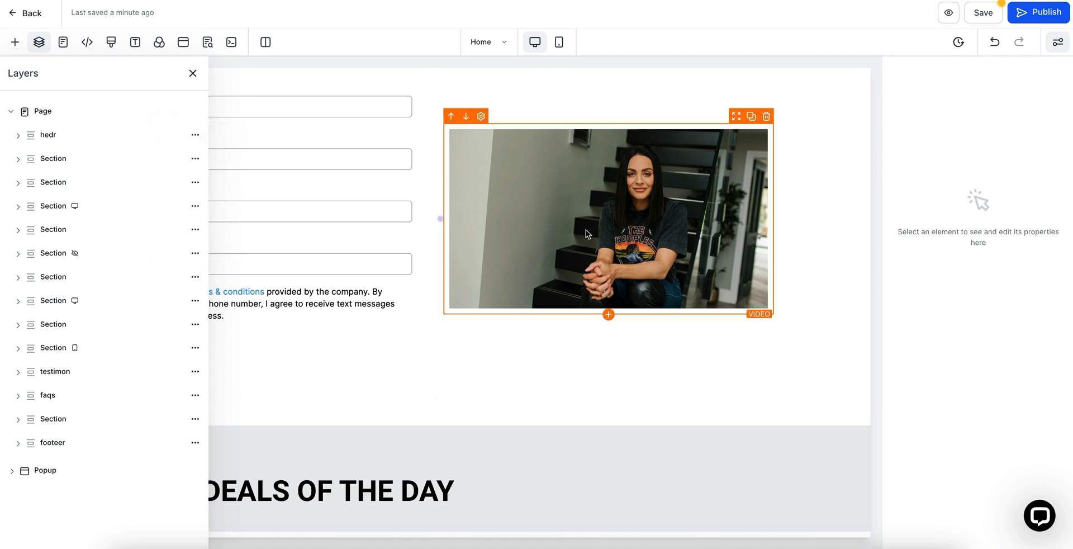
# Close the layers and review the website's list of main pages.
pyautogui.click(192, 73)
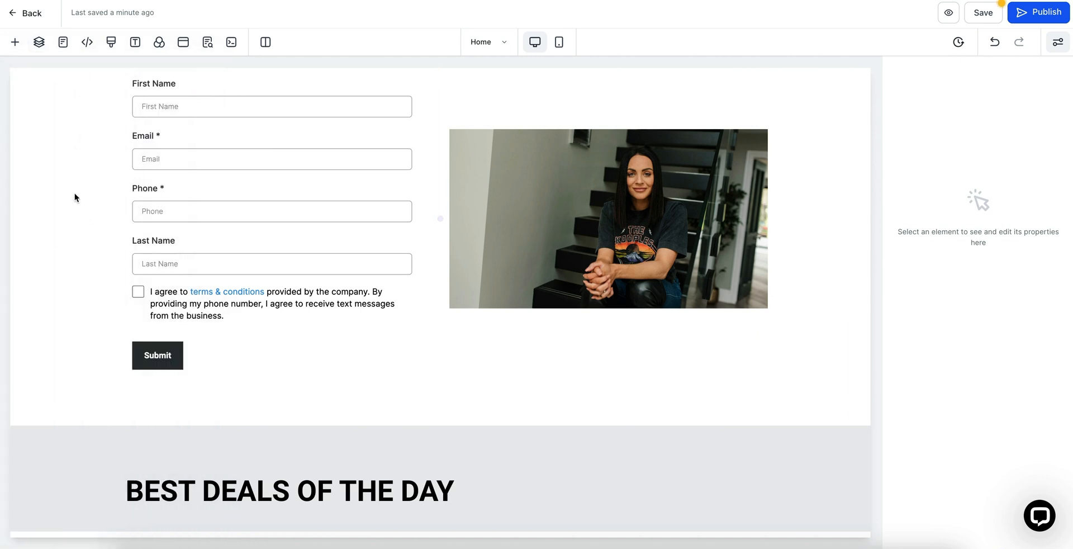
pyautogui.click(62, 42)
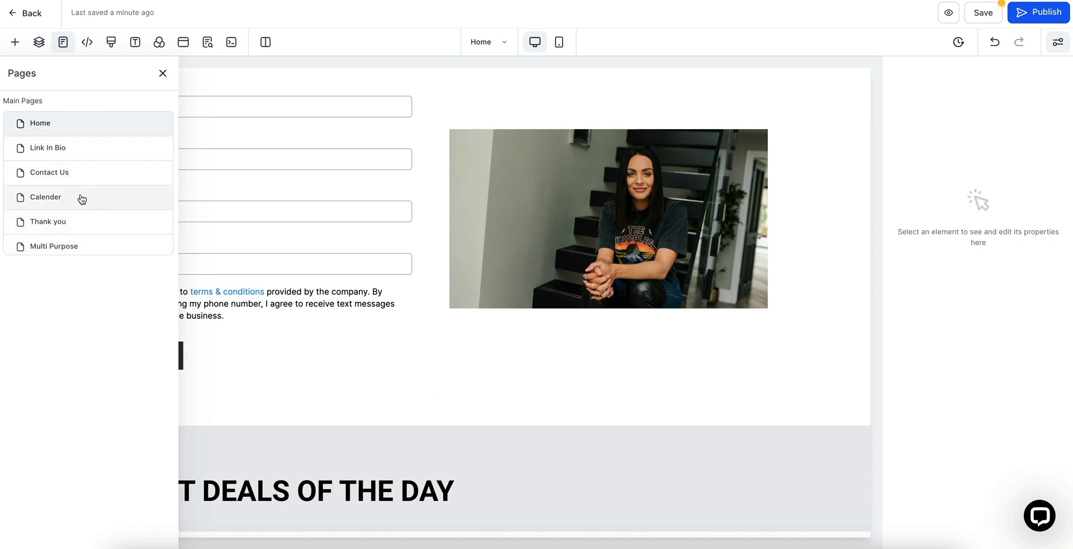
pyautogui.click(163, 73)
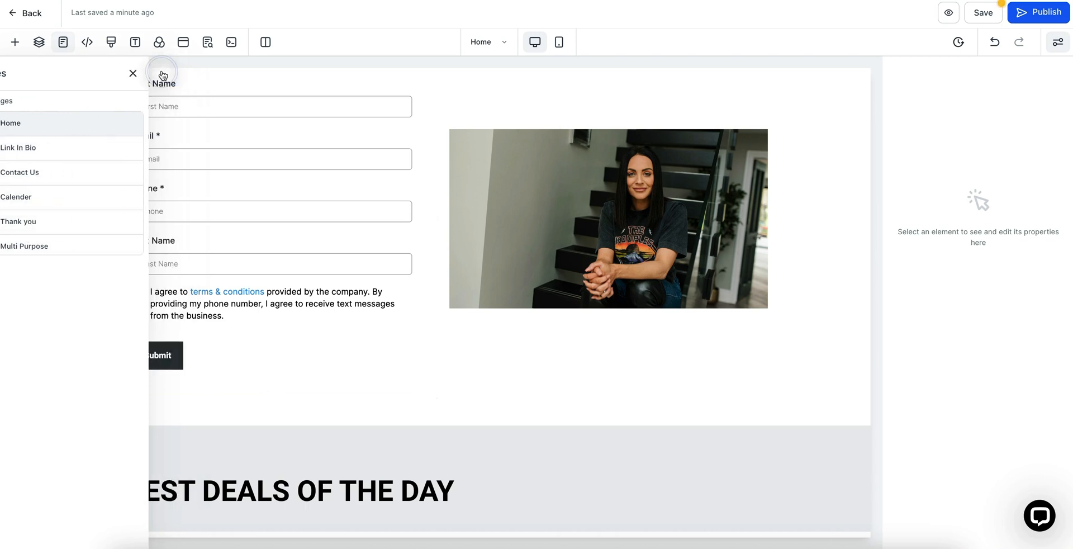
pyautogui.click(506, 44)
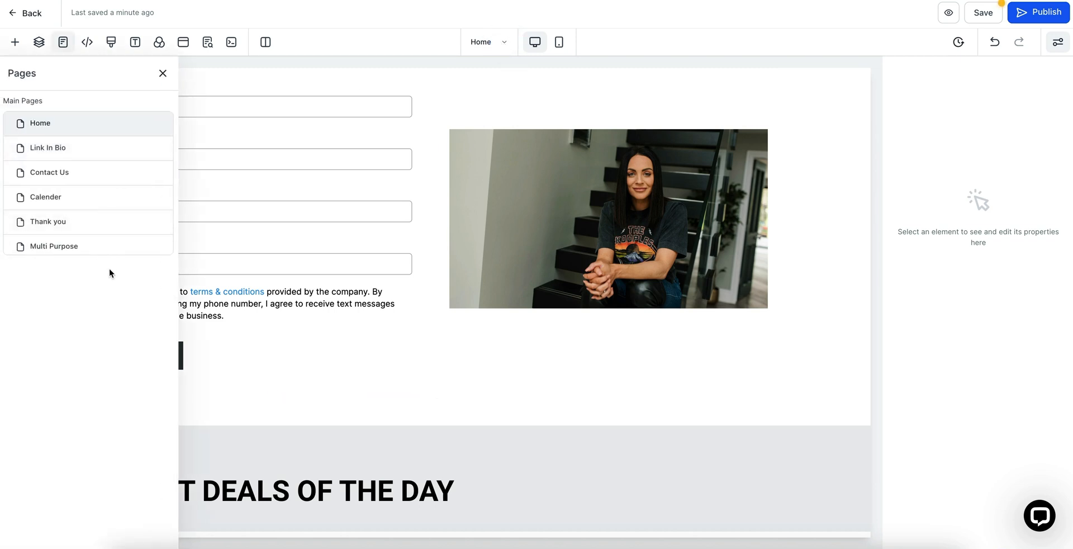
pyautogui.click(162, 74)
# Inspect the Home page's header Tracking code and Custom CSS editors, dismissing each without saving.
pyautogui.click(87, 42)
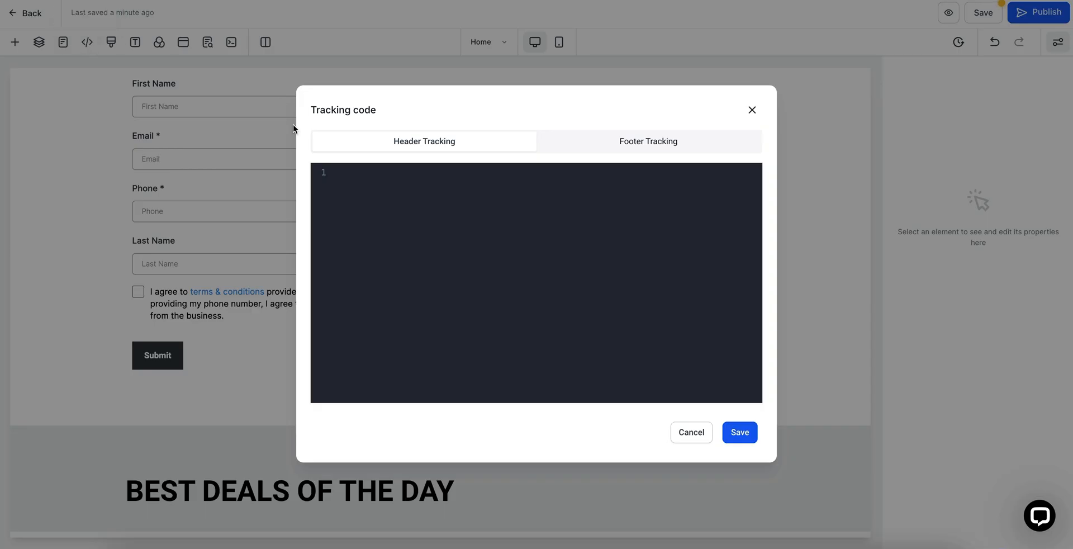
pyautogui.click(347, 176)
pyautogui.click(691, 433)
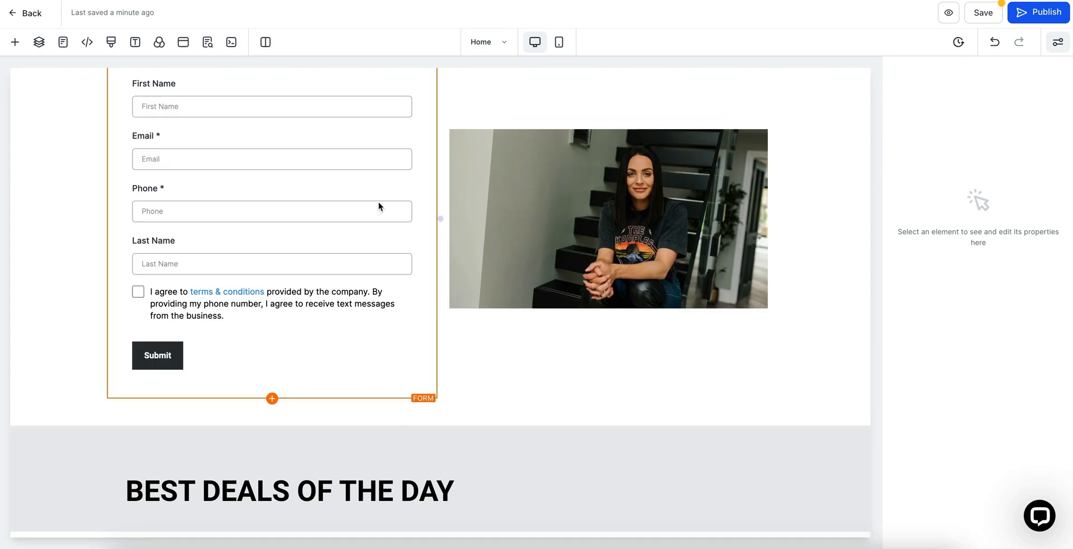
pyautogui.click(111, 42)
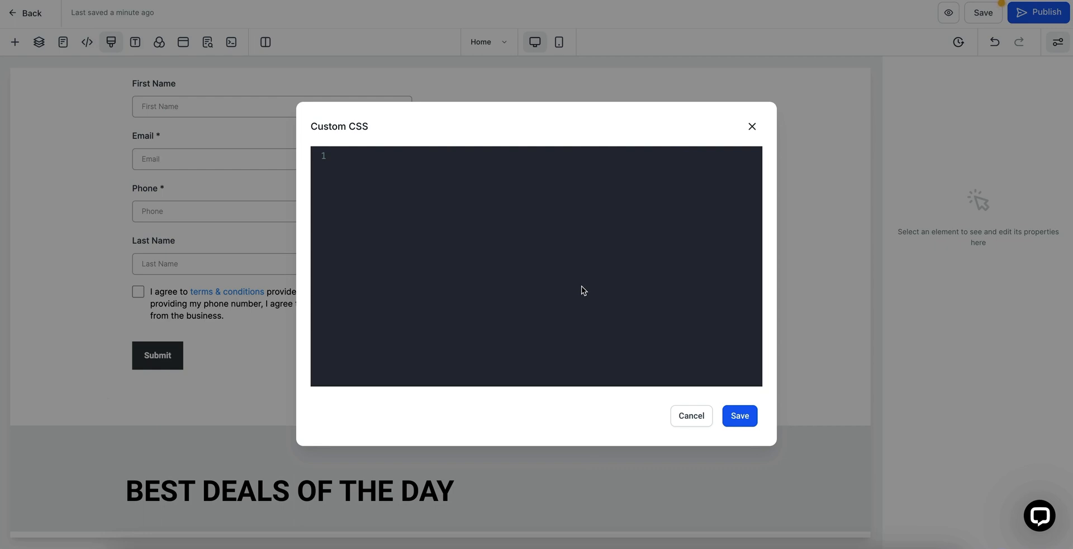
pyautogui.click(751, 126)
# Review the page's Typography fonts and colors and its Background image and color settings.
pyautogui.click(135, 43)
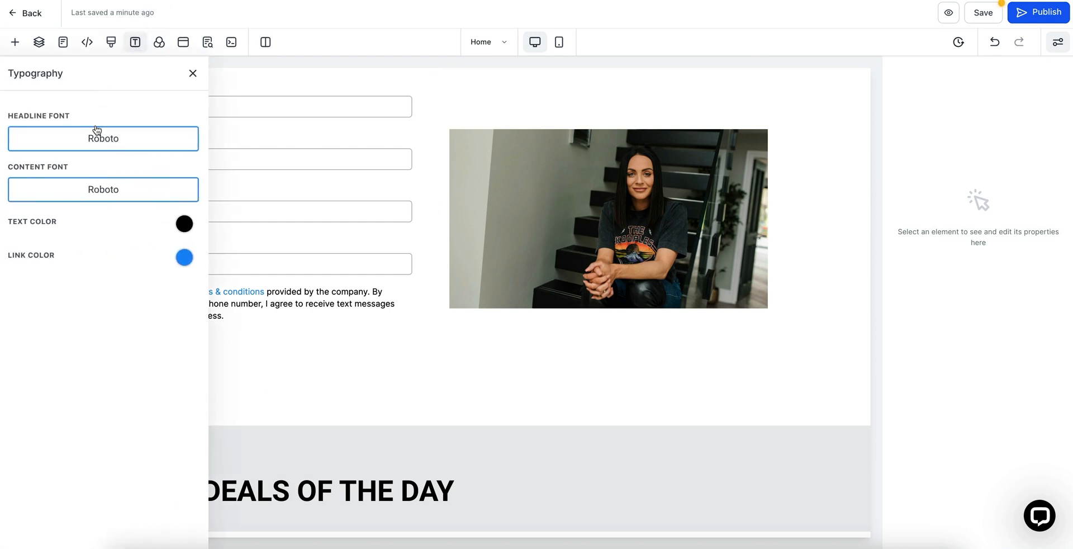
pyautogui.click(192, 74)
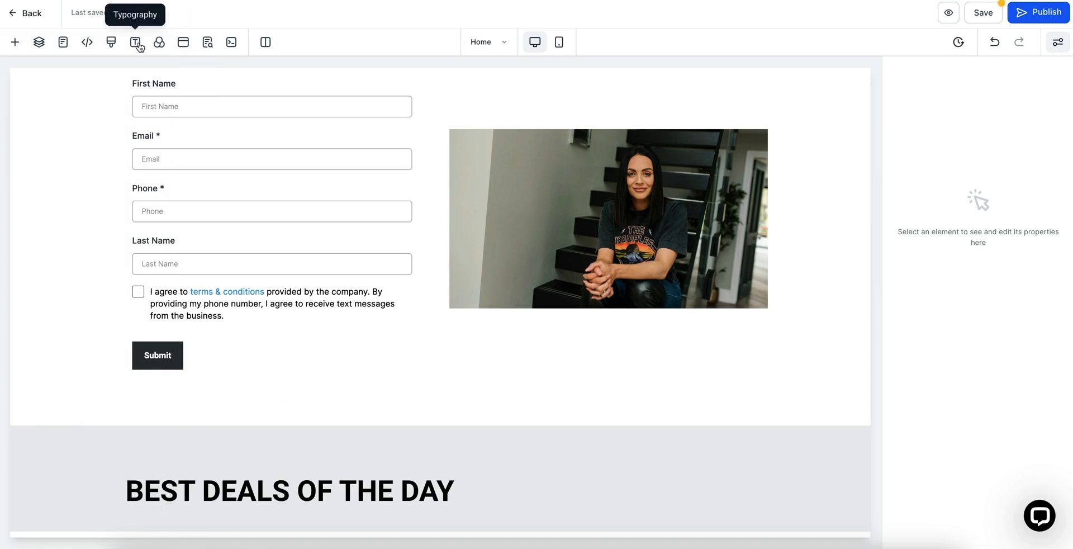
pyautogui.click(159, 44)
pyautogui.click(117, 130)
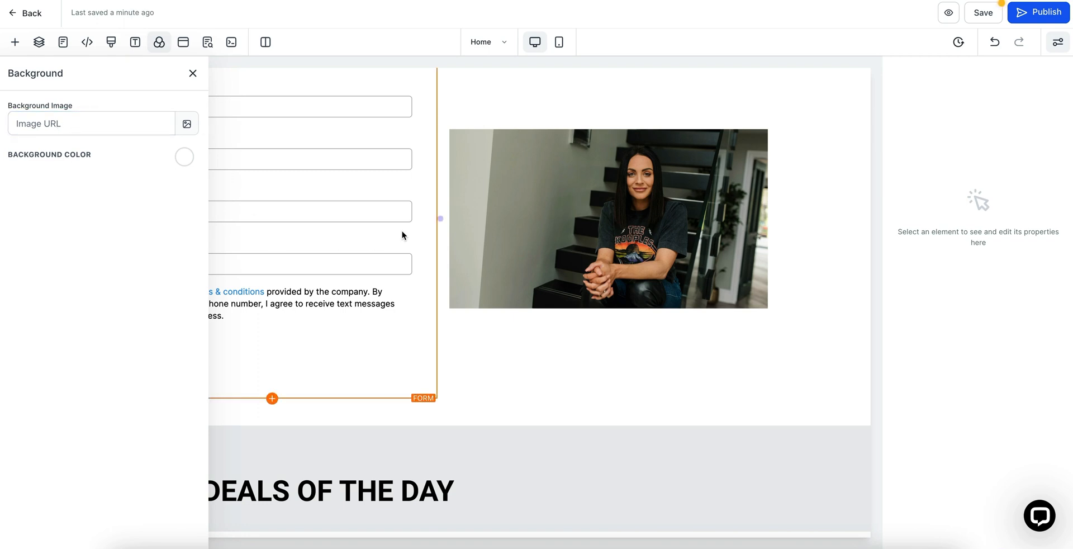
pyautogui.click(193, 73)
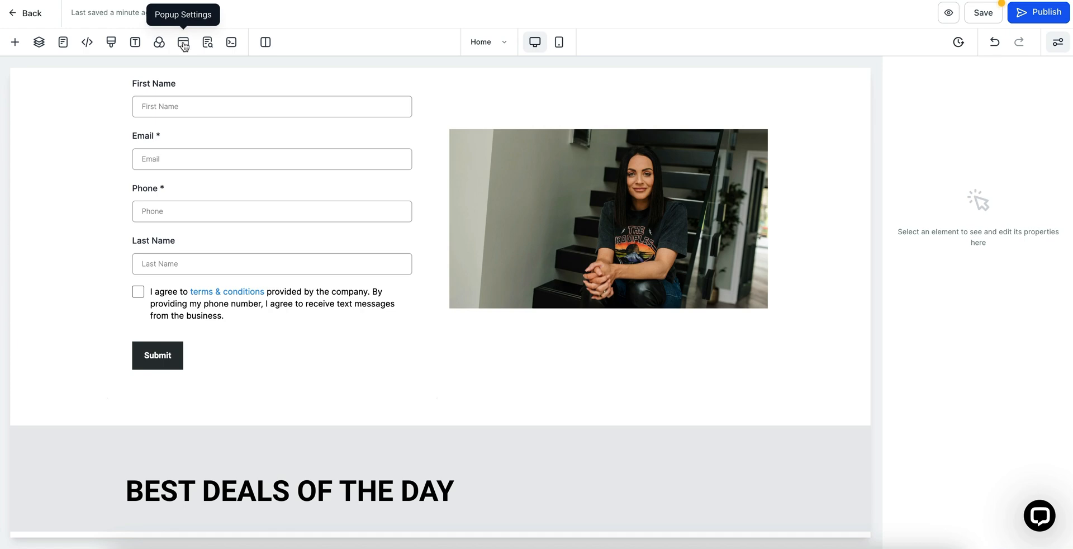
# Set the Product Name # 2 card's BUY NOW button action to Open popup.
pyautogui.scroll(-8, 326, 358)
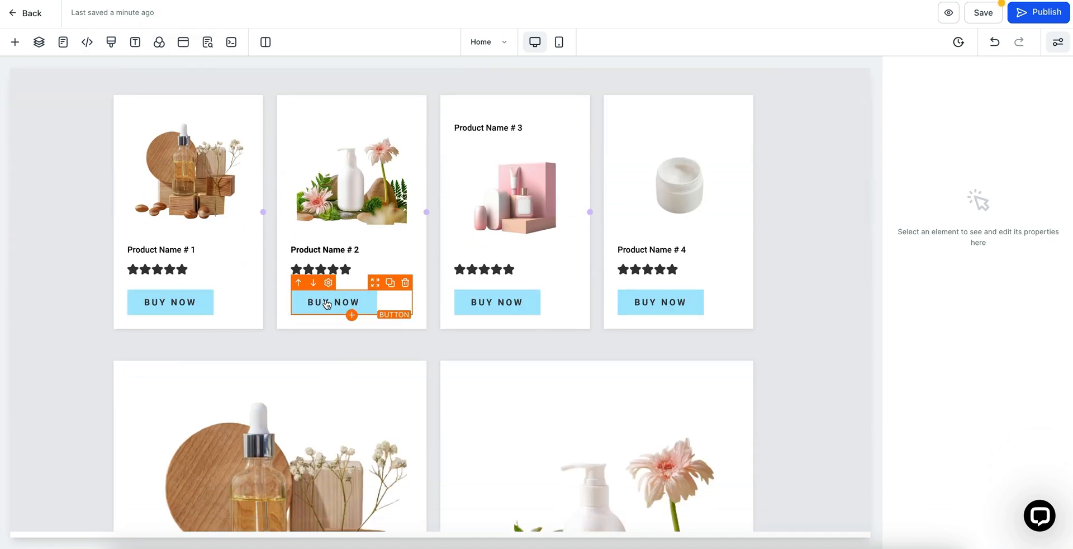
pyautogui.click(326, 303)
pyautogui.scroll(-3, 981, 443)
pyautogui.scroll(-7, 981, 443)
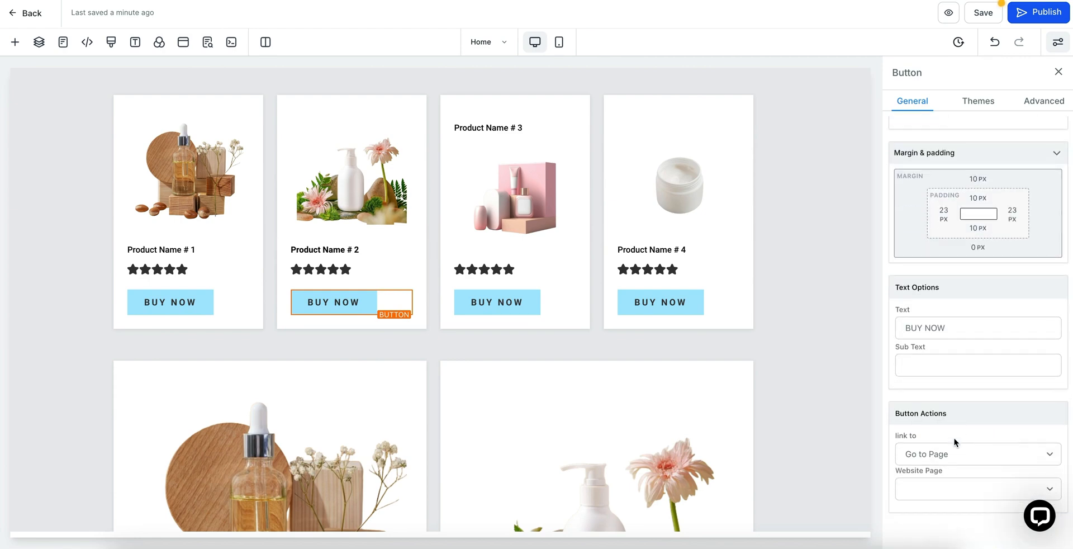
pyautogui.click(942, 457)
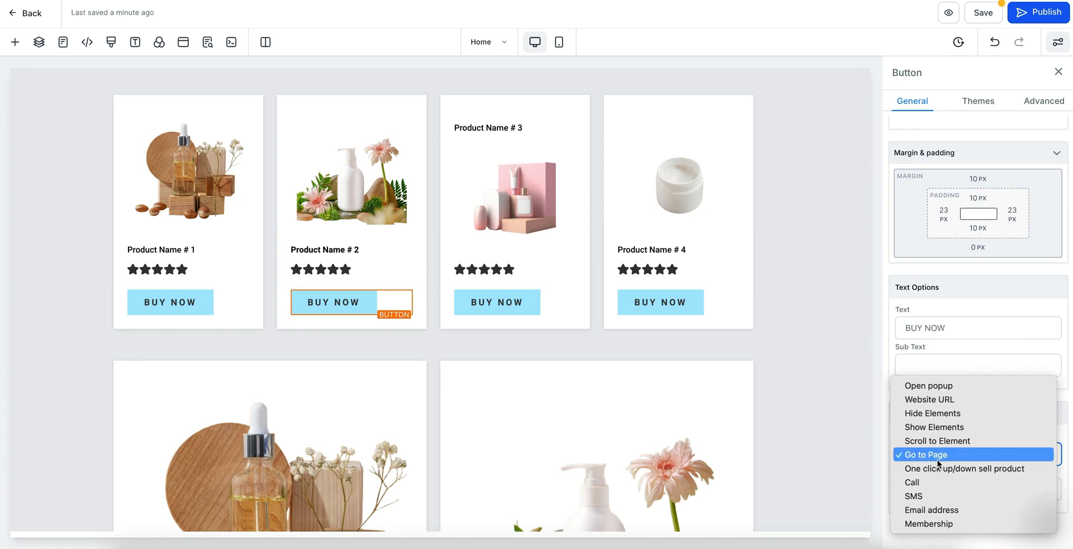
pyautogui.click(943, 386)
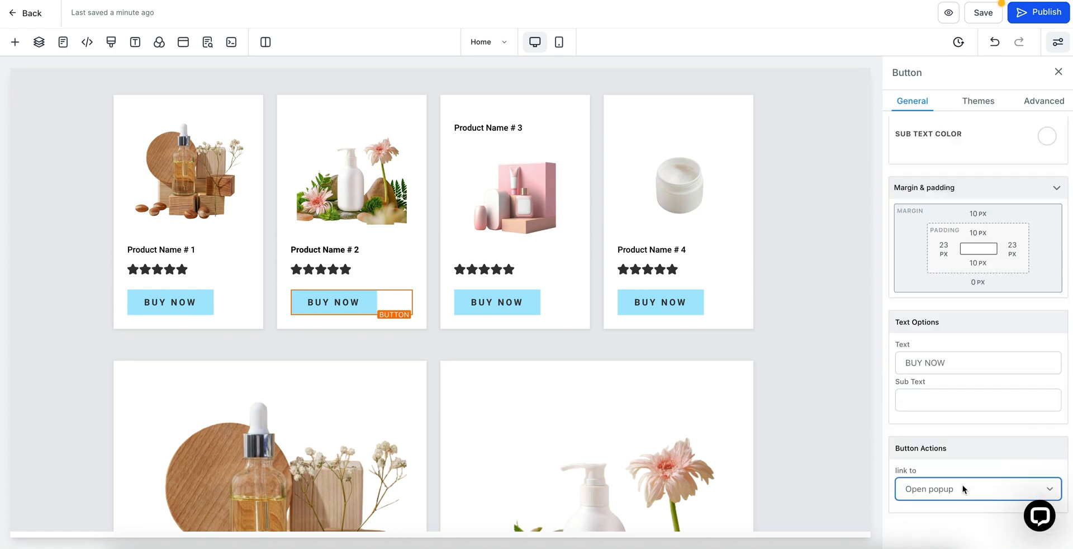
# Delete the form element from the Join Our Community popup and add a 2 Column row below its paragraph.
pyautogui.scroll(3, 433, 218)
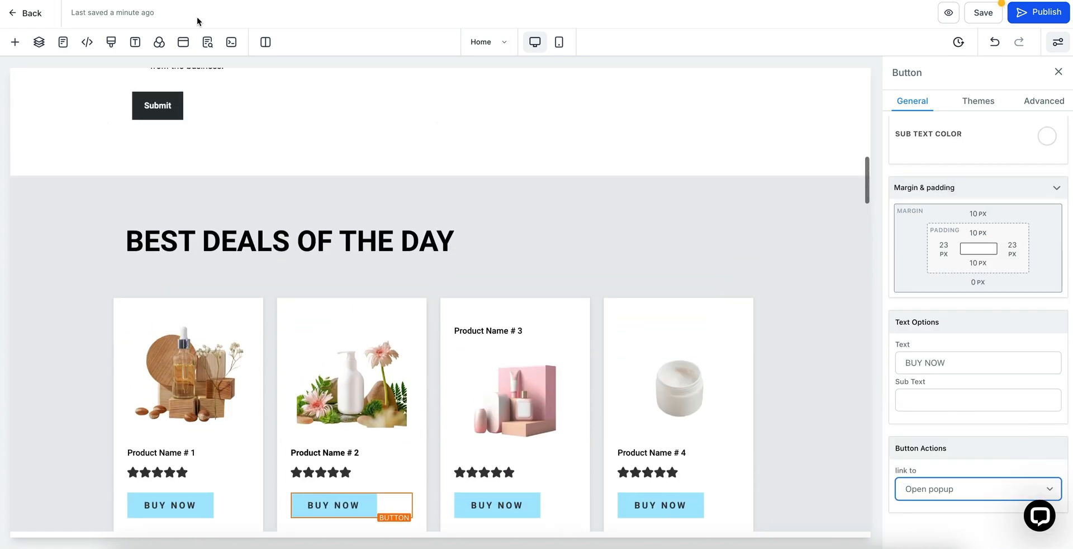
pyautogui.click(183, 43)
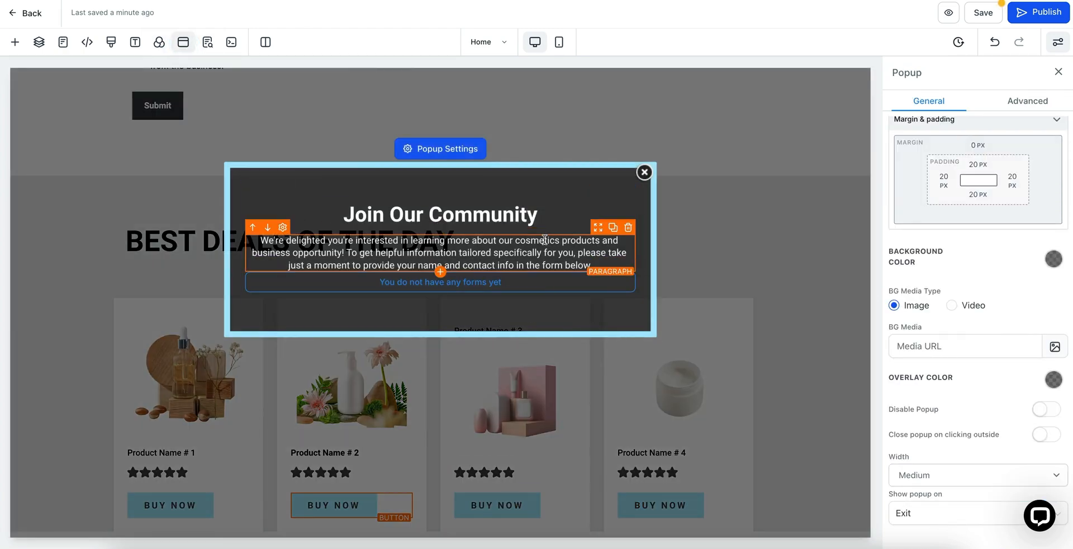
pyautogui.click(442, 286)
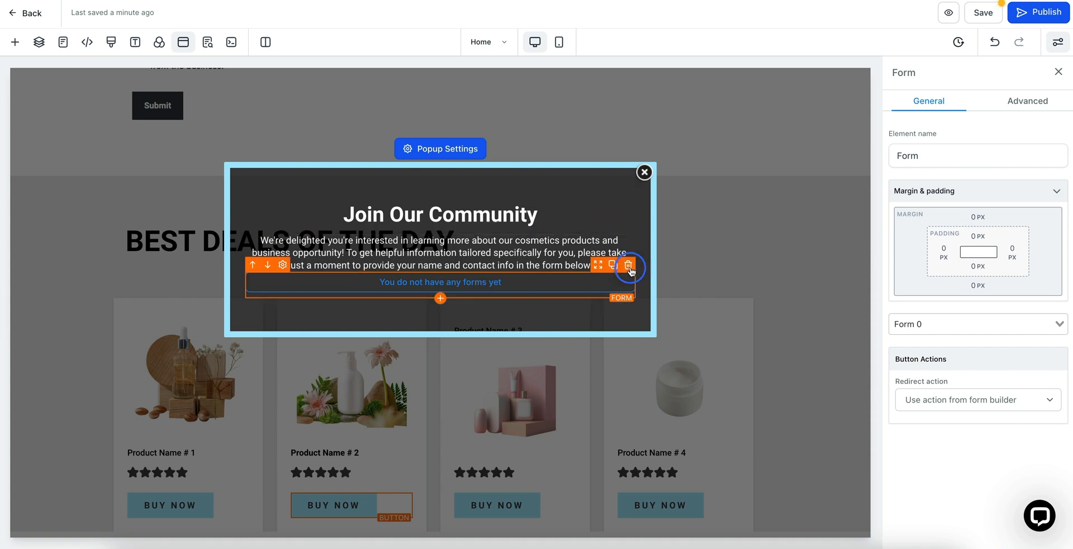
pyautogui.click(628, 265)
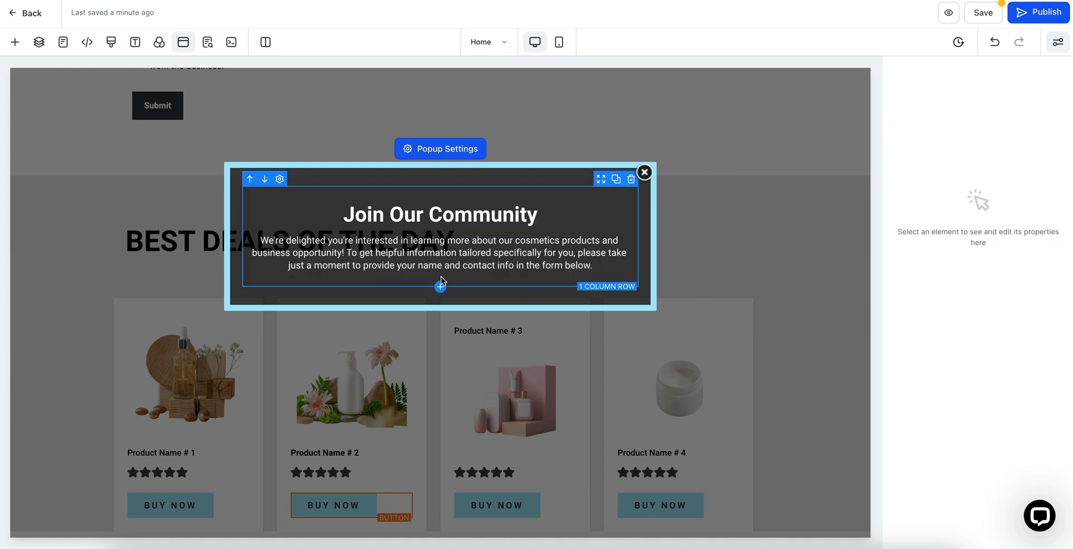
pyautogui.click(440, 286)
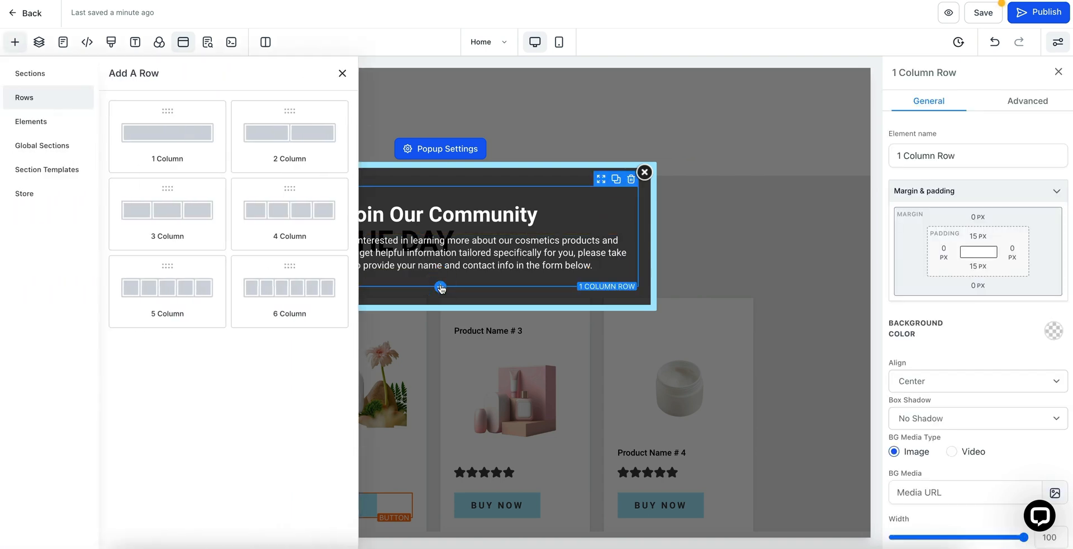
pyautogui.click(299, 141)
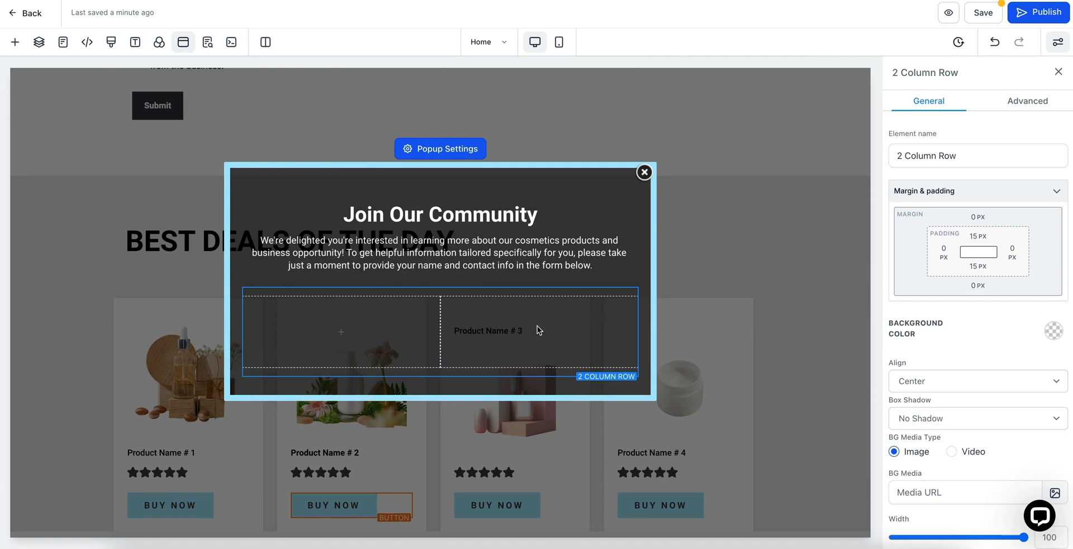
# Add a Calendar element to the new popup row's first column, using A.101.05 - Lead Capture Calendar.
pyautogui.click(342, 331)
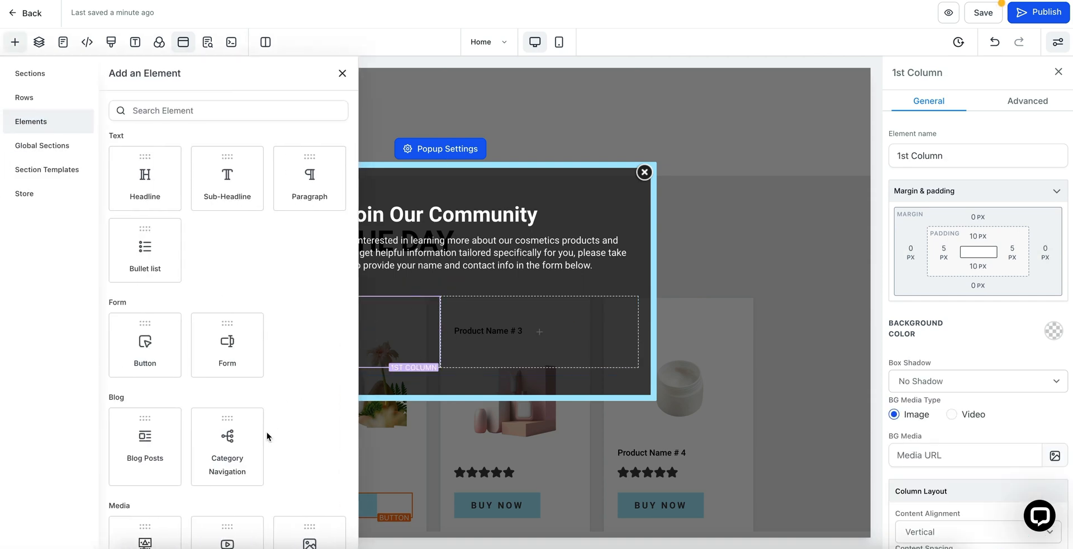
pyautogui.scroll(-8, 265, 435)
pyautogui.click(326, 250)
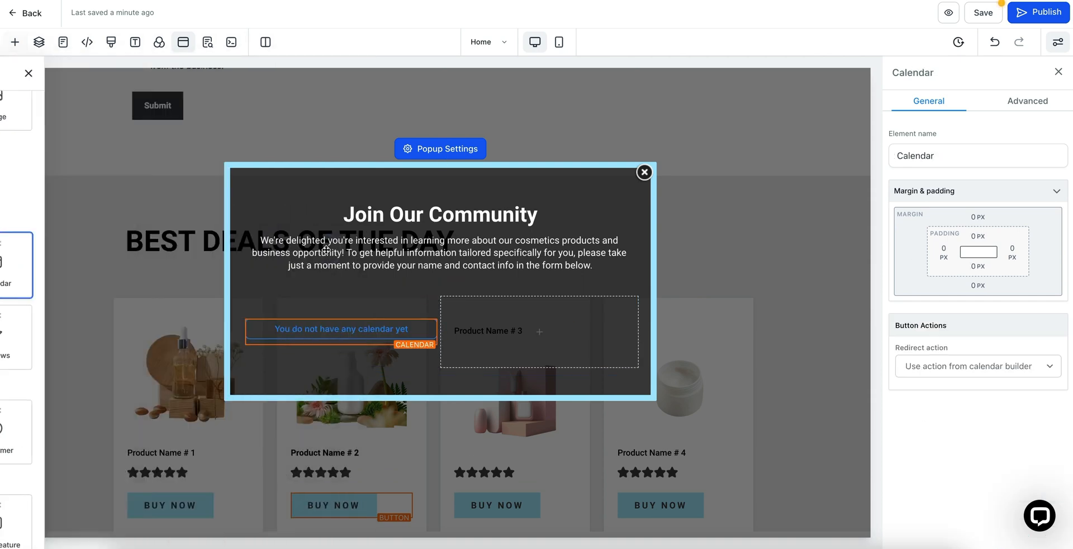
pyautogui.click(539, 259)
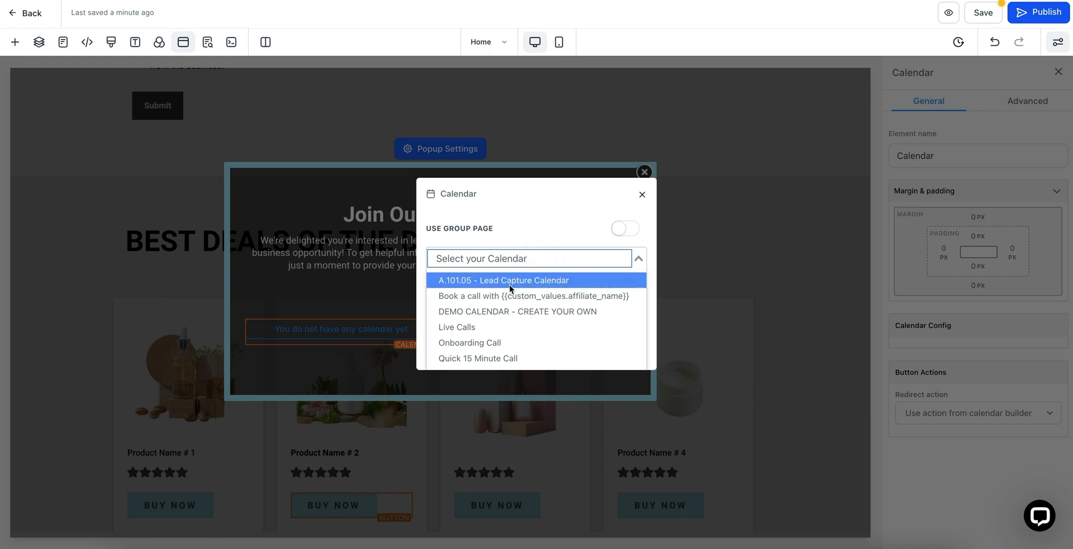
pyautogui.click(509, 280)
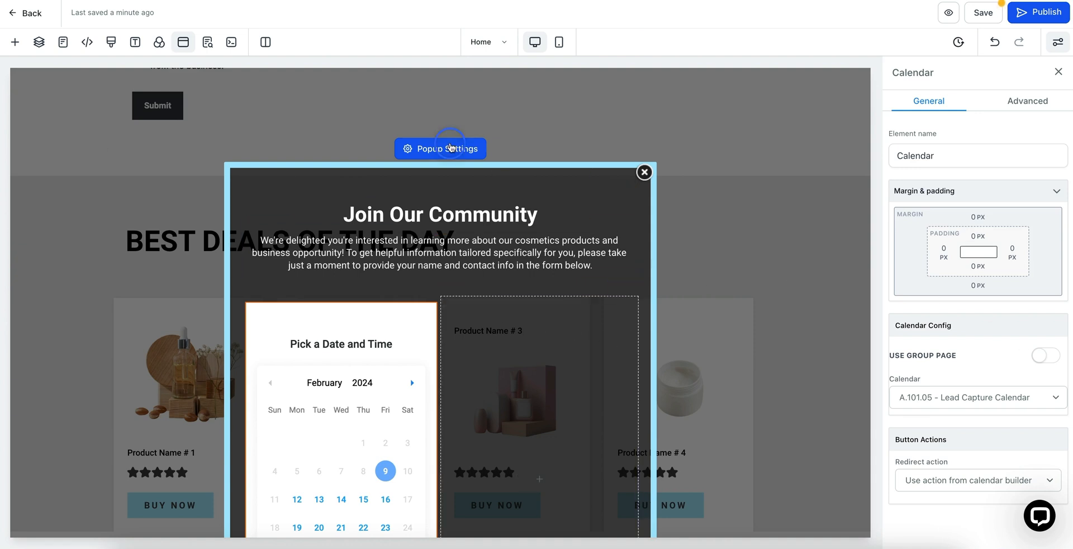
# Review the popup's general settings, including its width and show condition, and close the popup.
pyautogui.click(450, 148)
pyautogui.scroll(-2, 961, 391)
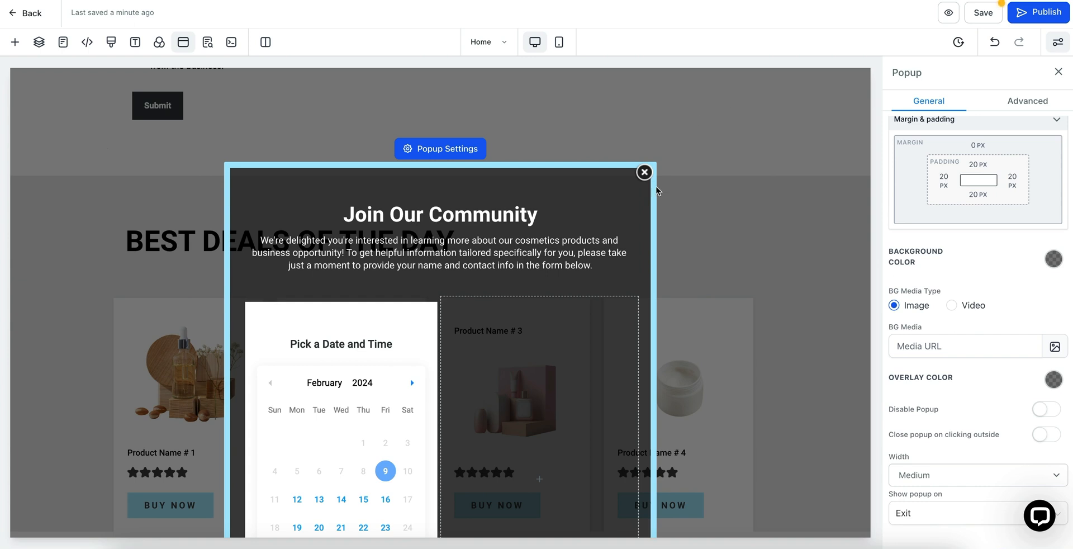
pyautogui.click(644, 176)
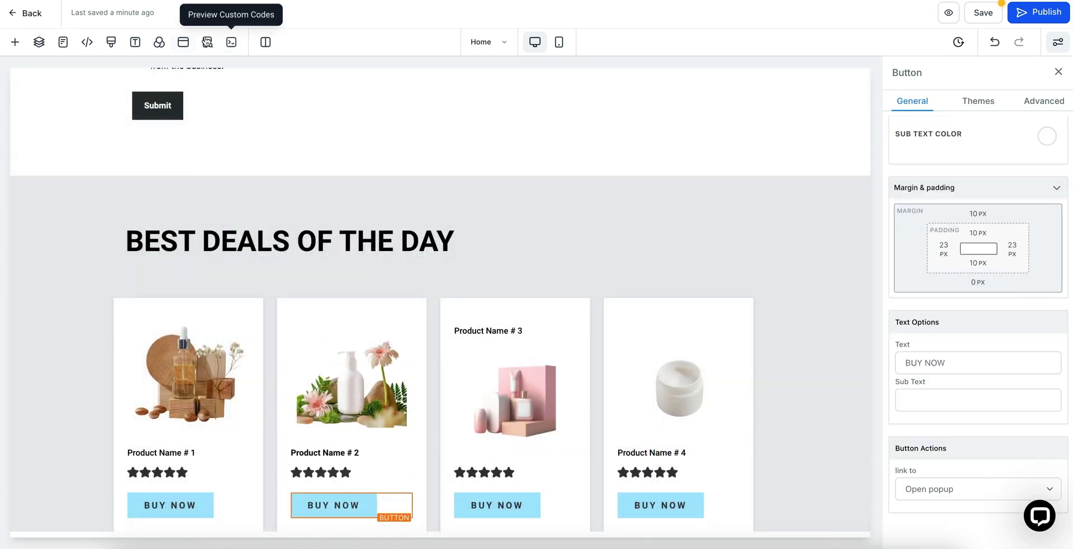
# Update the Home page's SEO Meta Data with its fields left blank and turn on Preview Custom Codes.
pyautogui.click(207, 43)
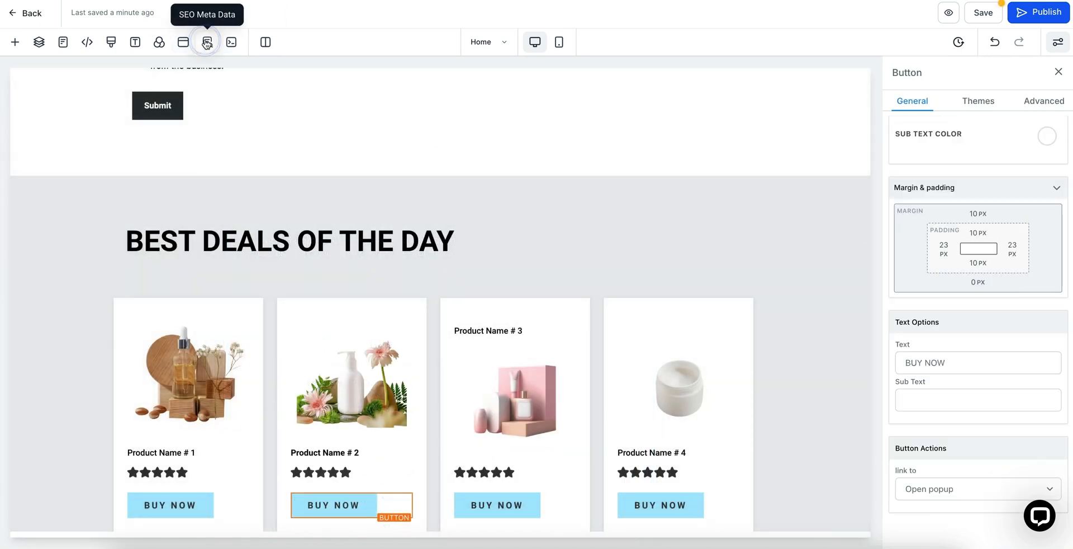
pyautogui.click(38, 182)
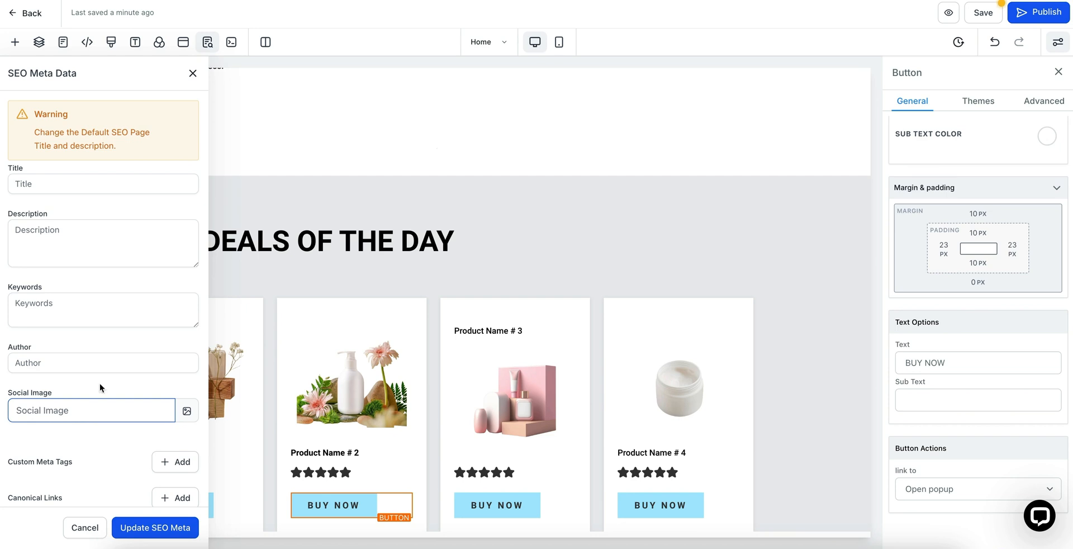
pyautogui.click(150, 528)
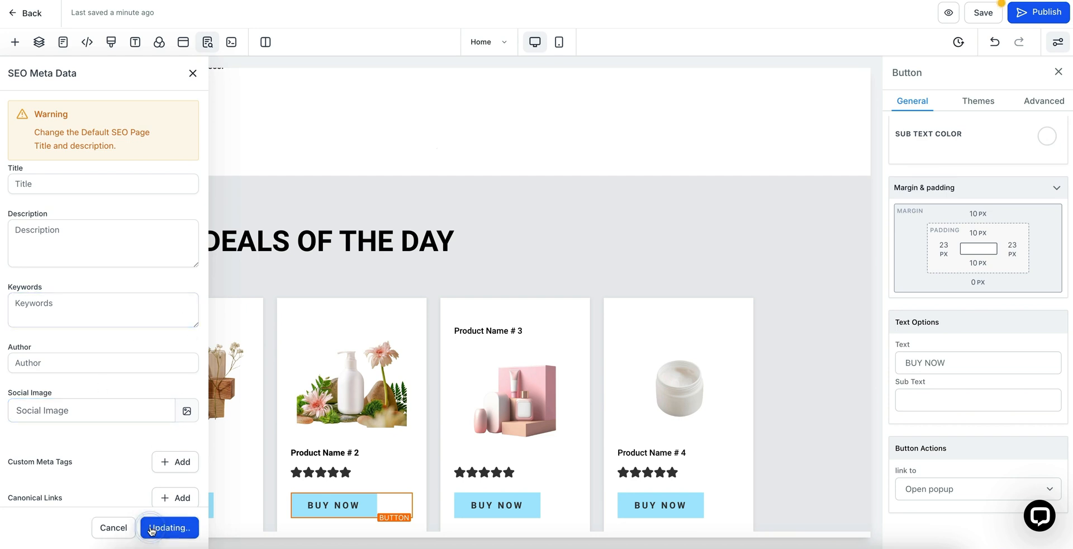
pyautogui.click(231, 43)
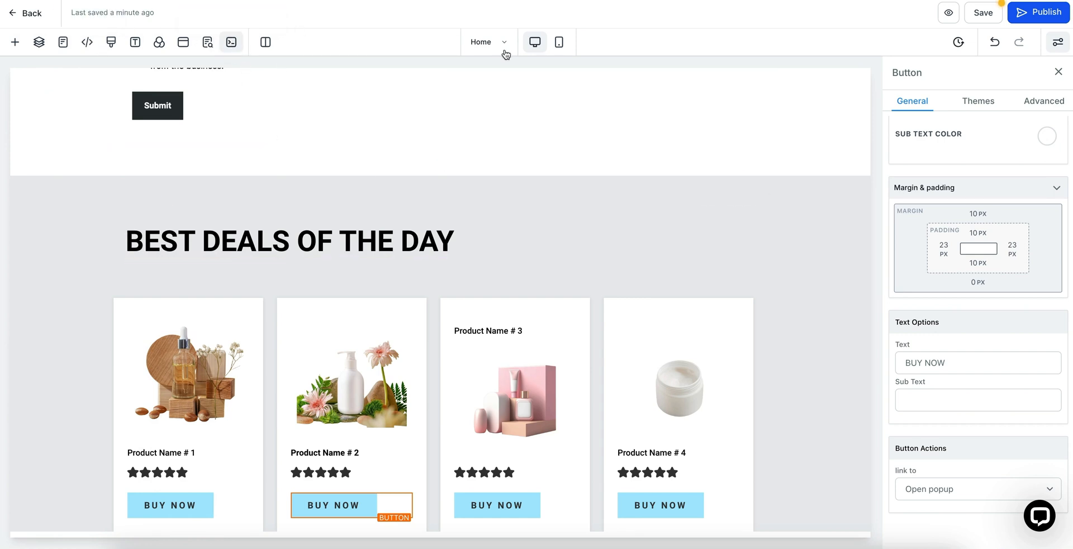
# Compare the Home page's mobile and desktop layouts, examining the header, hero and lead form sections in mobile mode.
pyautogui.click(558, 43)
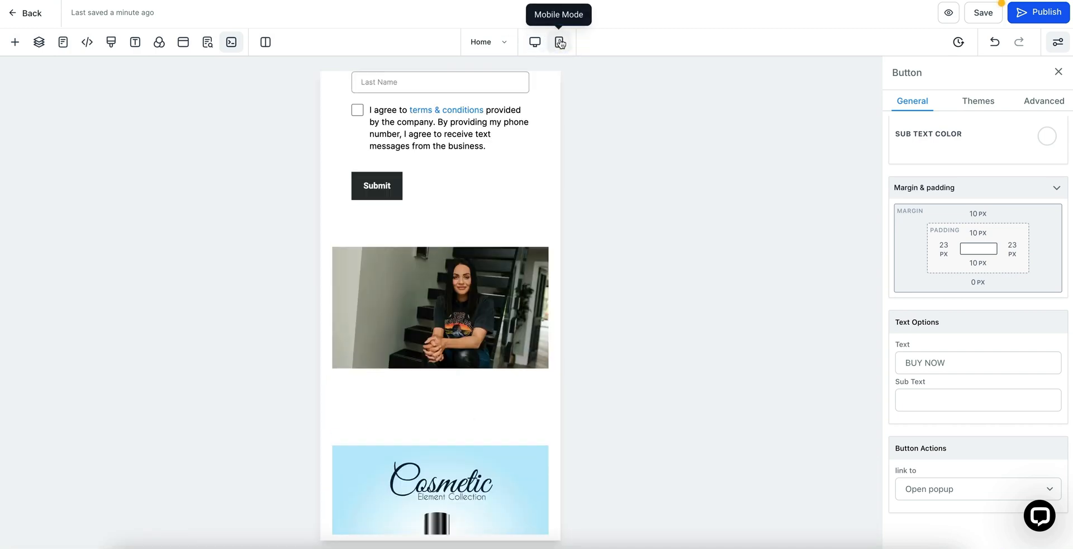
pyautogui.scroll(12, 474, 157)
pyautogui.scroll(-1, 474, 158)
pyautogui.scroll(-3, 474, 160)
pyautogui.scroll(4, 474, 160)
pyautogui.click(534, 43)
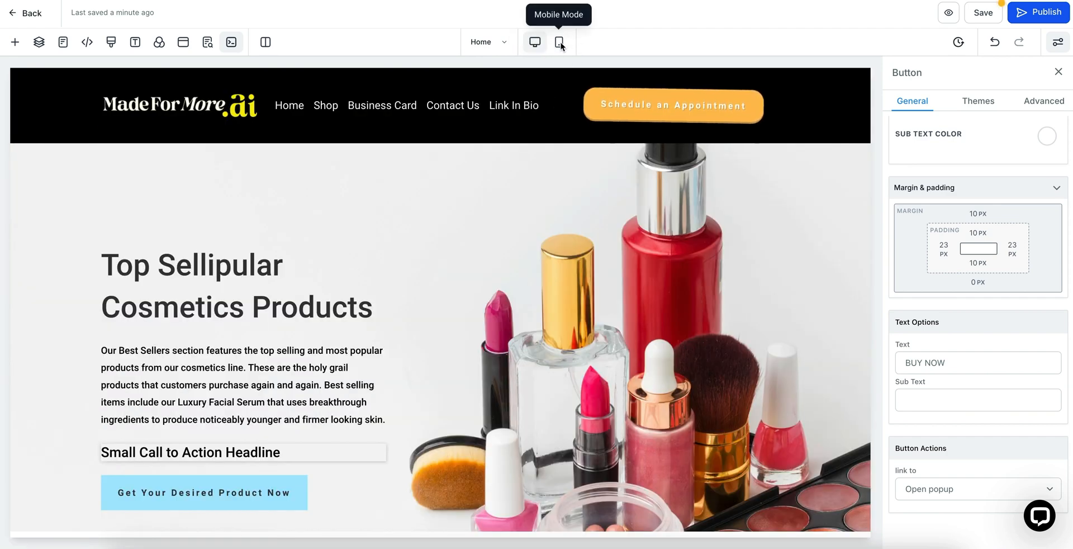
pyautogui.click(559, 43)
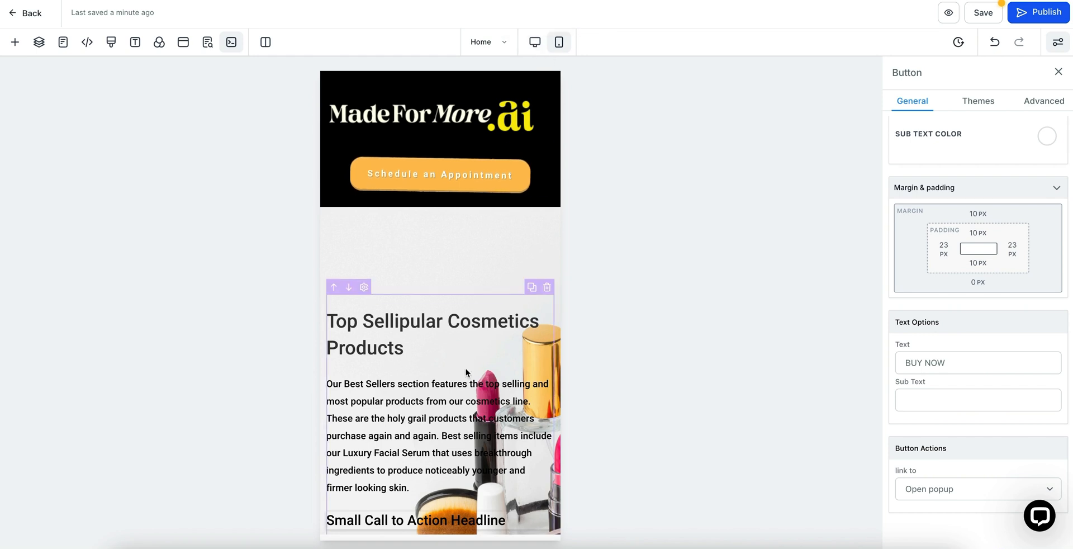
pyautogui.scroll(-8, 465, 367)
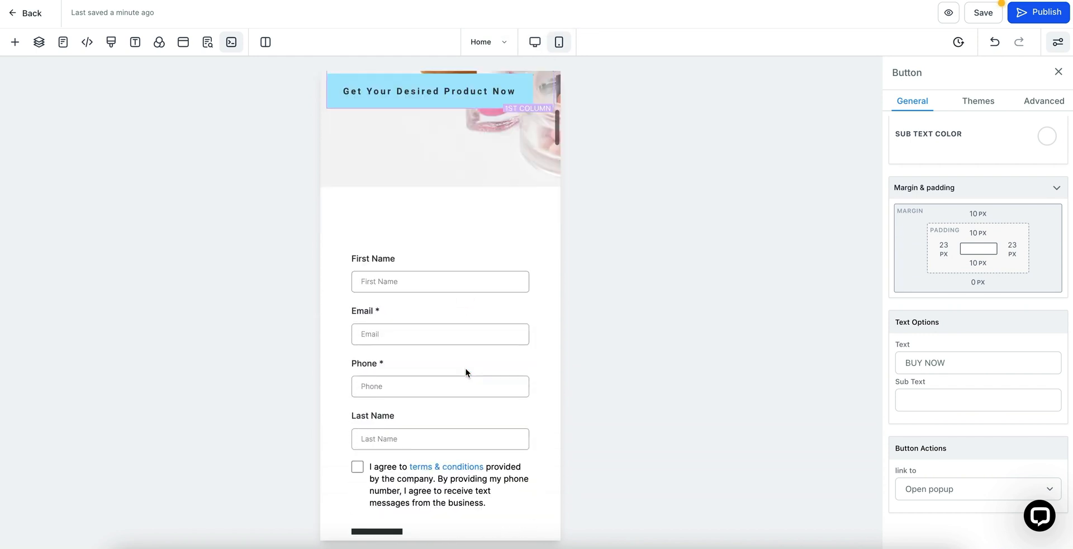
# Set the lead form's visibility on the Home page to mobile only, with desktop display turned off.
pyautogui.scroll(-3, 465, 367)
pyautogui.scroll(2, 481, 336)
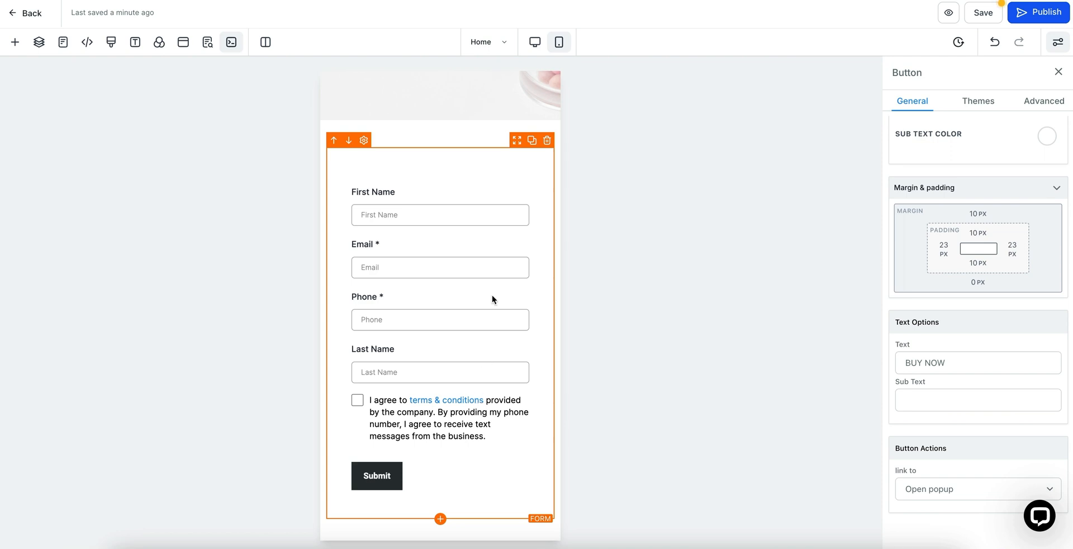
pyautogui.click(495, 174)
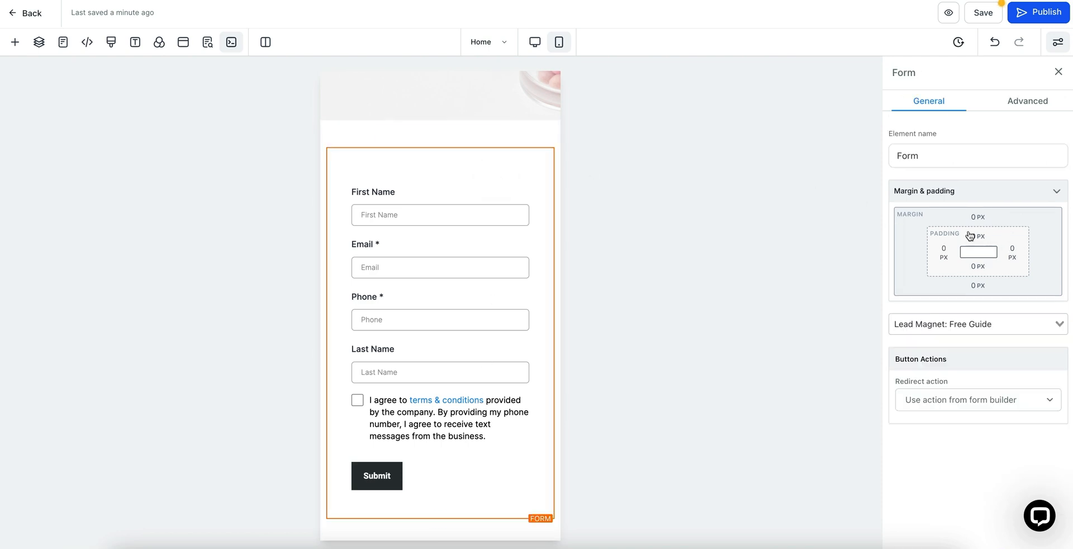
pyautogui.click(1022, 104)
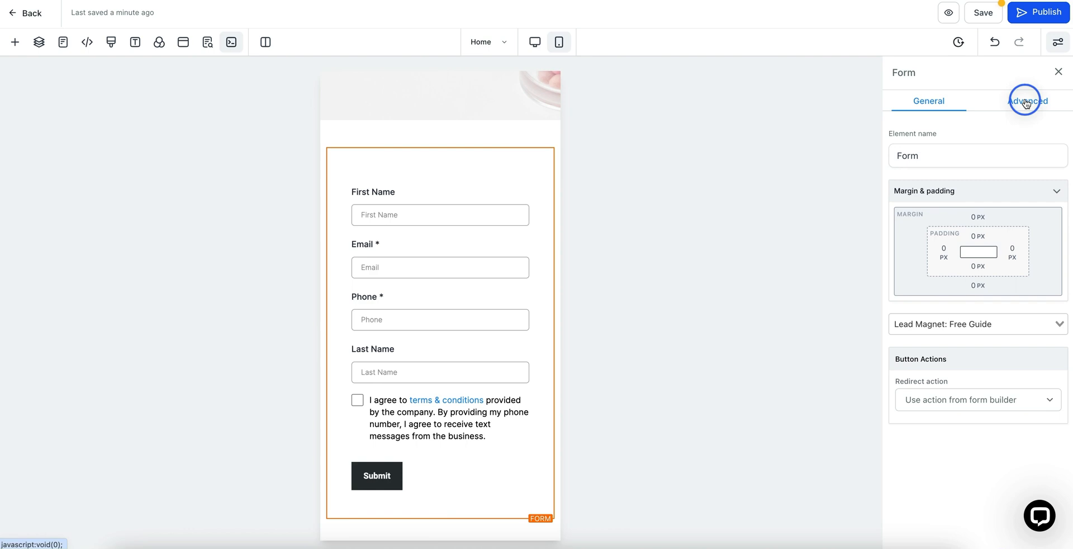
pyautogui.click(978, 152)
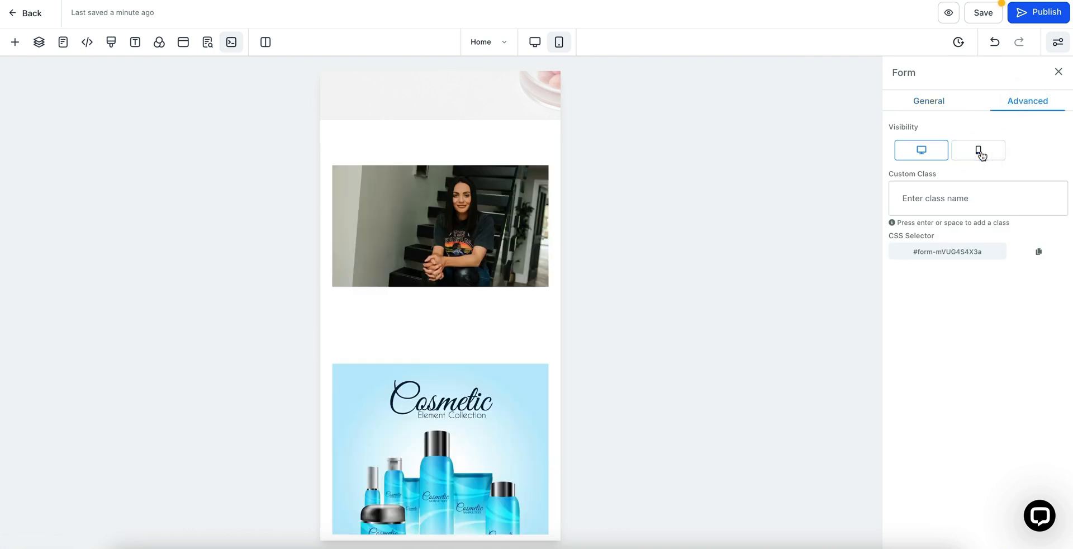
pyautogui.click(918, 150)
pyautogui.click(976, 152)
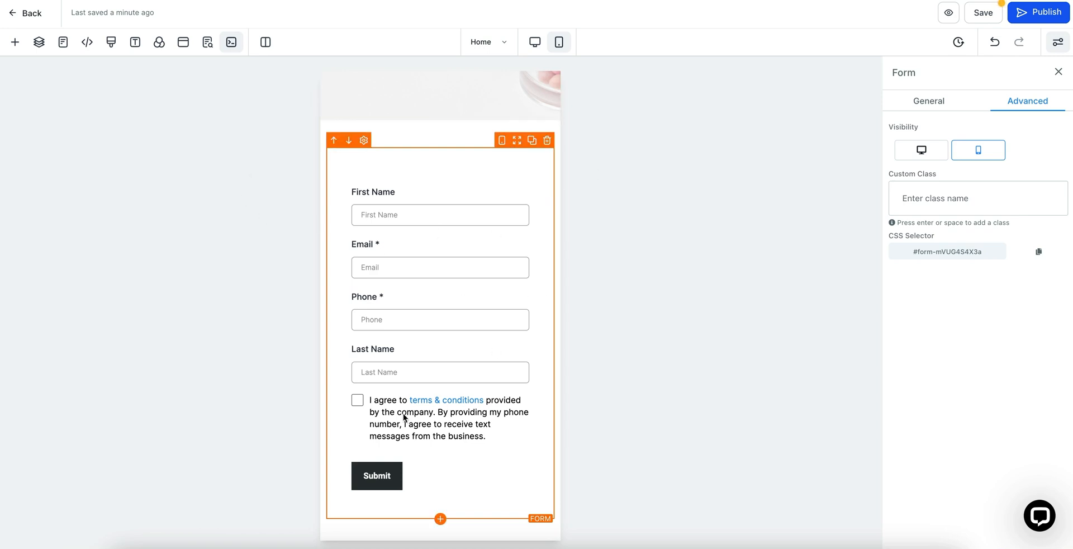
# Leave the page editor without saving the changes and return to the list of websites.
pyautogui.click(30, 21)
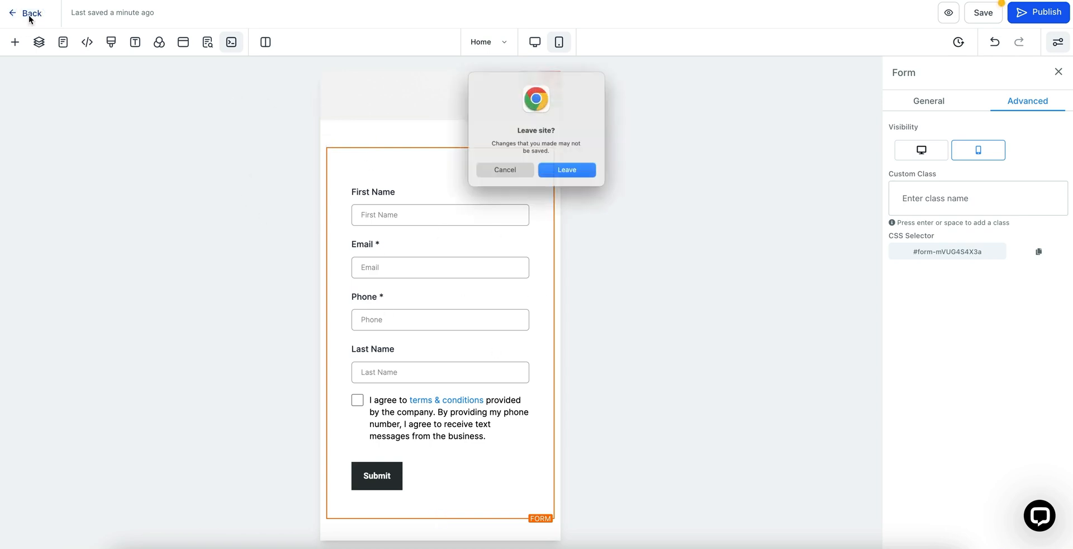
pyautogui.click(568, 178)
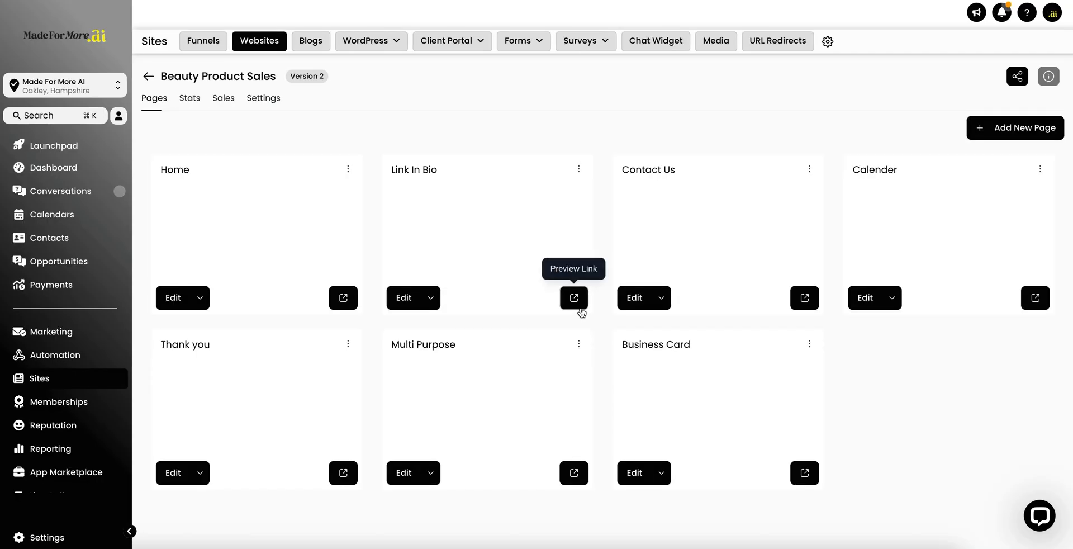
pyautogui.click(148, 77)
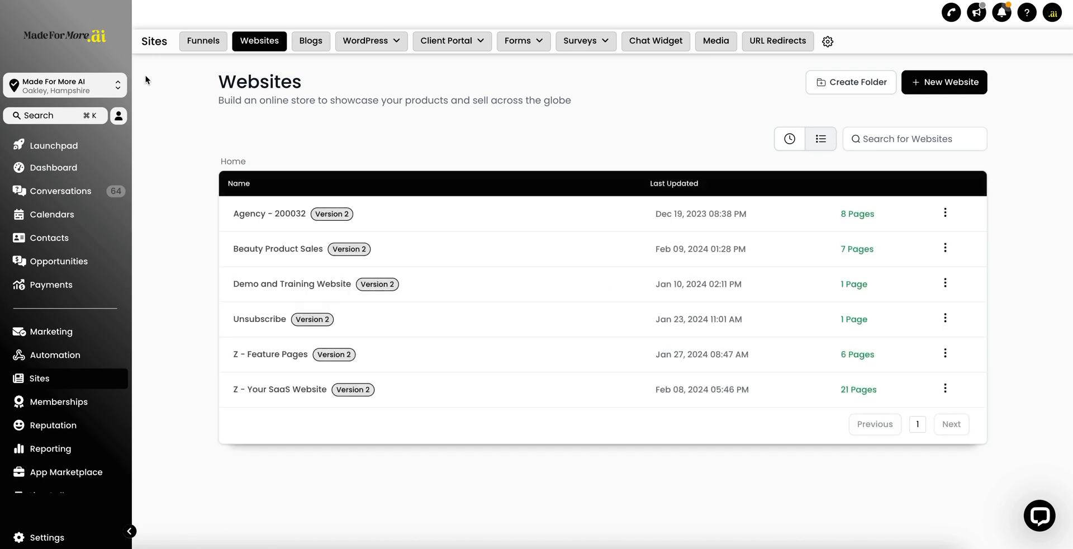
# Create a new website from blank named test.
pyautogui.click(941, 81)
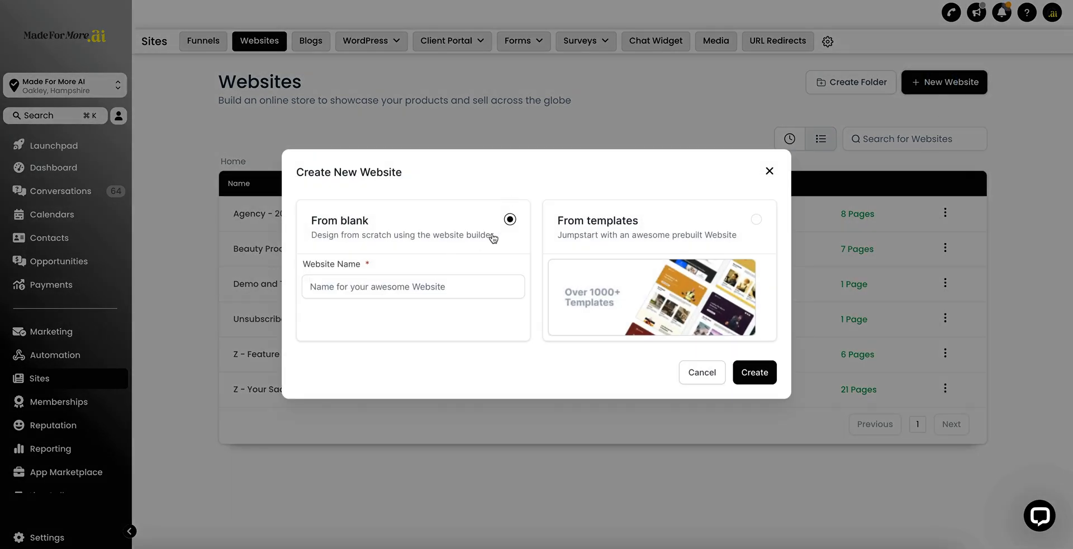
pyautogui.click(380, 284)
pyautogui.write('test')
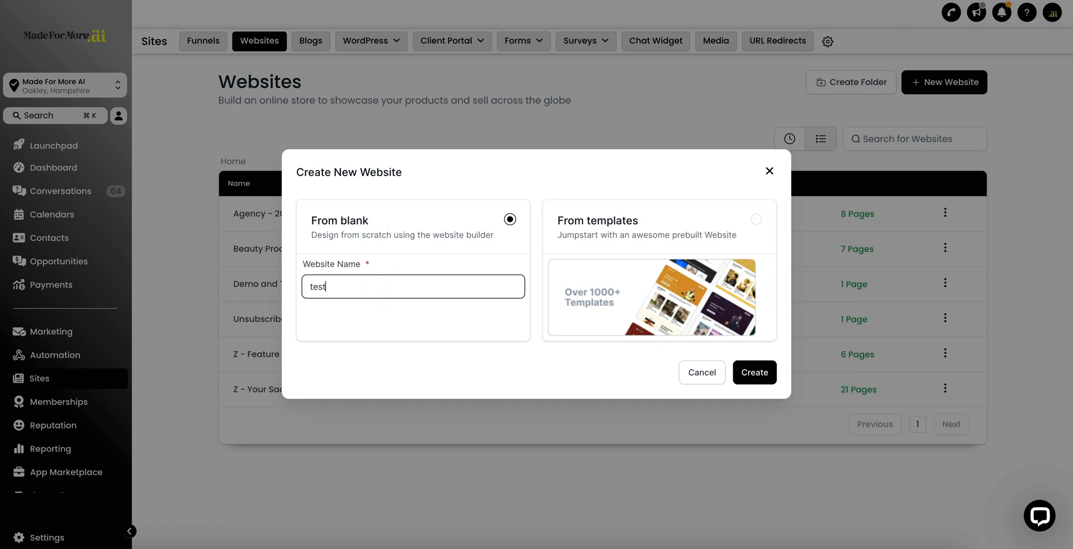
pyautogui.click(753, 373)
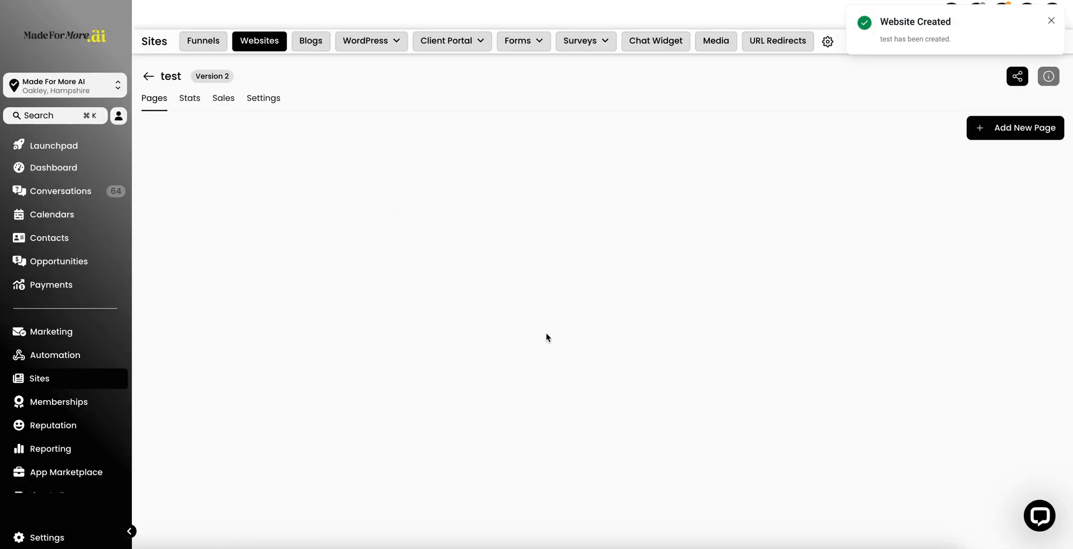
# Add a new page named home with the path homepage to the test website.
pyautogui.click(1013, 130)
pyautogui.click(437, 216)
pyautogui.write('home')
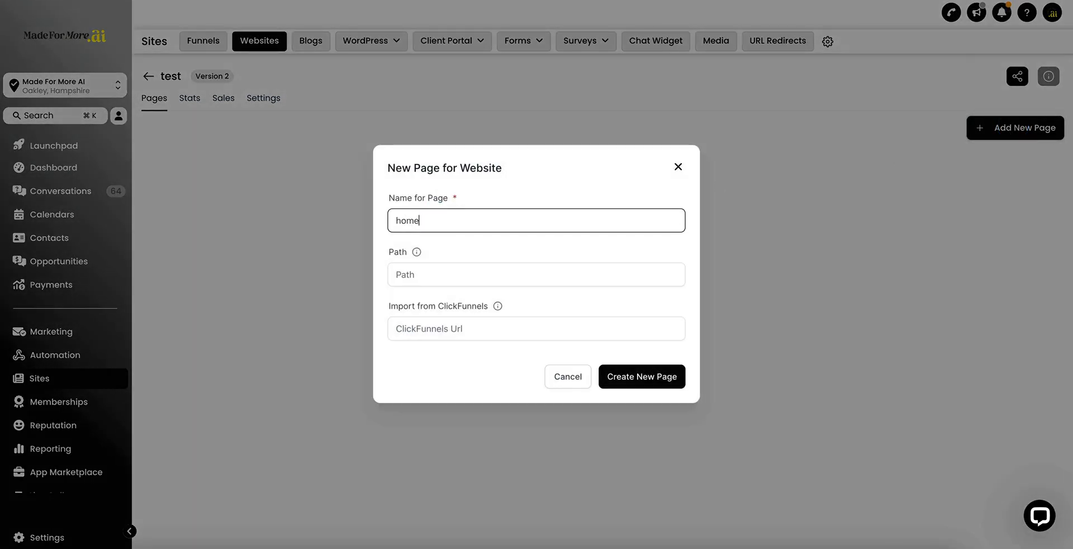
pyautogui.click(429, 266)
pyautogui.write('homepage')
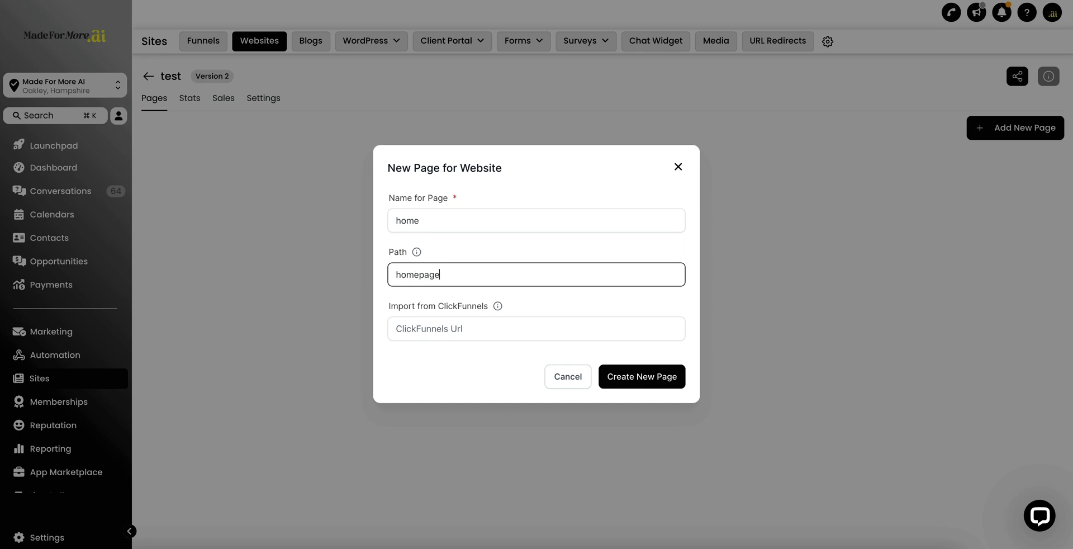
pyautogui.click(638, 375)
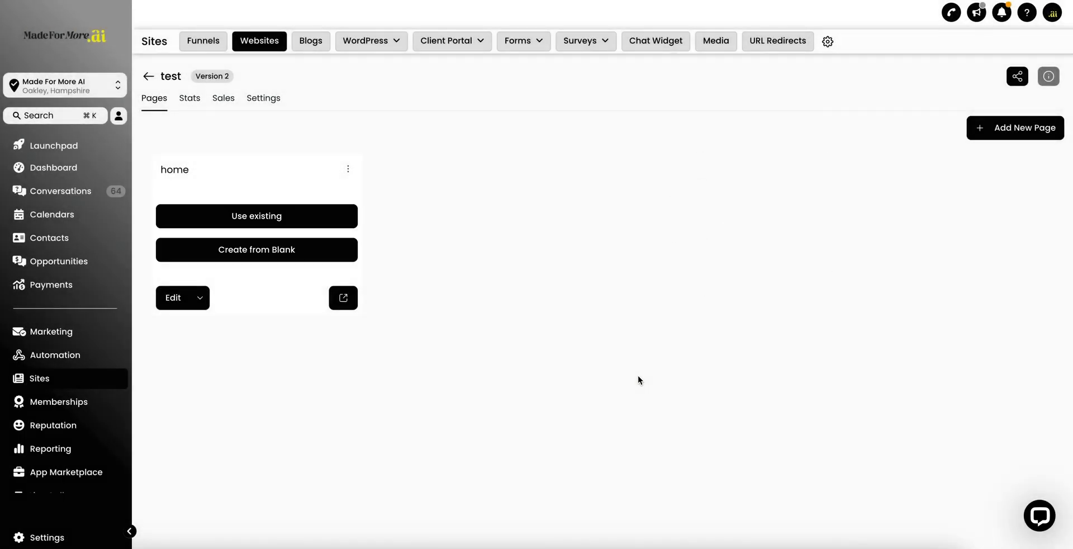
# Use an existing page for home, choosing the IG Social Links Copy funnel and its Instagram Opt In step as import source.
pyautogui.click(253, 218)
pyautogui.click(442, 274)
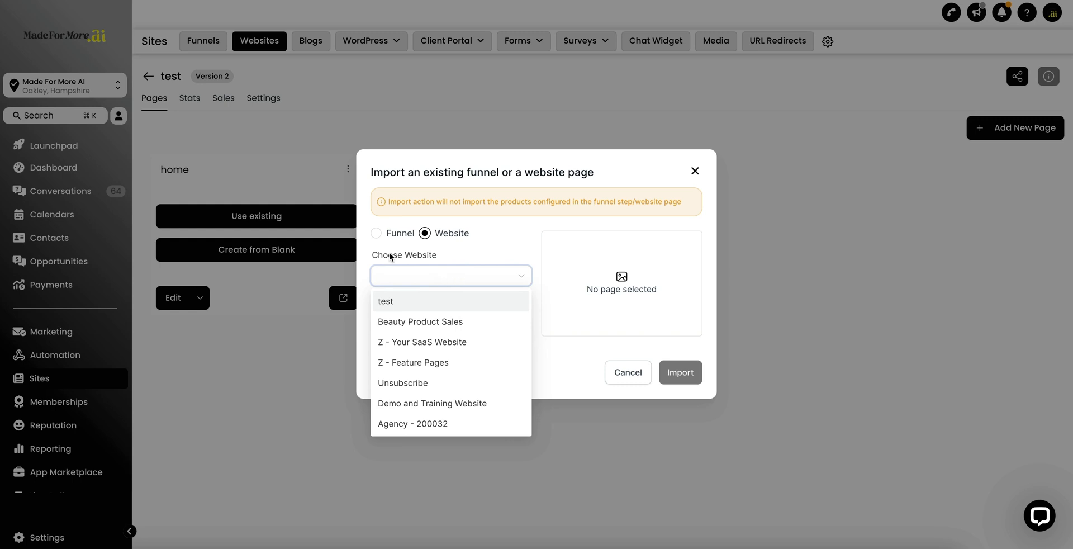
pyautogui.click(376, 234)
pyautogui.click(431, 277)
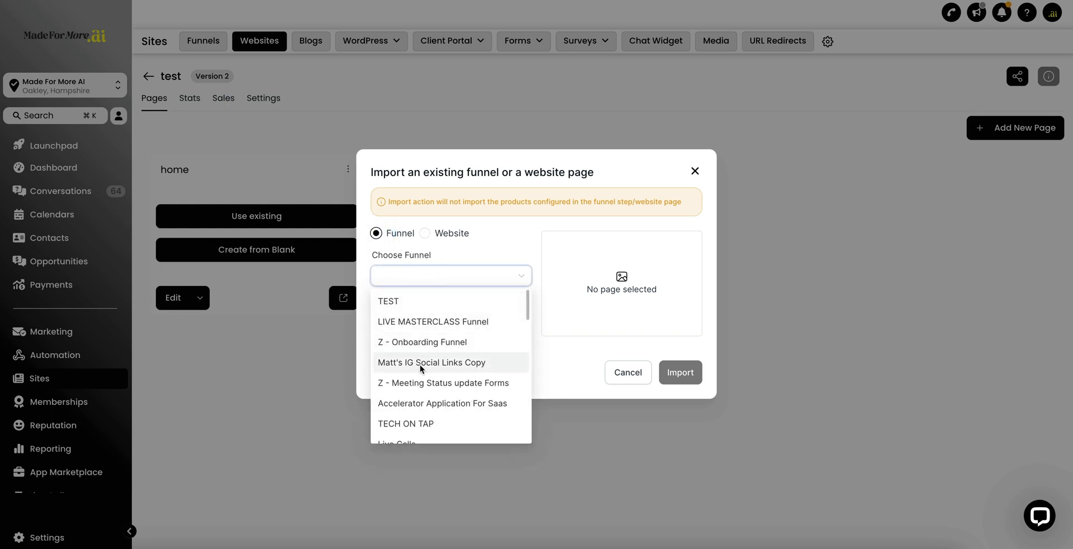
pyautogui.click(421, 362)
pyautogui.click(411, 326)
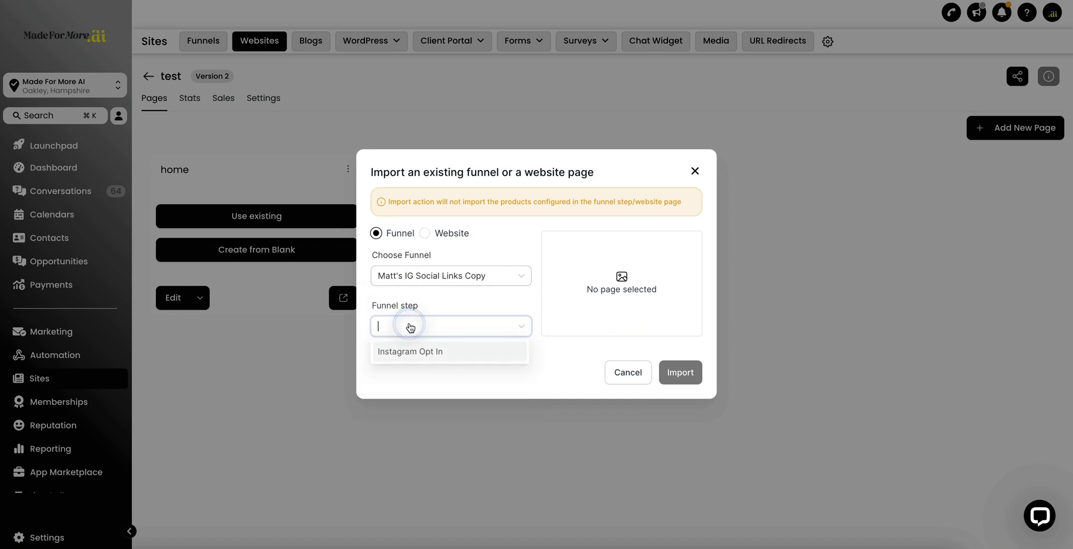
pyautogui.click(409, 352)
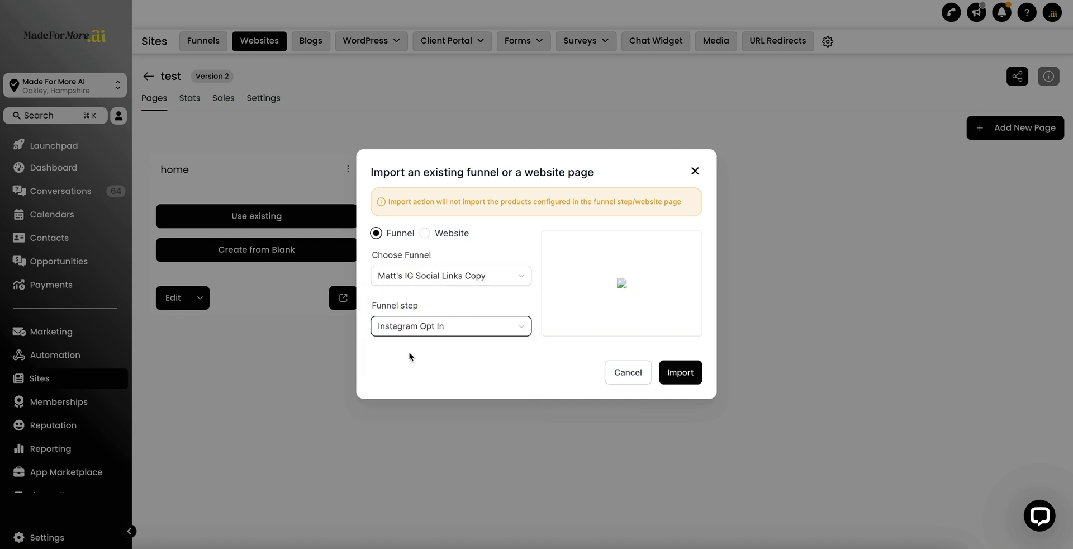
# Switch the import source to the Beauty Product Sales website's Home page, and cancel the import.
pyautogui.click(424, 233)
pyautogui.click(417, 275)
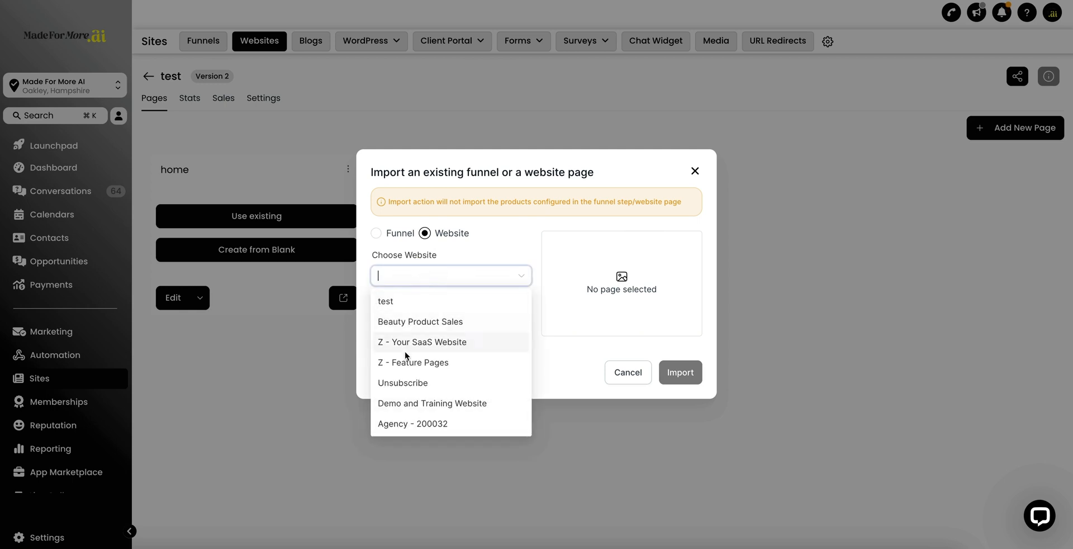
pyautogui.click(413, 323)
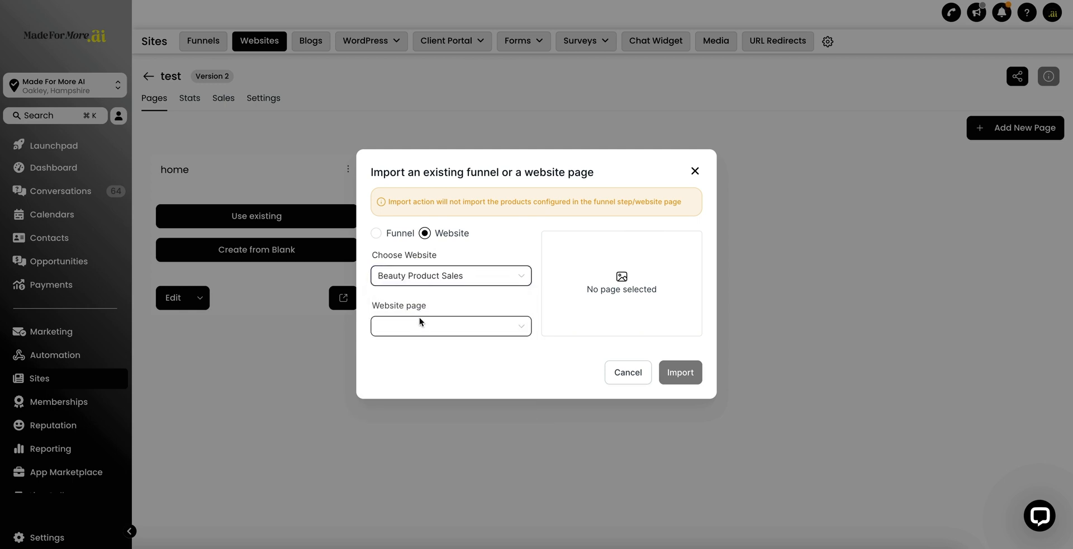
pyautogui.click(420, 323)
pyautogui.click(400, 350)
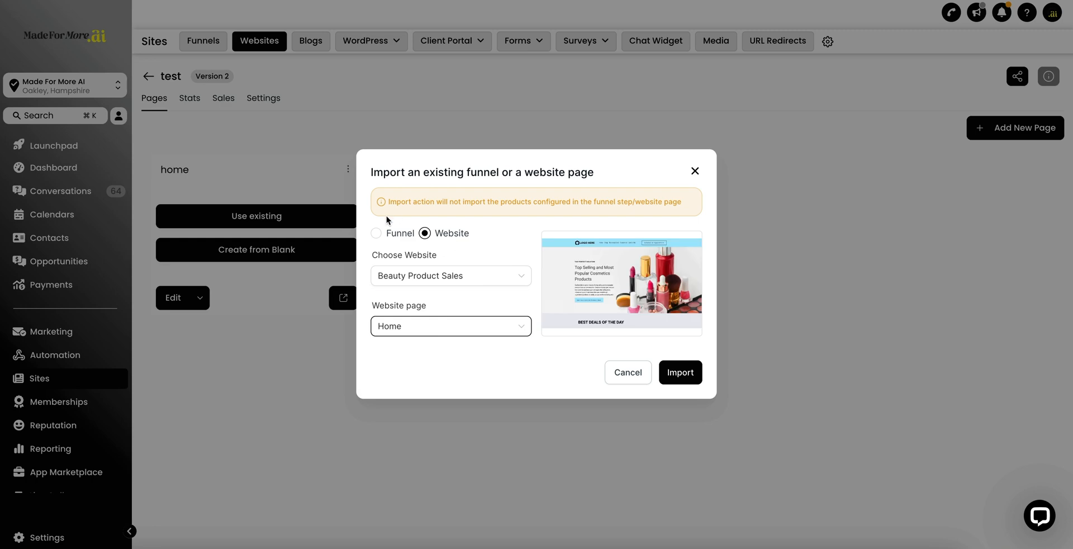
pyautogui.click(625, 375)
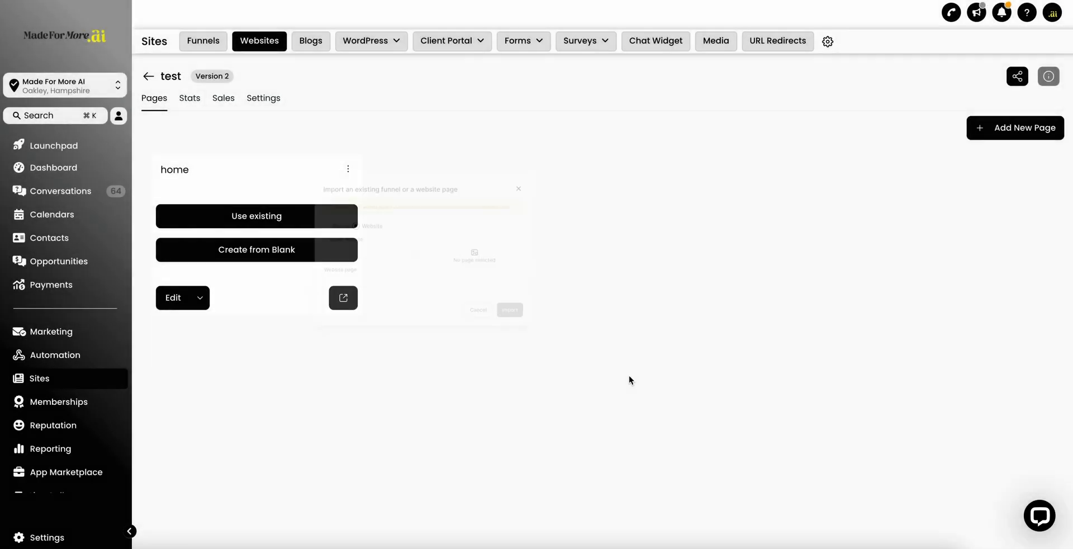
# Create the home page from blank and add a full-width section containing a 1-column row.
pyautogui.click(260, 254)
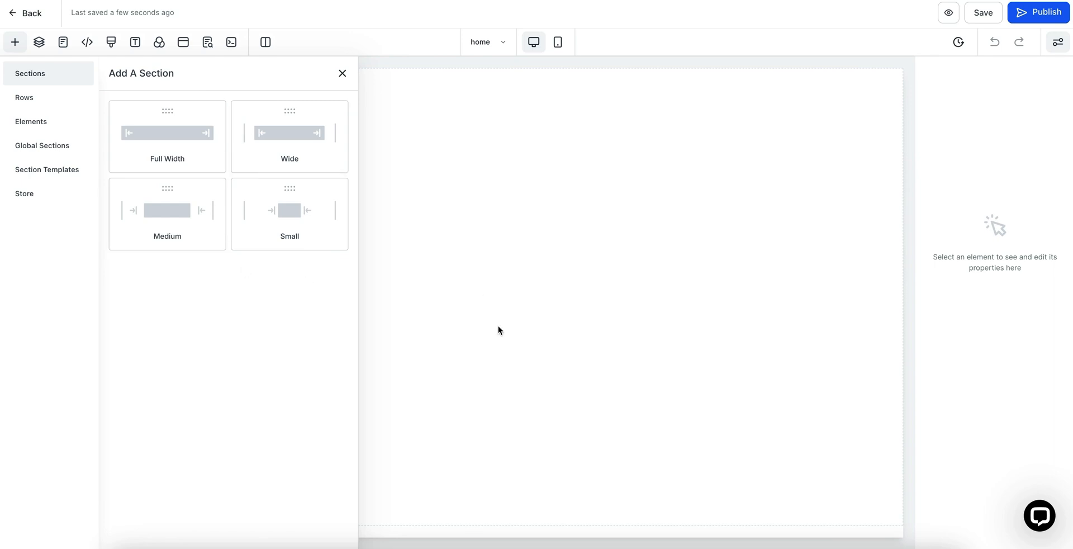
pyautogui.click(171, 139)
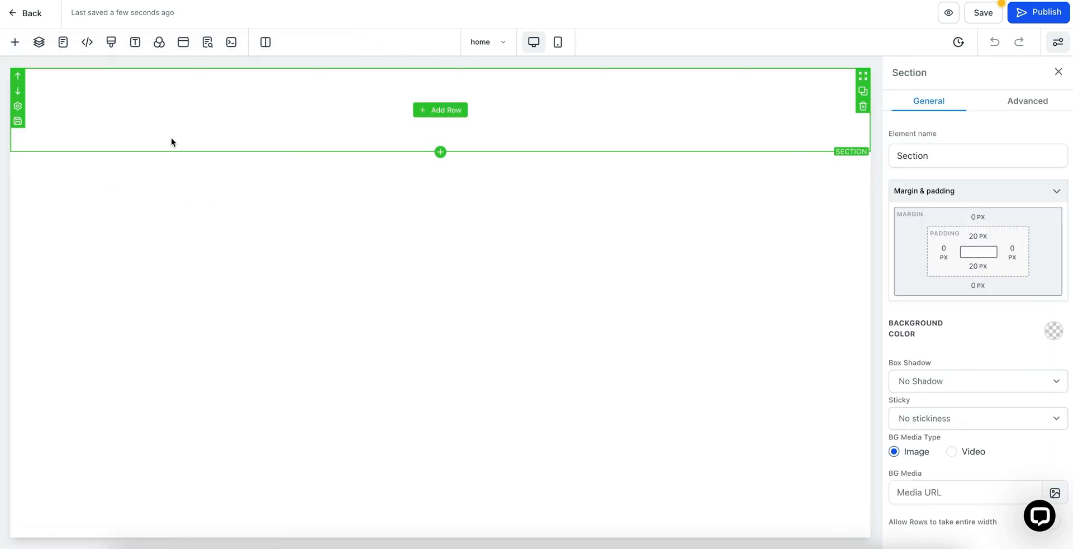
pyautogui.click(448, 109)
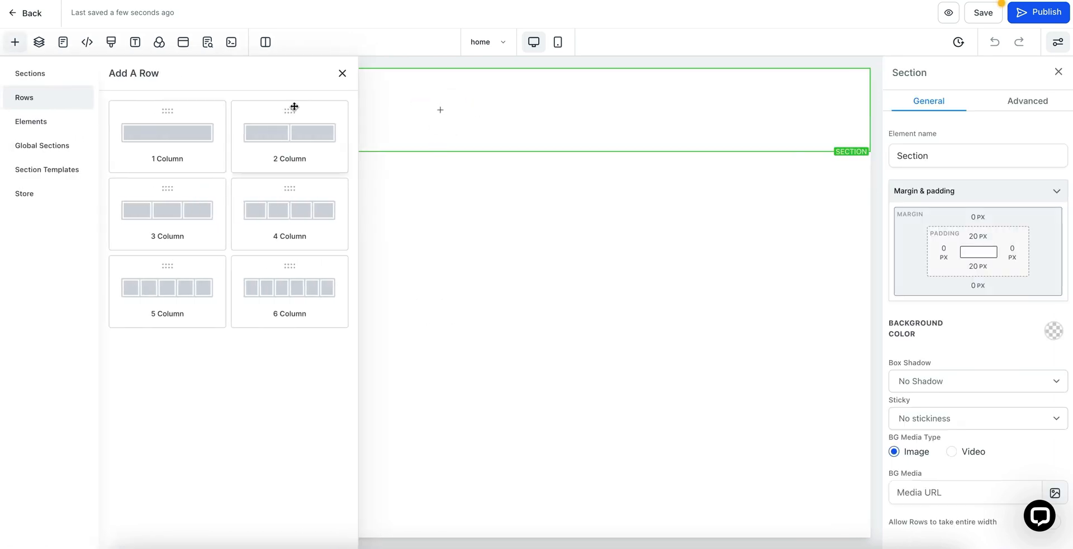
pyautogui.click(166, 137)
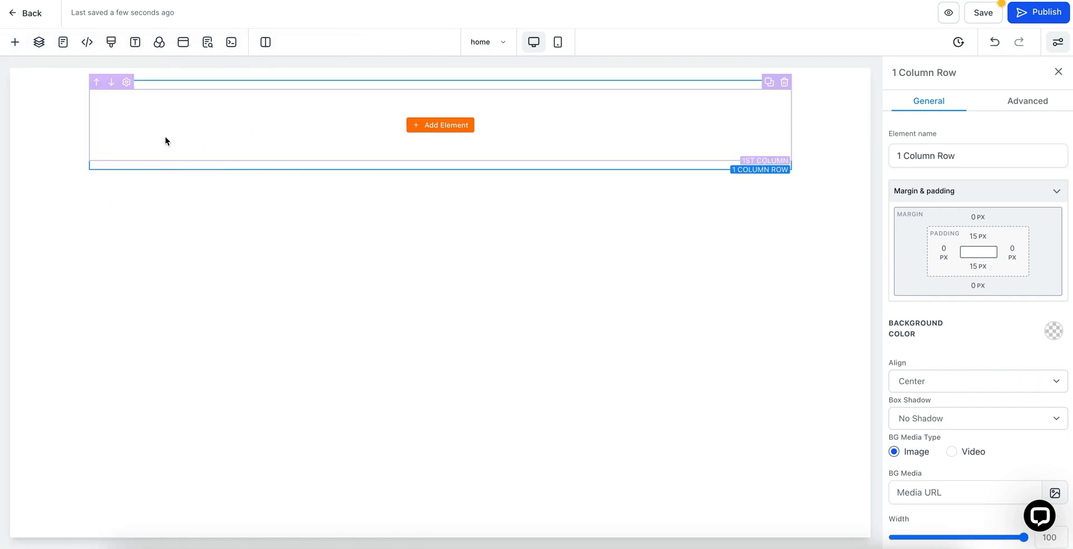
# Add an Image element to the row's column and fill it with the Made For More .ai logo from the media library.
pyautogui.click(440, 125)
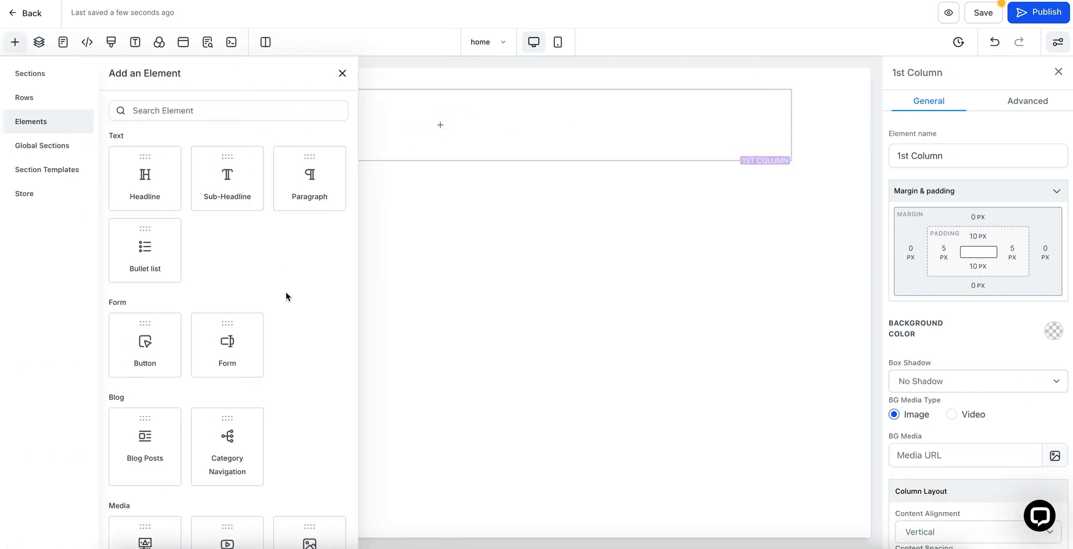
pyautogui.scroll(-4, 286, 290)
pyautogui.click(299, 350)
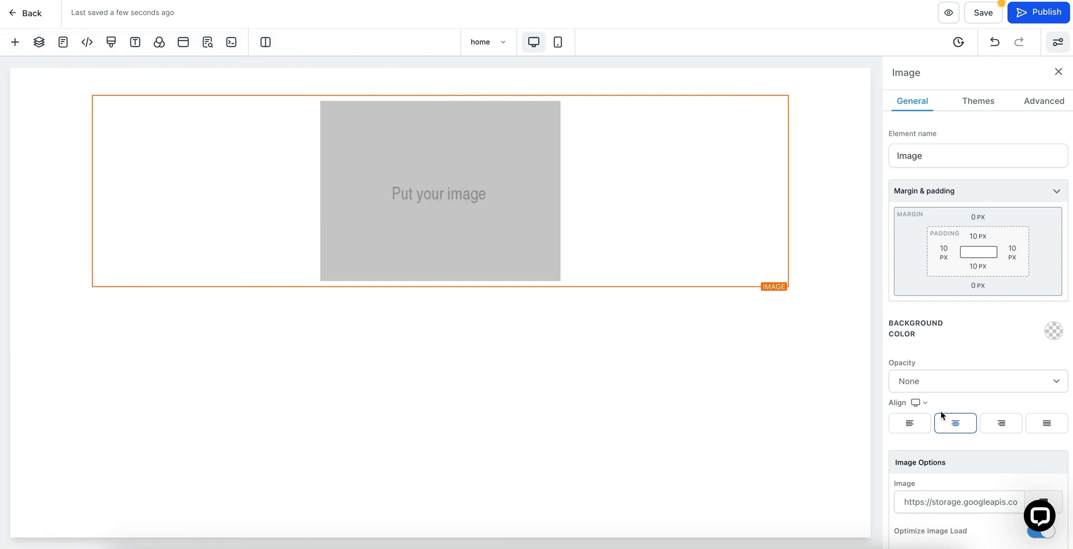
pyautogui.scroll(-3, 967, 428)
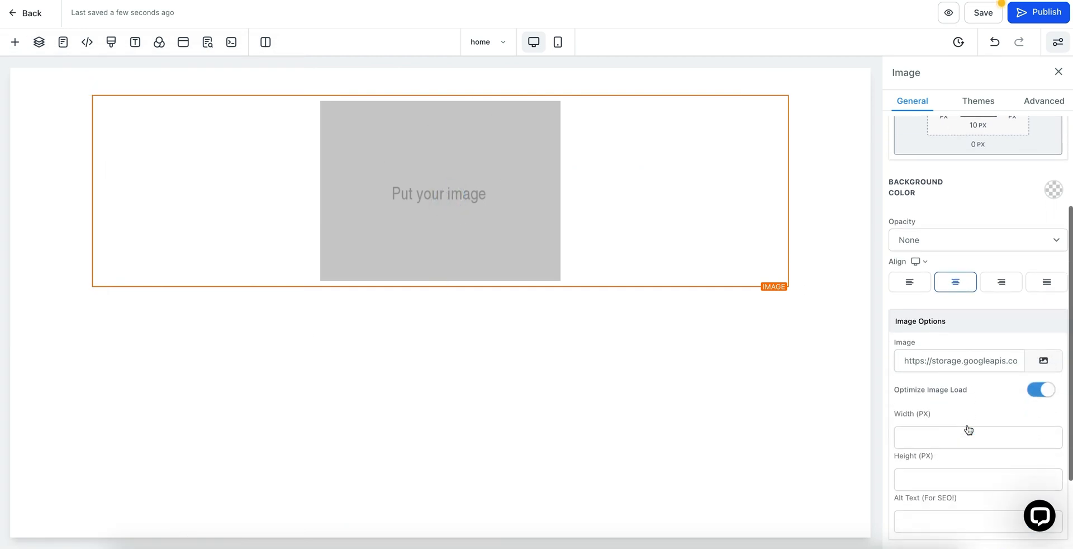
pyautogui.click(1042, 364)
pyautogui.click(1003, 311)
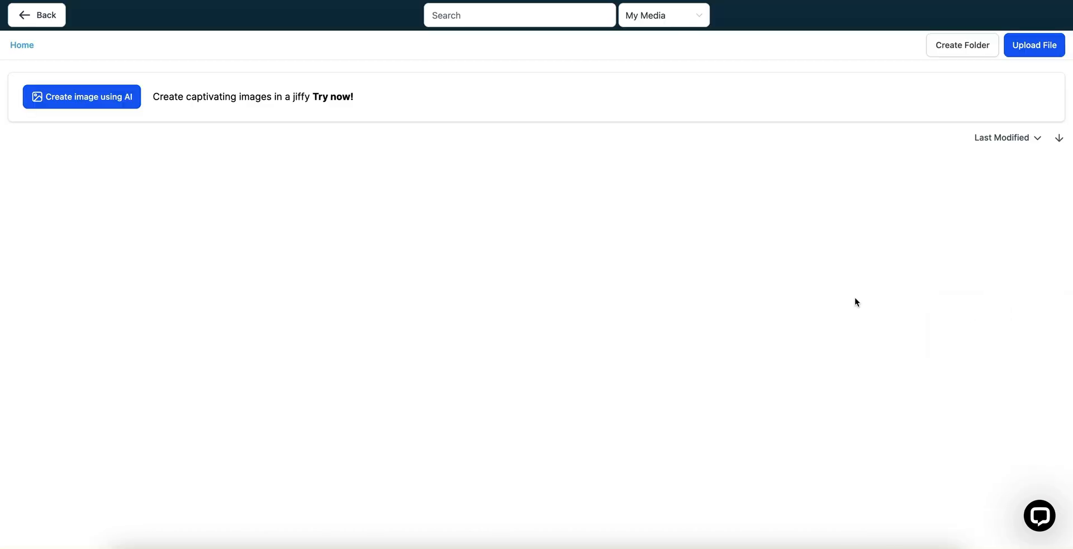
pyautogui.click(290, 248)
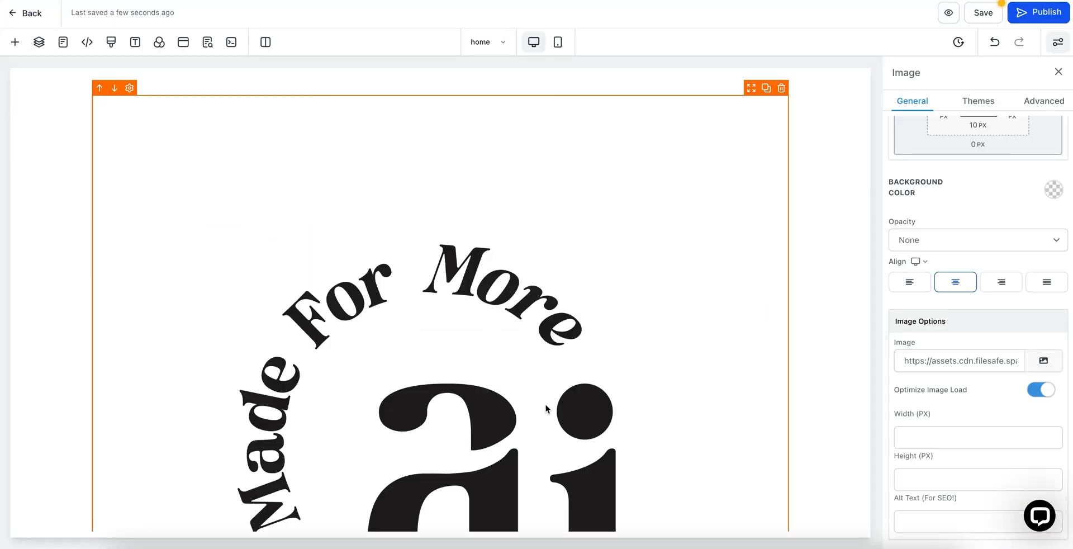
# Set the logo image's width to 200 px.
pyautogui.scroll(-5, 545, 404)
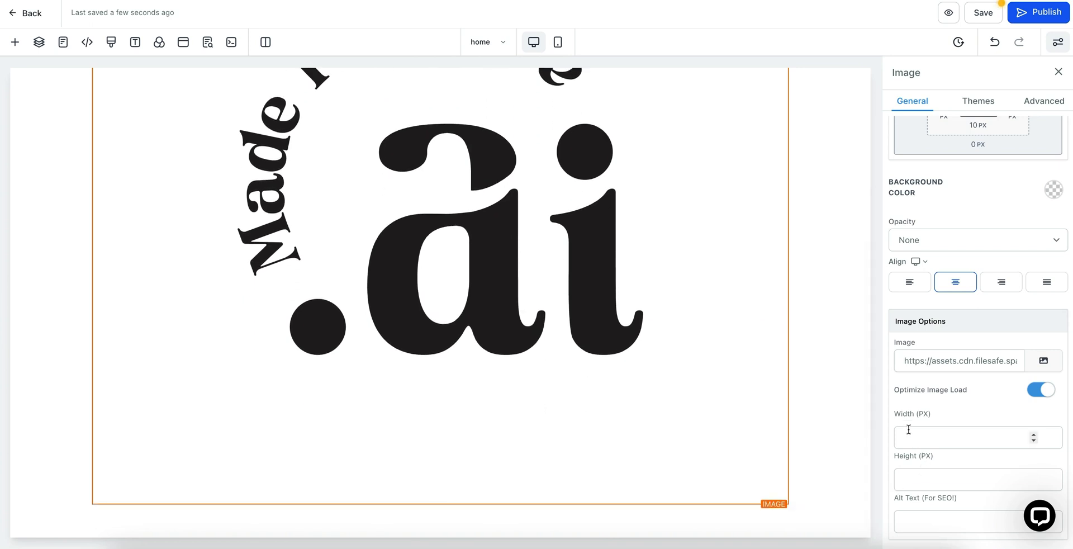
pyautogui.click(904, 438)
pyautogui.write('2')
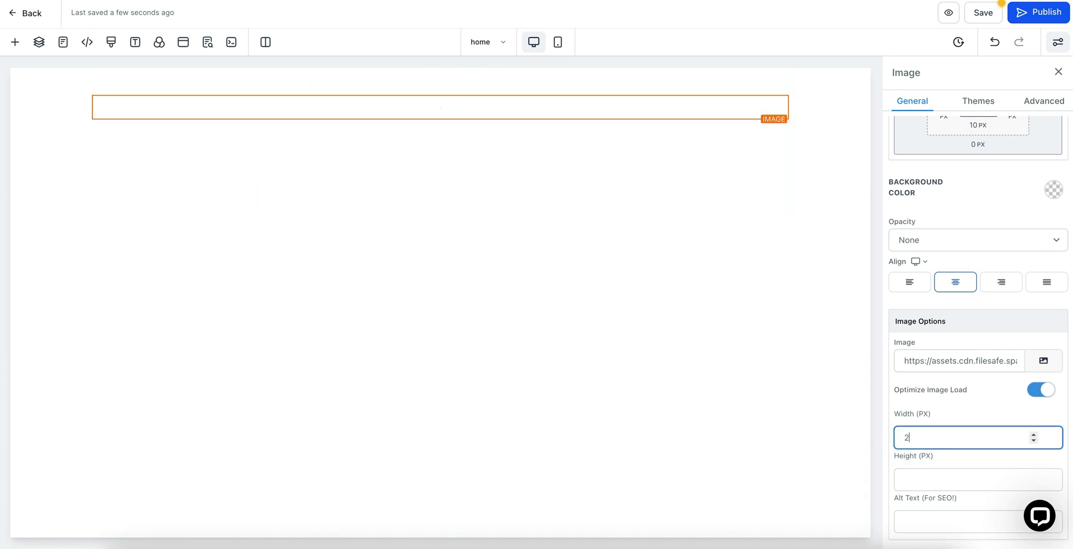
pyautogui.write('00')
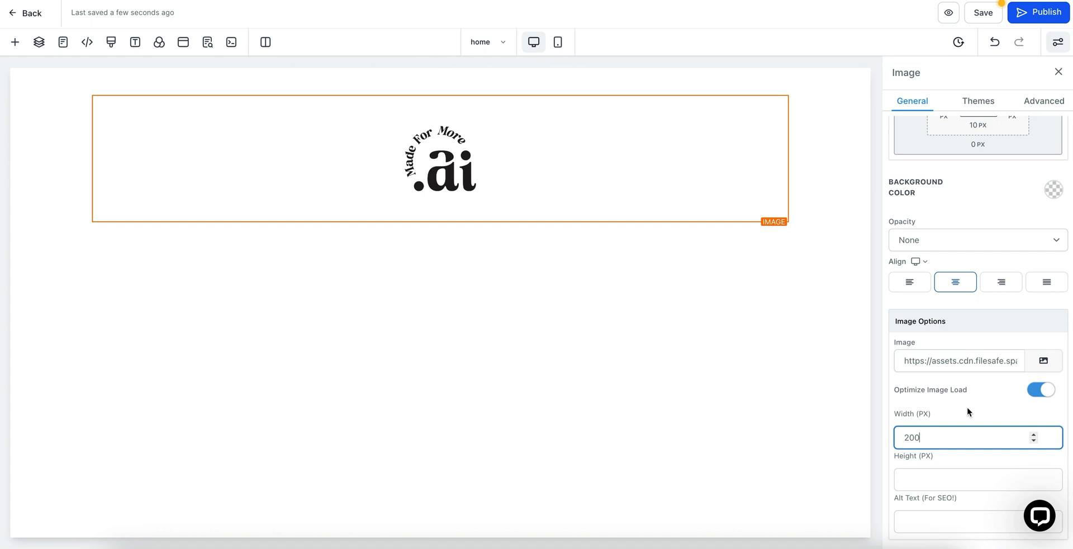
# Reduce the logo image's width to 150 px.
pyautogui.press('BackSpace')
pyautogui.press('BackSpace')
pyautogui.press('BackSpace')
pyautogui.write('150')
pyautogui.click(991, 413)
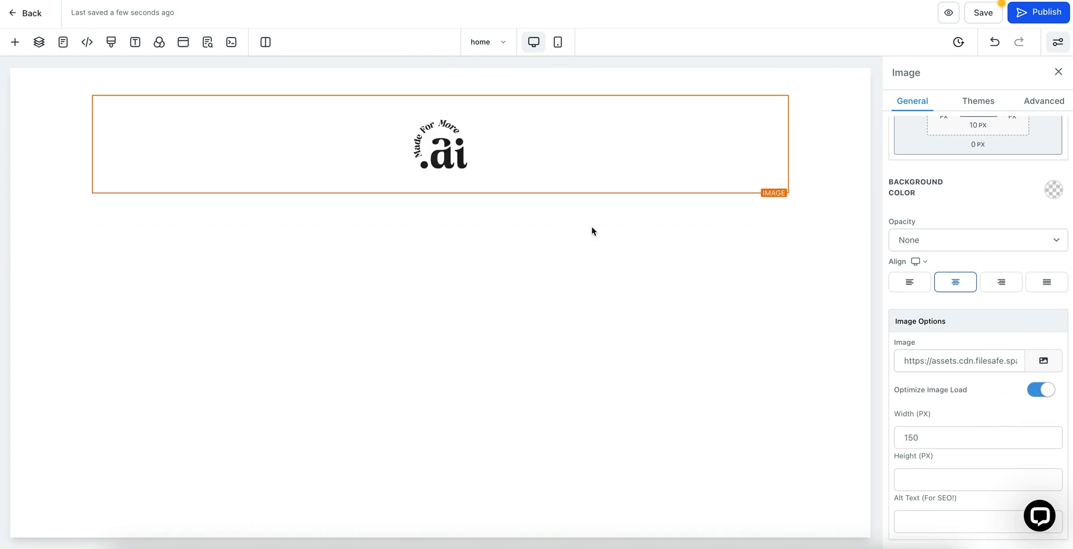
# Add a full-width section below the logo section and place a 2-column row in it.
pyautogui.moveTo(448, 189)
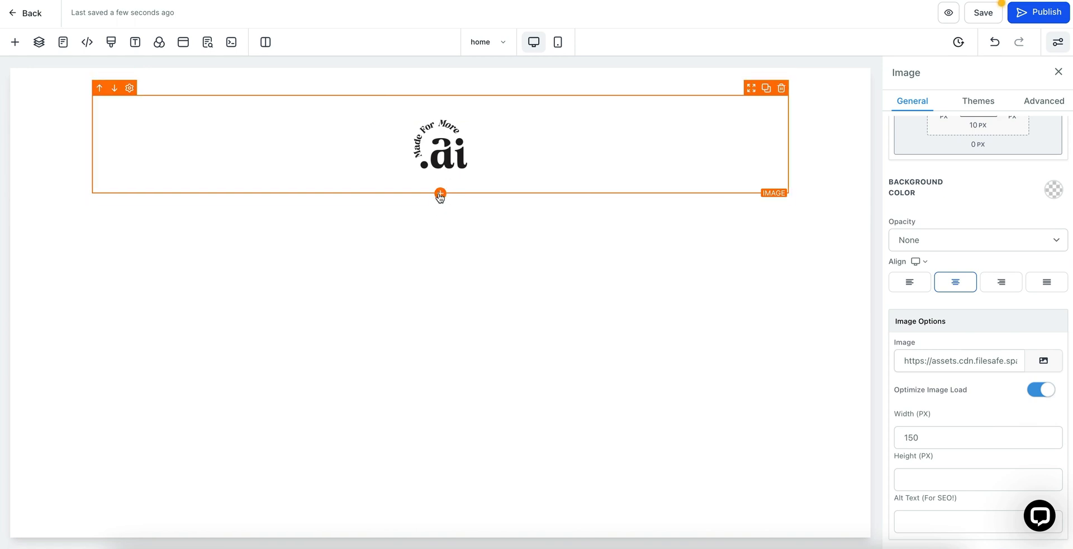
pyautogui.moveTo(440, 213)
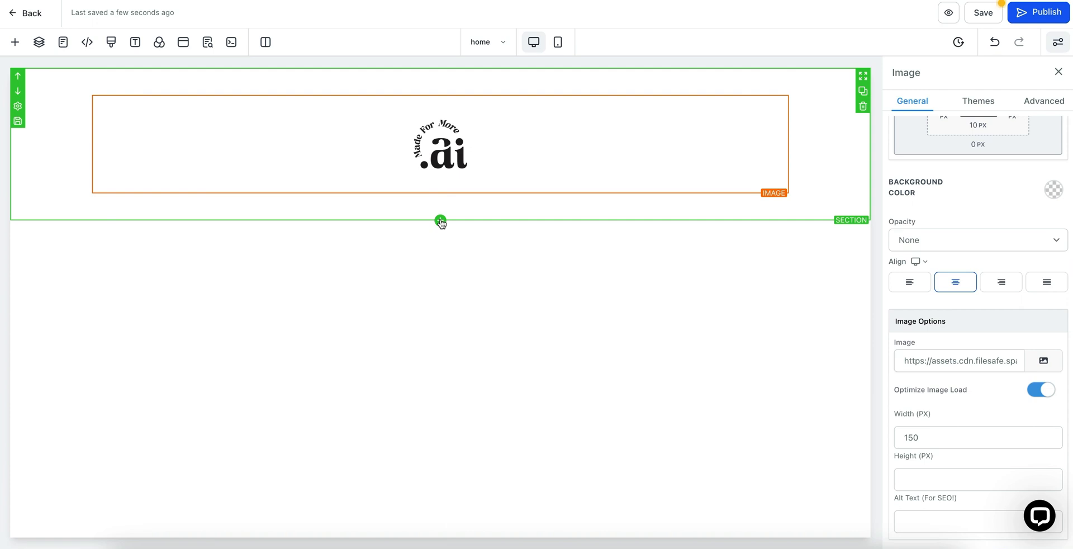
pyautogui.click(440, 221)
pyautogui.moveTo(165, 131); pyautogui.dragTo(412, 290)
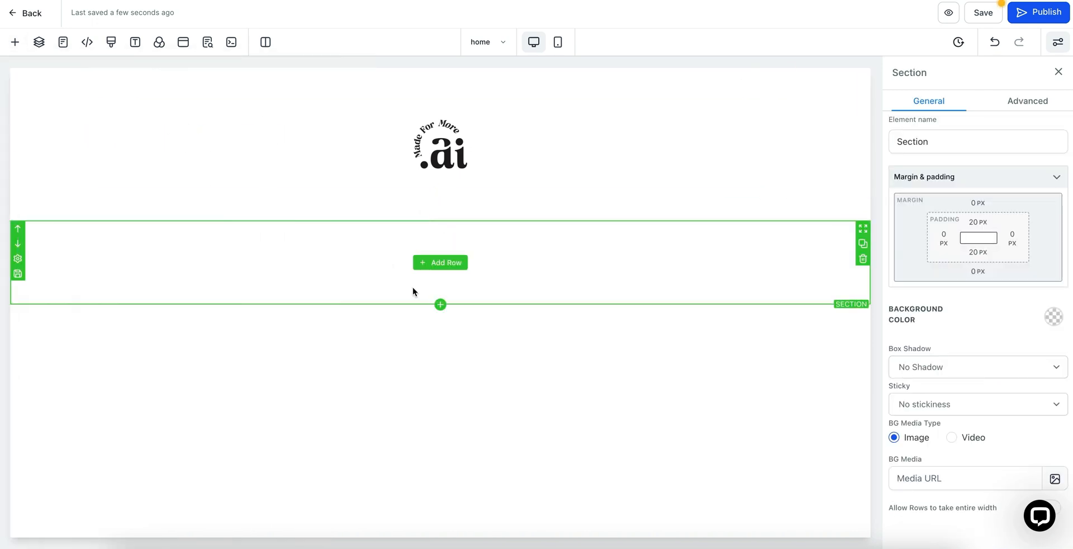
pyautogui.click(448, 265)
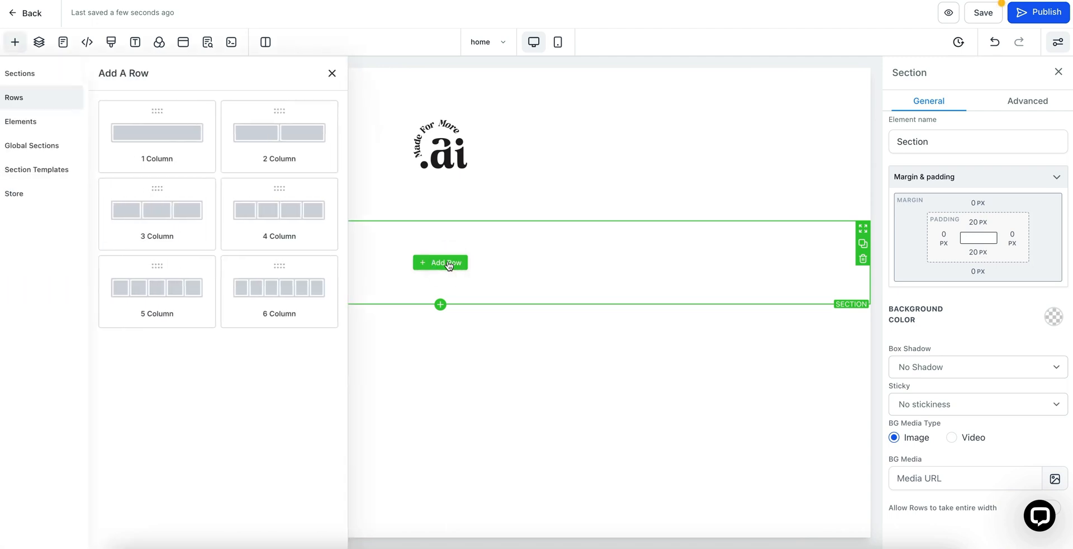
pyautogui.click(297, 132)
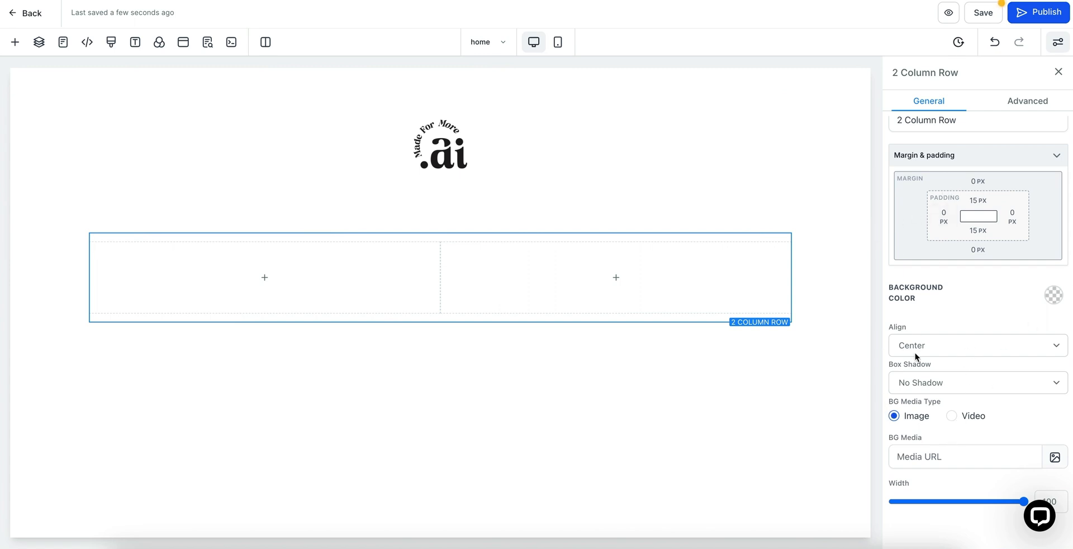
# Exit the page editor and discard the unsaved changes to the home page.
pyautogui.click(17, 12)
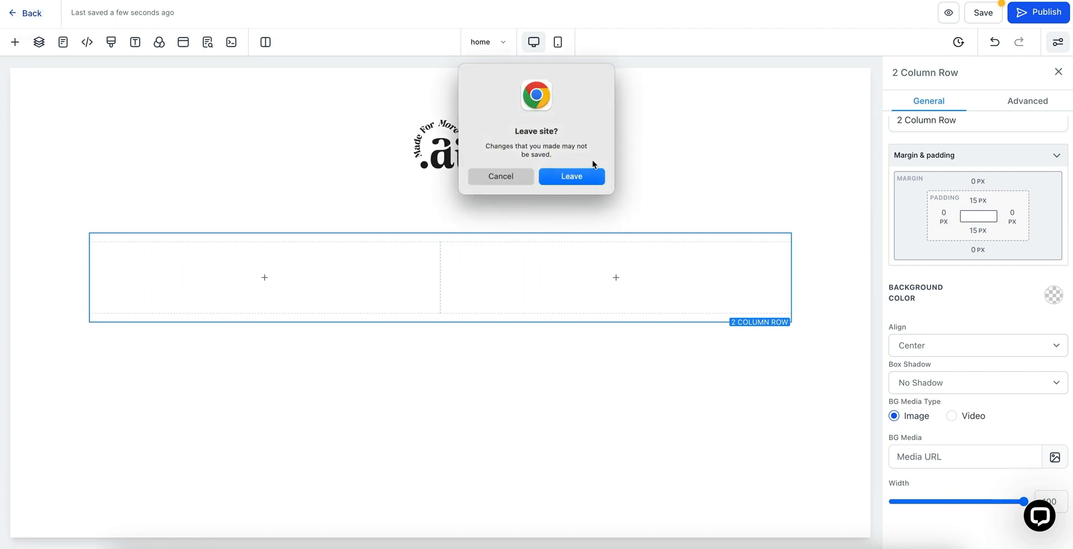
pyautogui.click(571, 176)
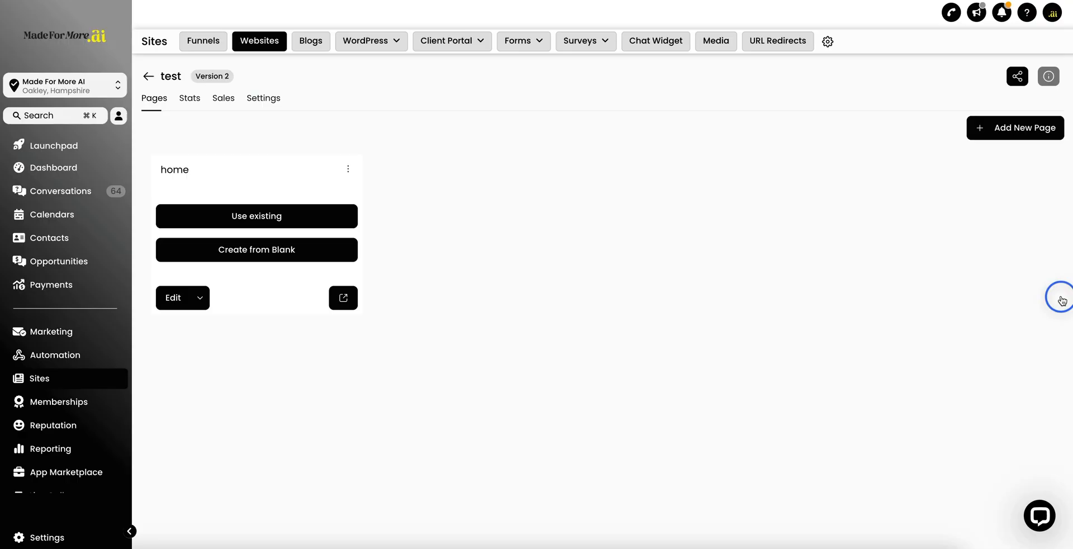
# View the test website's stats and sales data.
pyautogui.click(188, 100)
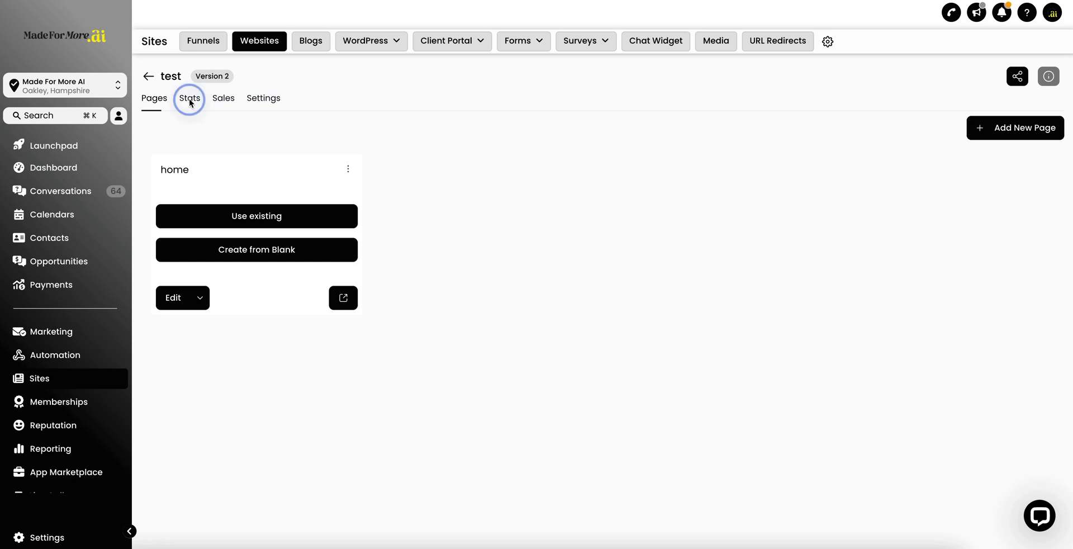
pyautogui.click(190, 100)
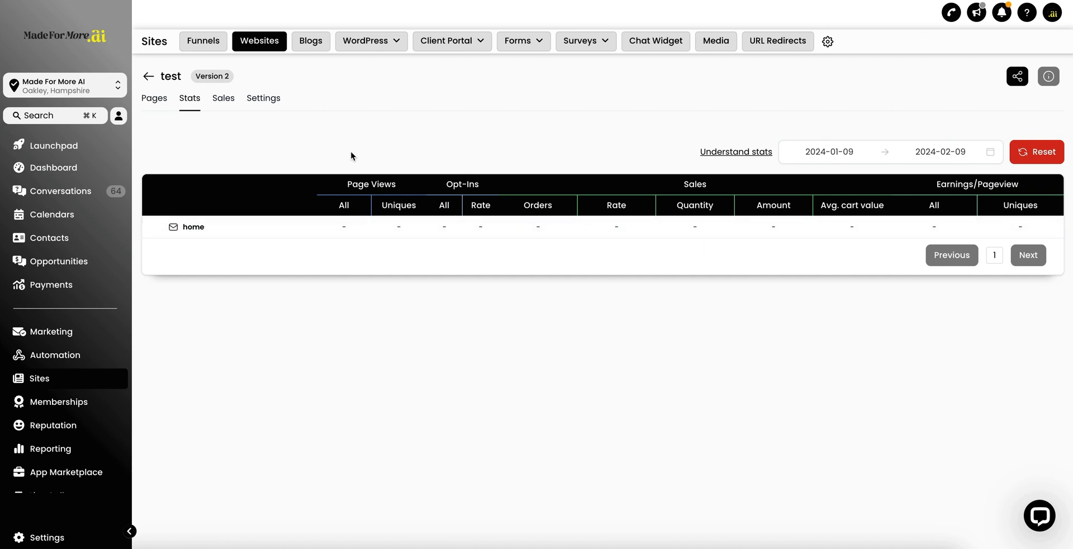
pyautogui.click(215, 99)
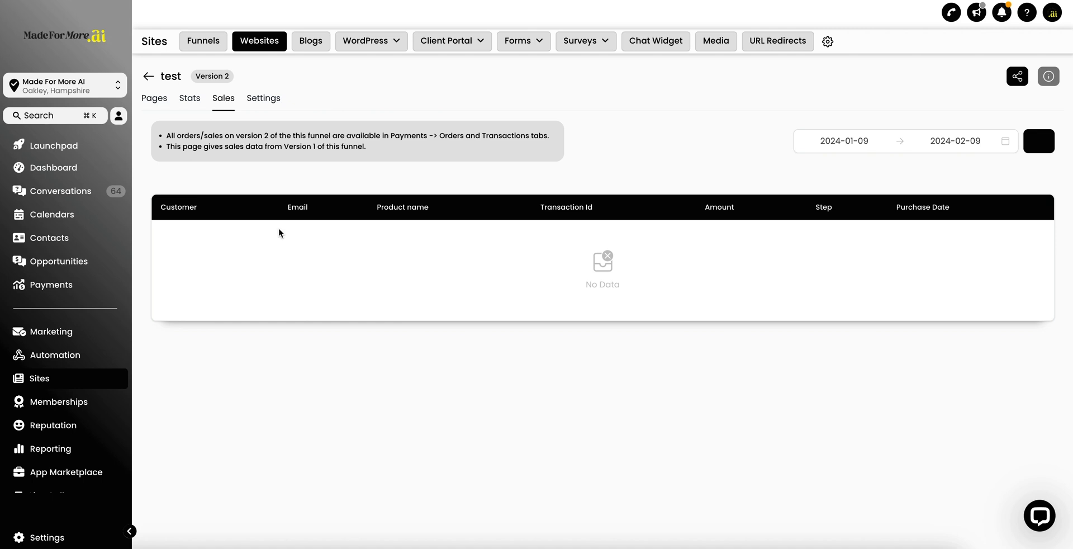
# Open the test website's settings and select madeformore.ai as its domain.
pyautogui.click(262, 100)
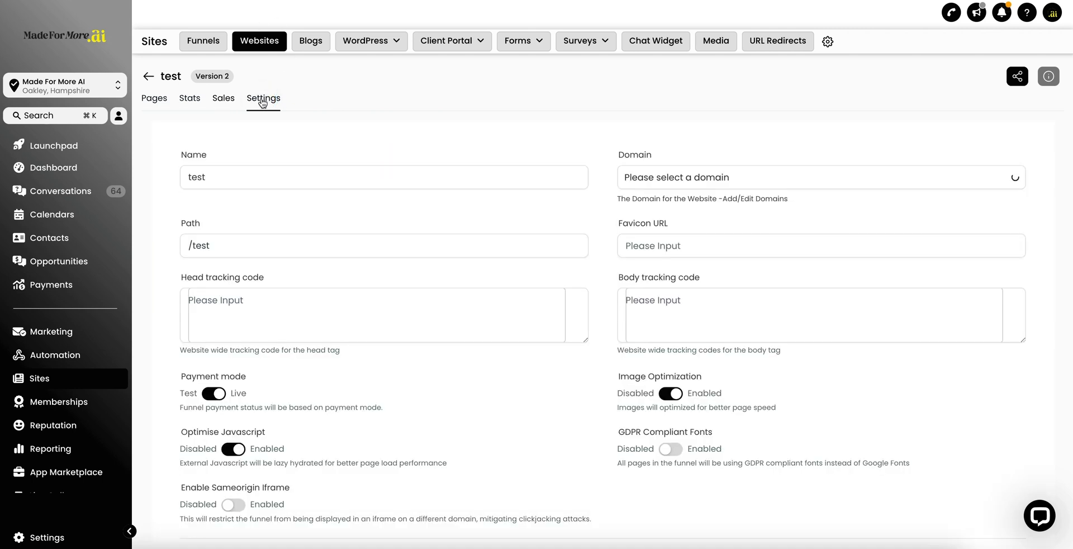
pyautogui.click(724, 181)
pyautogui.click(669, 247)
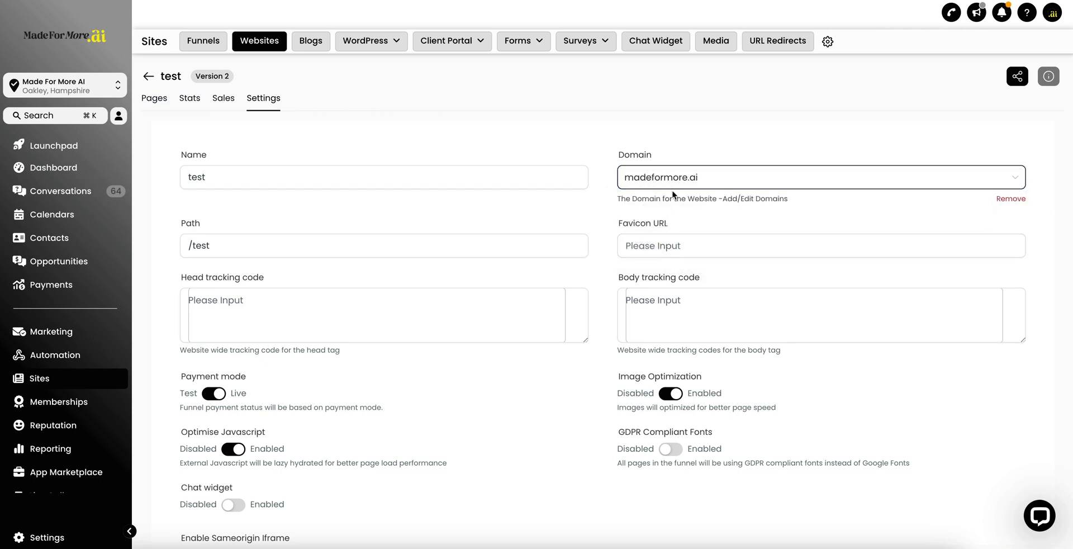
# Enable the chat widget in the test website's settings.
pyautogui.click(664, 246)
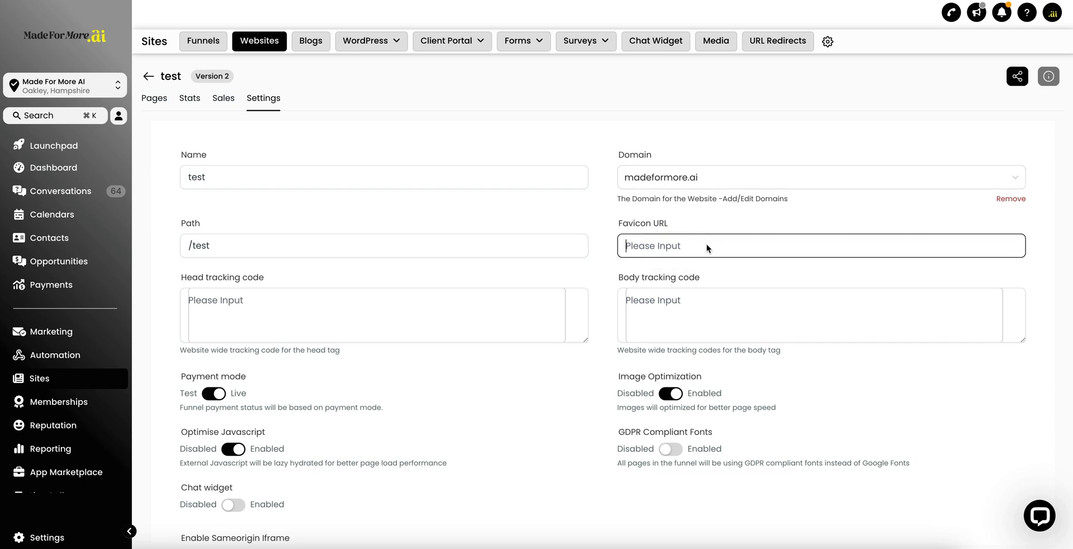
pyautogui.scroll(-3, 515, 355)
pyautogui.scroll(3, 515, 352)
pyautogui.scroll(-3, 709, 352)
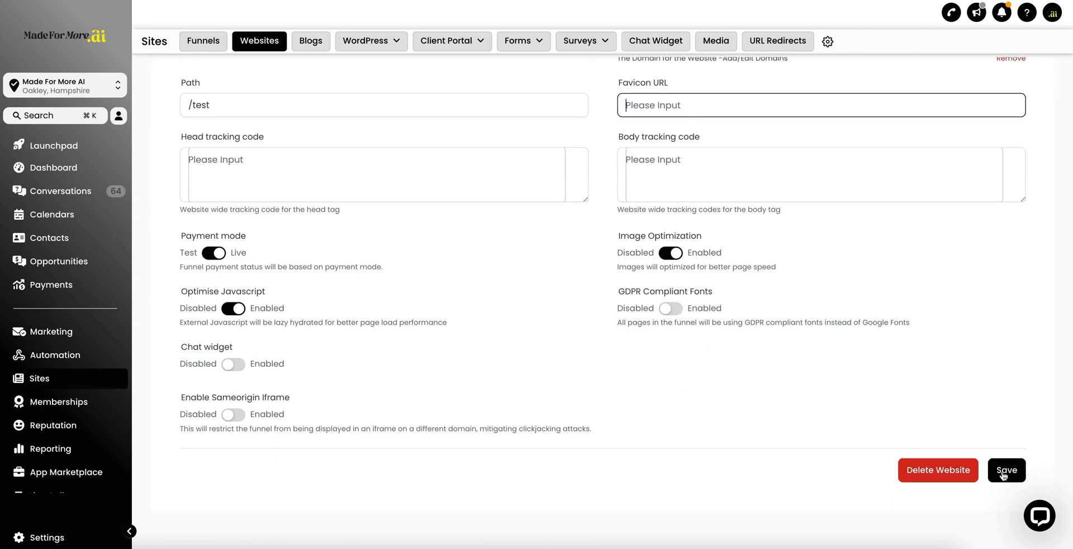
pyautogui.scroll(1, 541, 285)
pyautogui.scroll(-1, 503, 287)
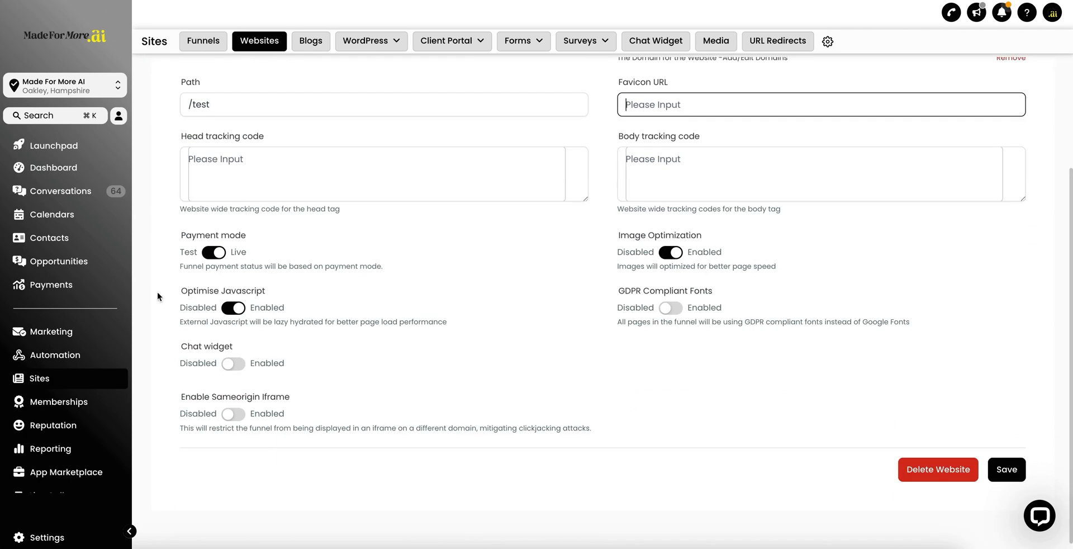
pyautogui.click(241, 366)
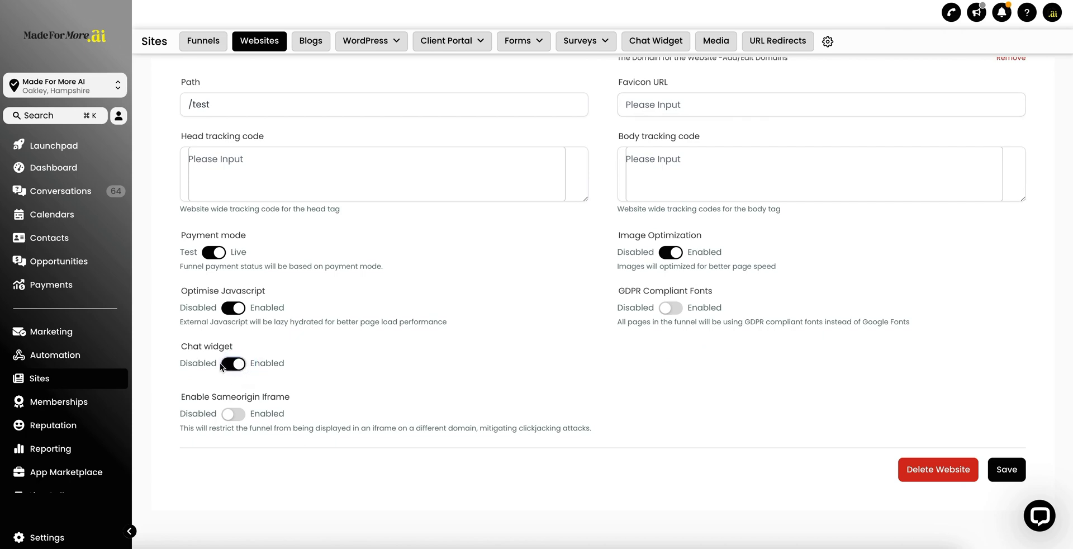